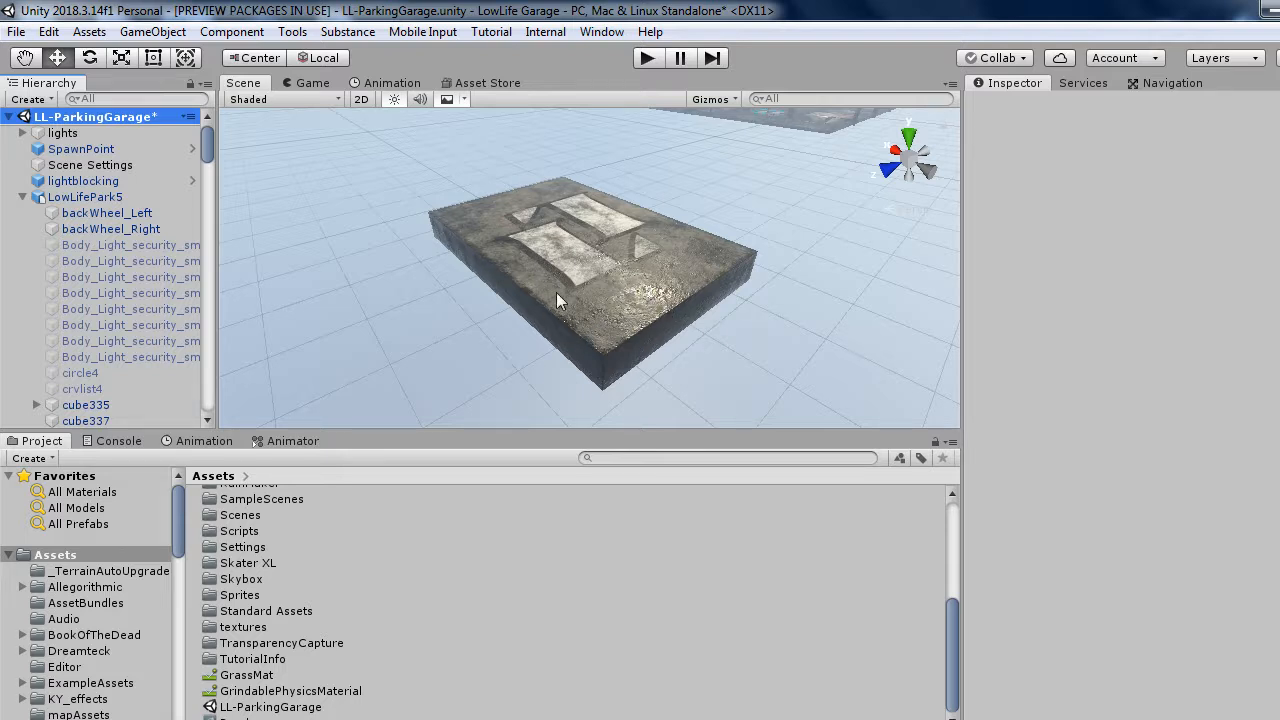
# Examine the project's defined tags and layers through the tag and layer settings of the k_mannyPad object.
pyautogui.click(510, 267)
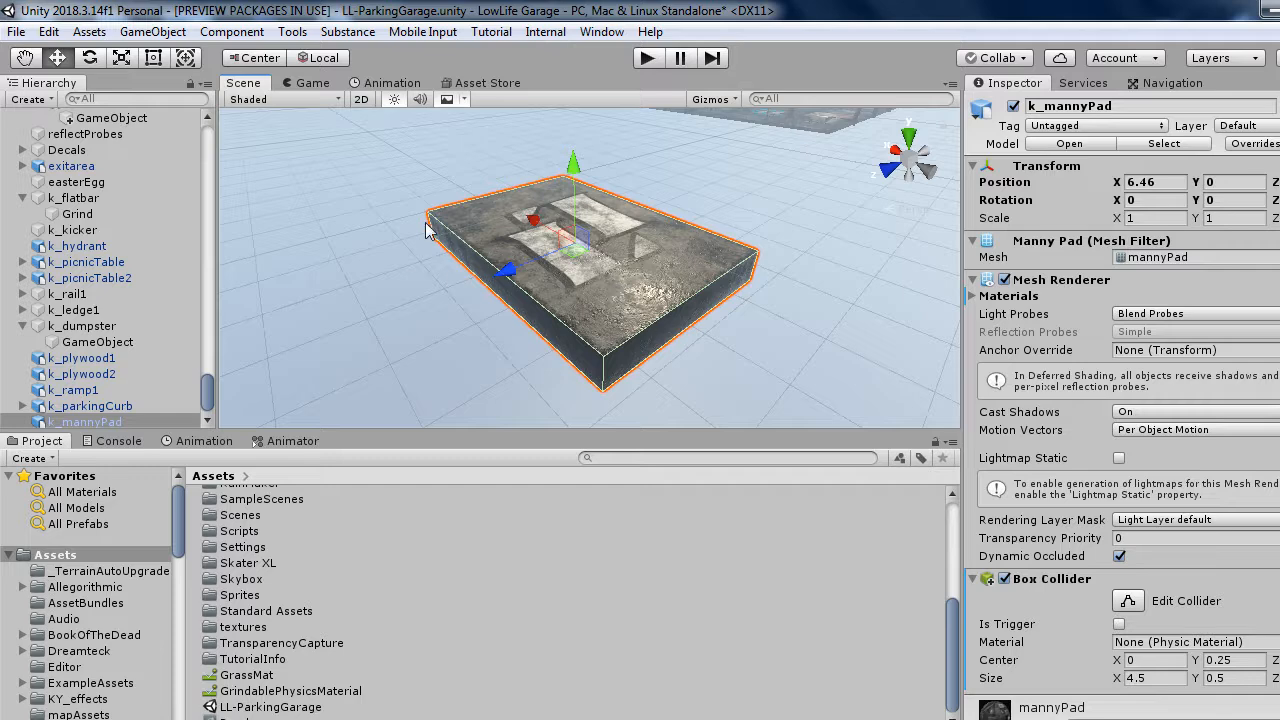
pyautogui.click(1064, 126)
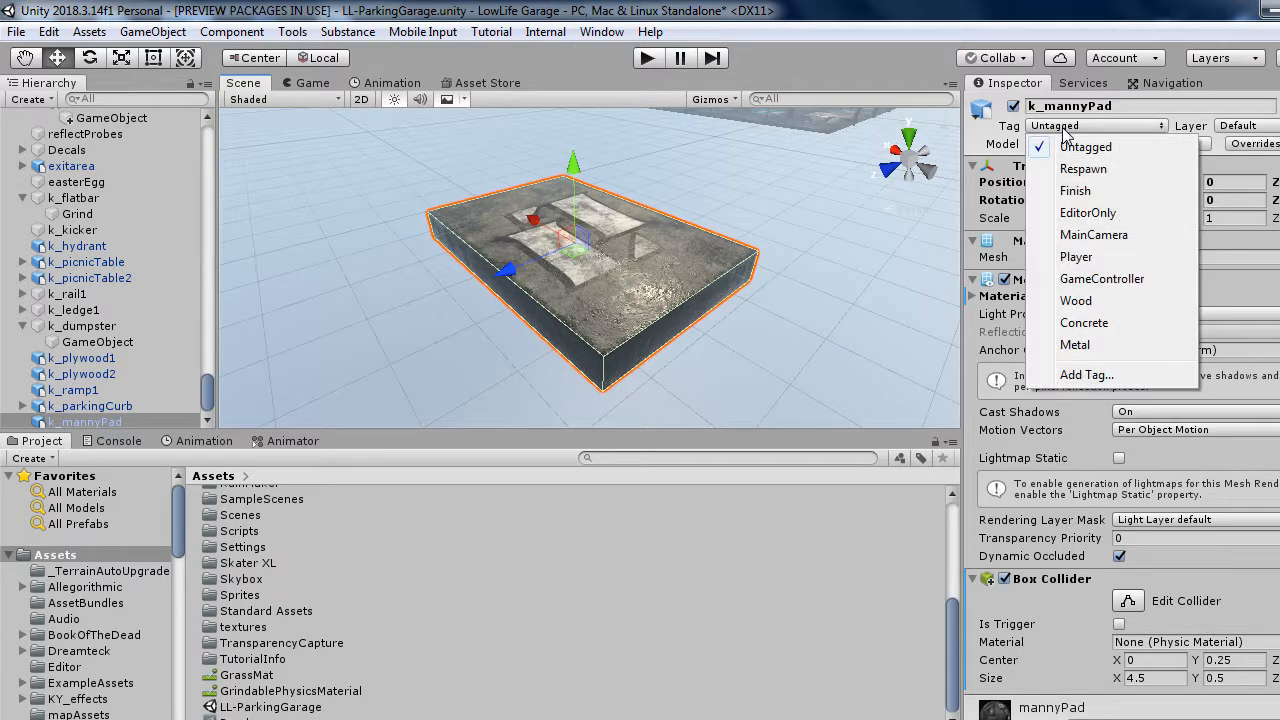
pyautogui.click(1079, 376)
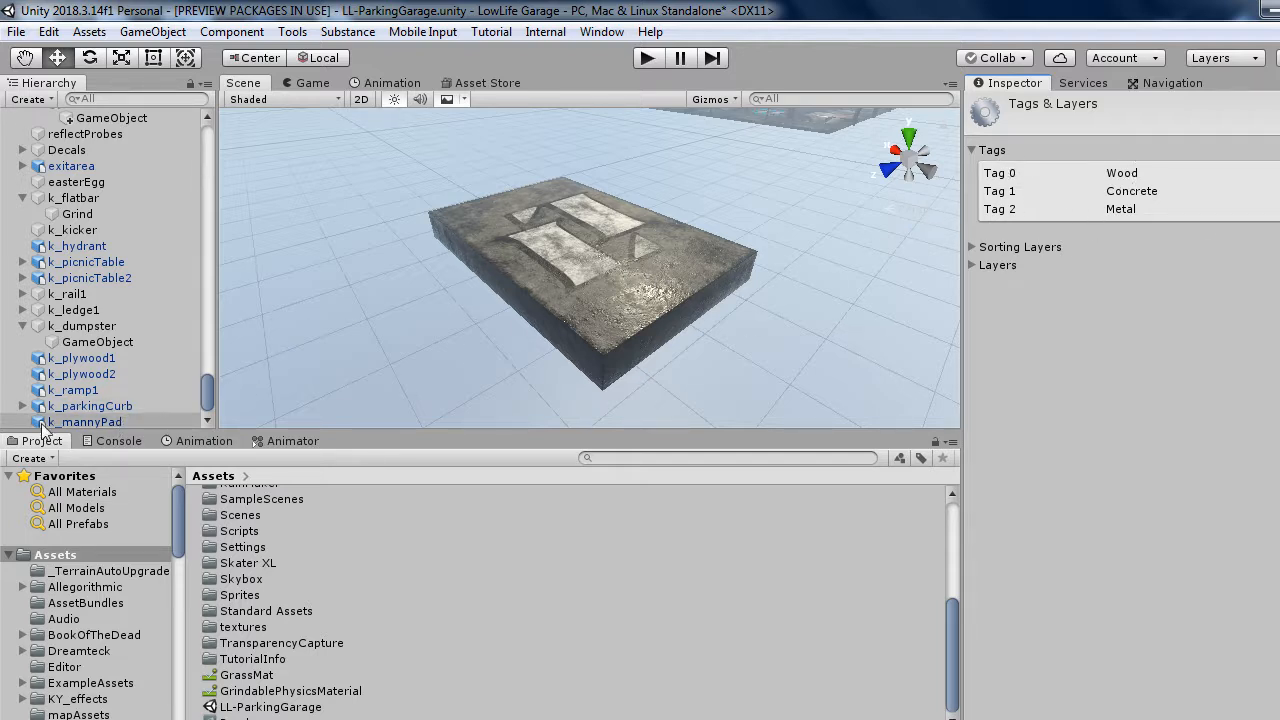
pyautogui.click(114, 425)
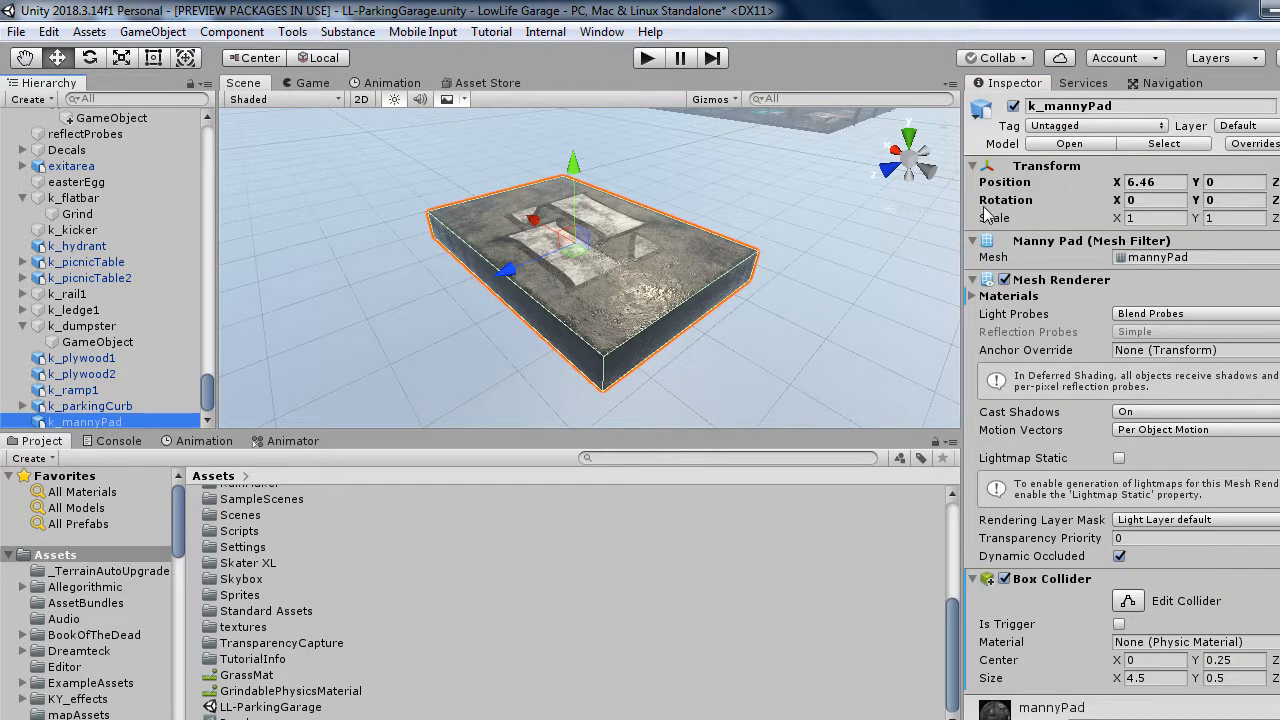
pyautogui.click(1246, 126)
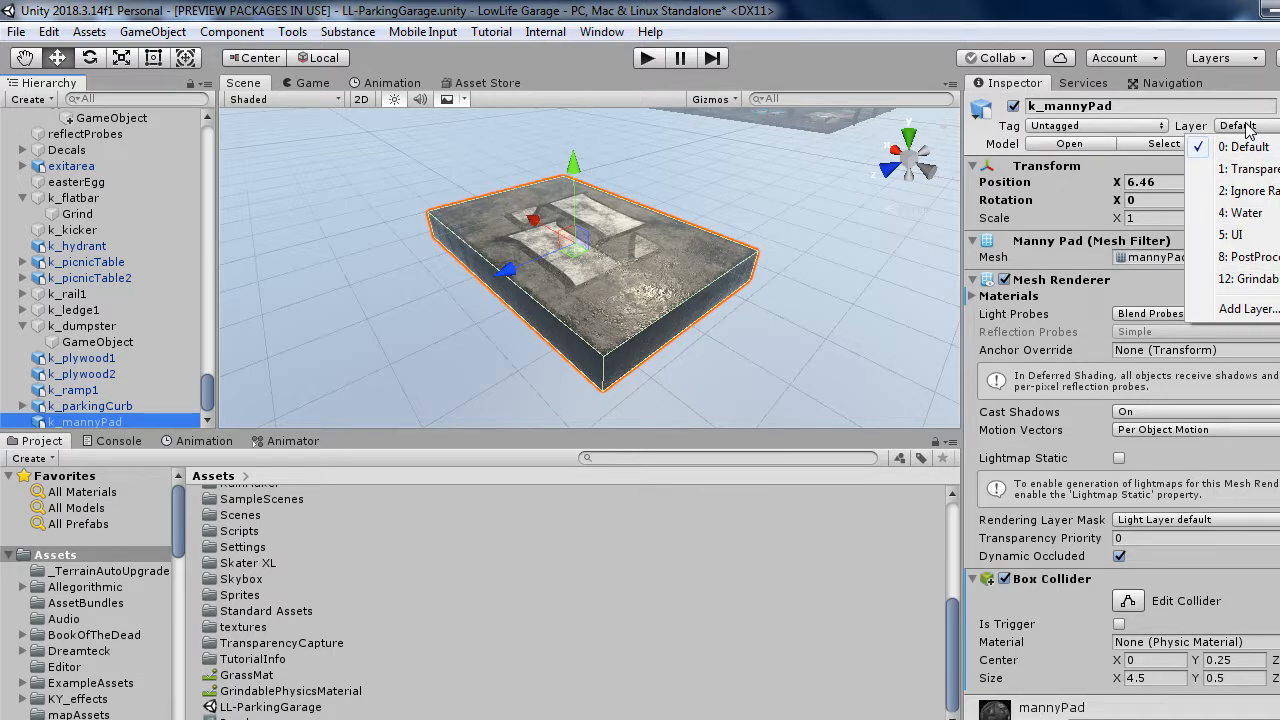
pyautogui.click(1255, 313)
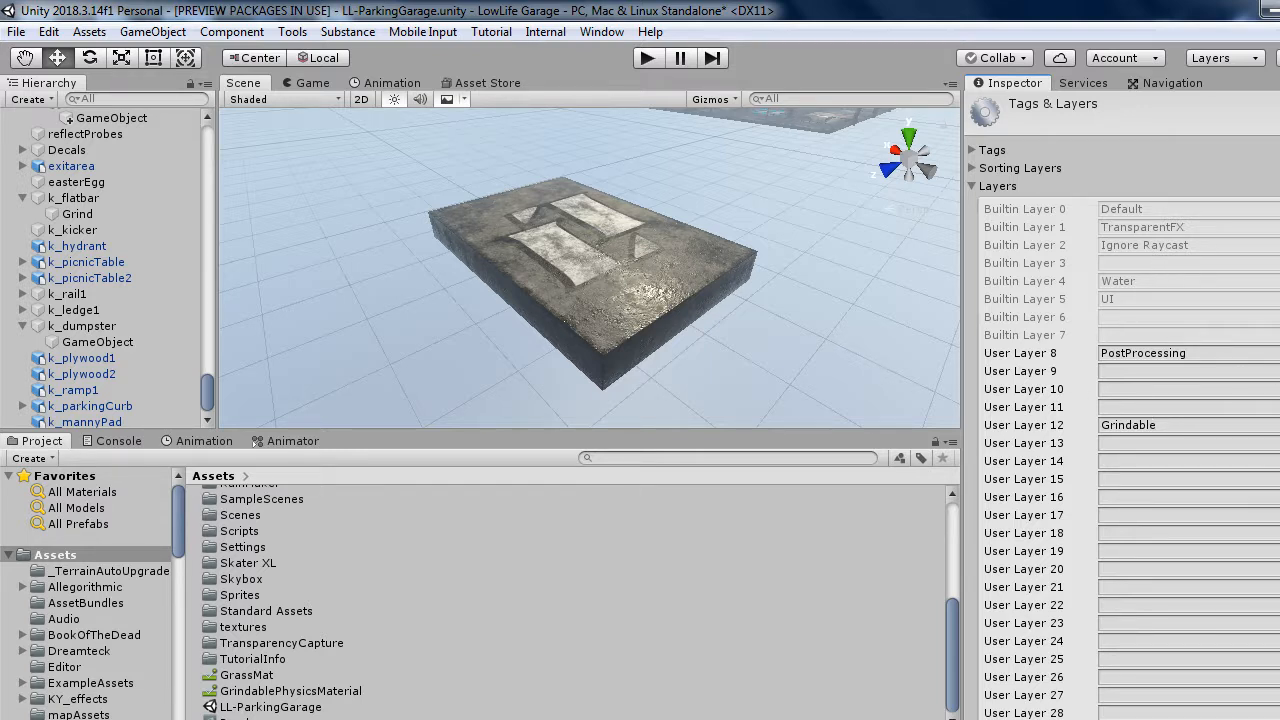
pyautogui.click(898, 308)
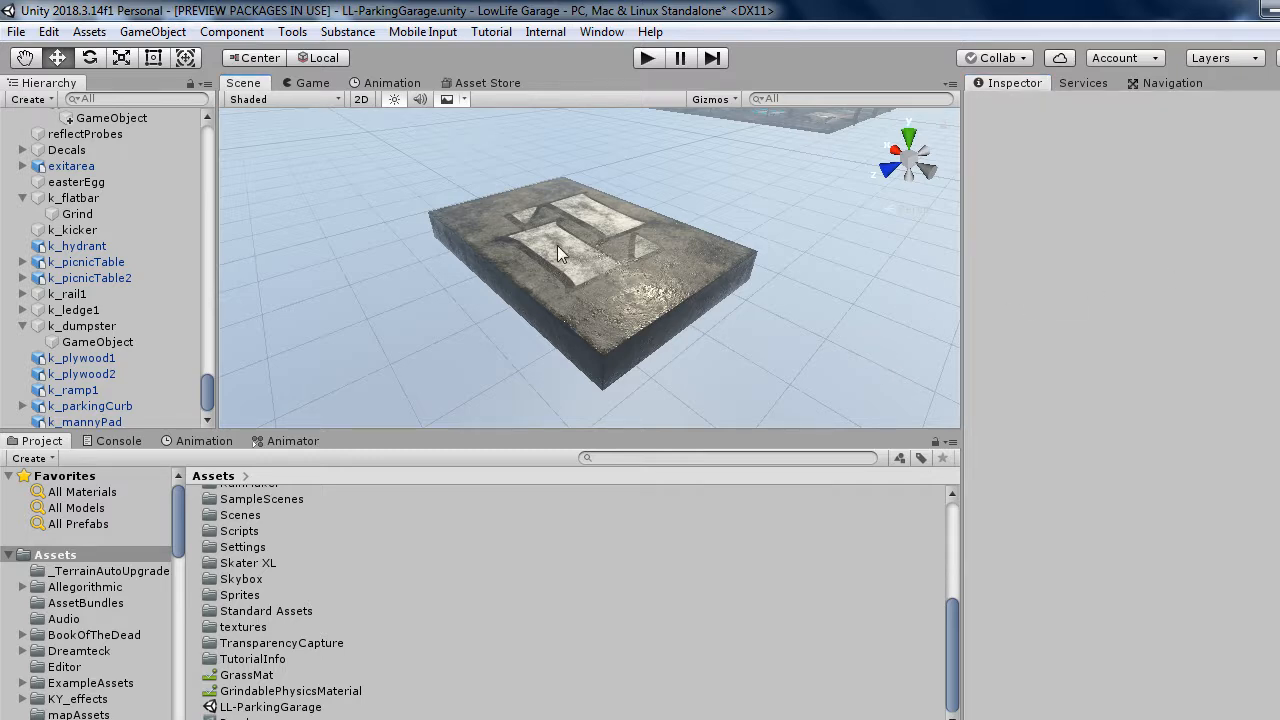
# Remove the Box Collider from k_mannyPad and add a new Box Collider to the same object.
pyautogui.click(636, 270)
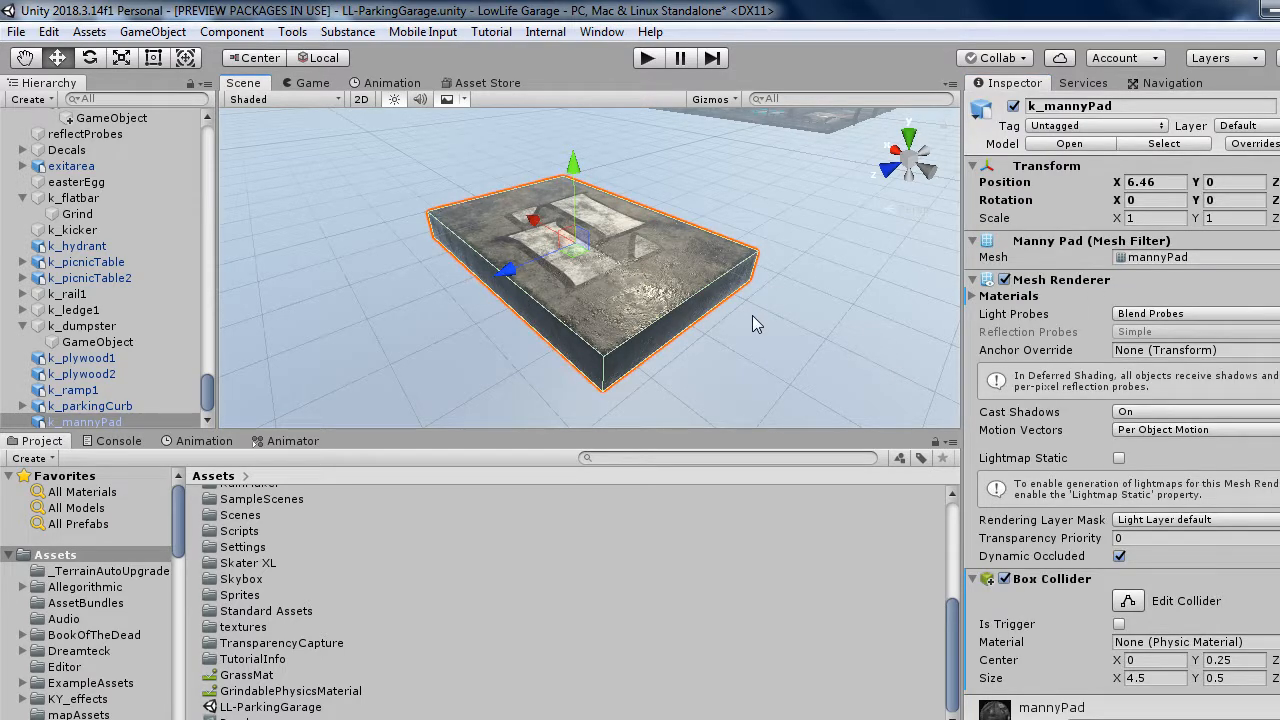
pyautogui.rightClick(1140, 582)
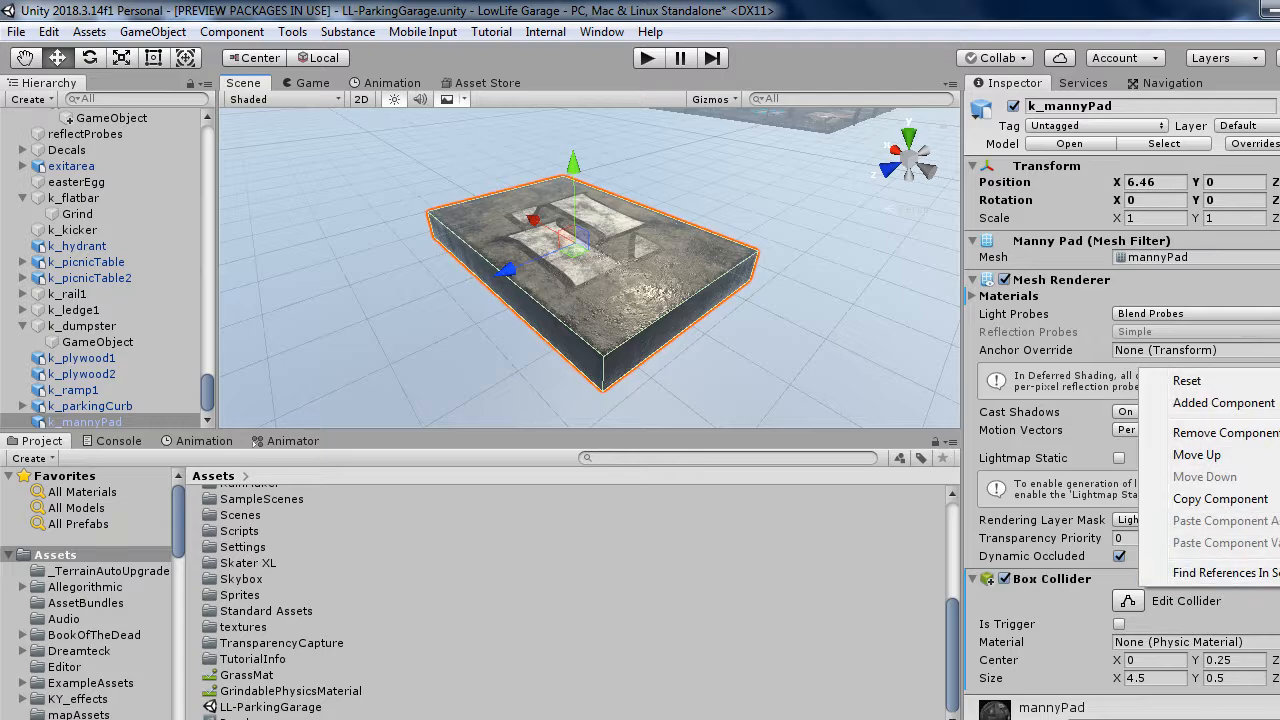
pyautogui.click(1222, 433)
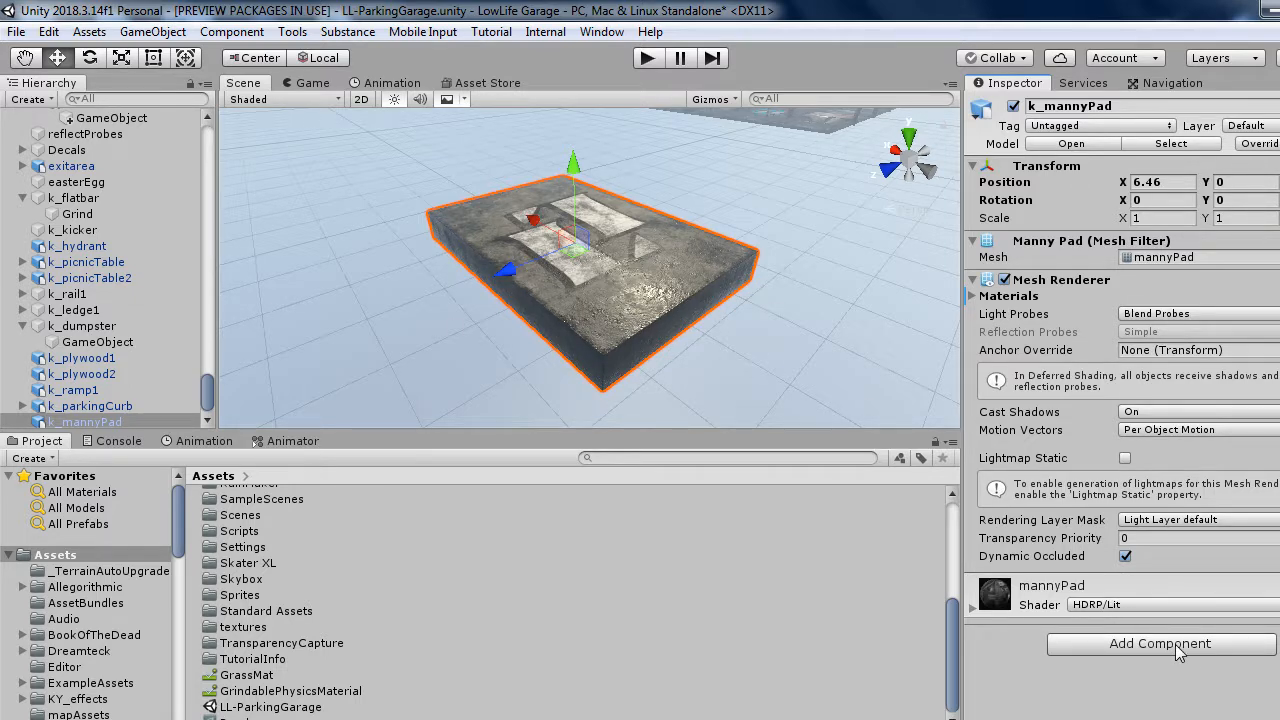
pyautogui.click(1129, 649)
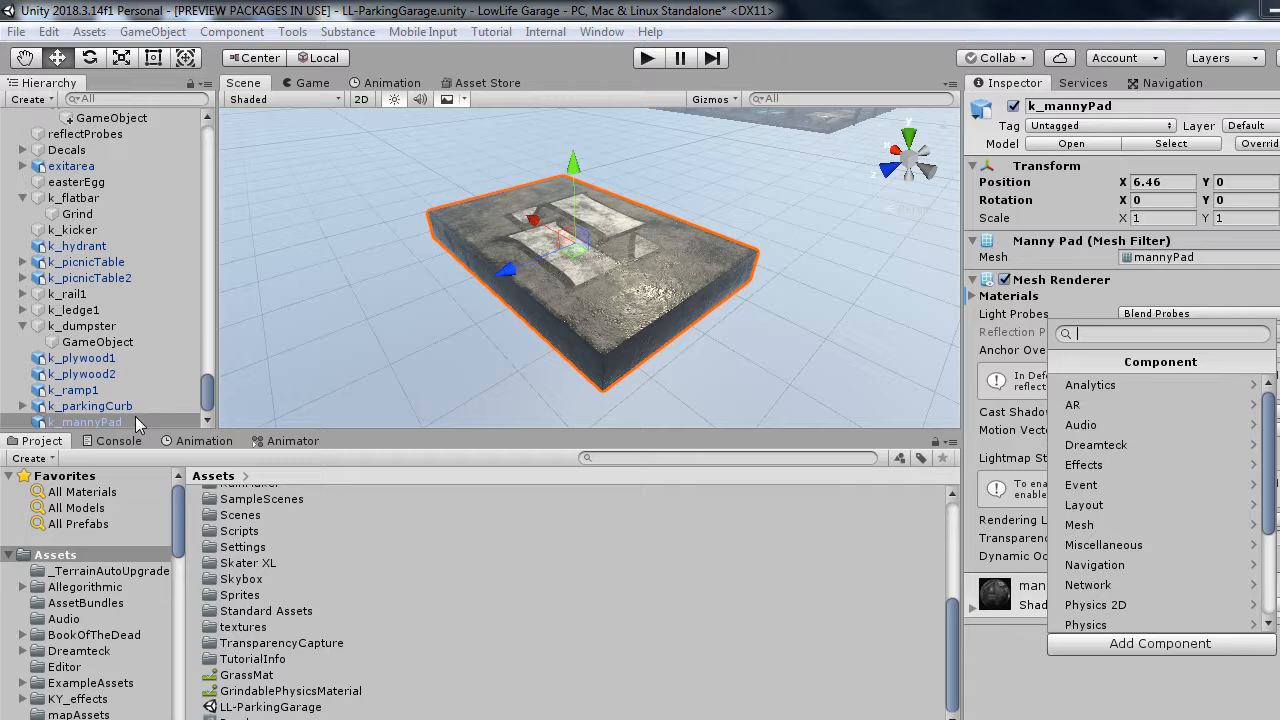
pyautogui.click(84, 422)
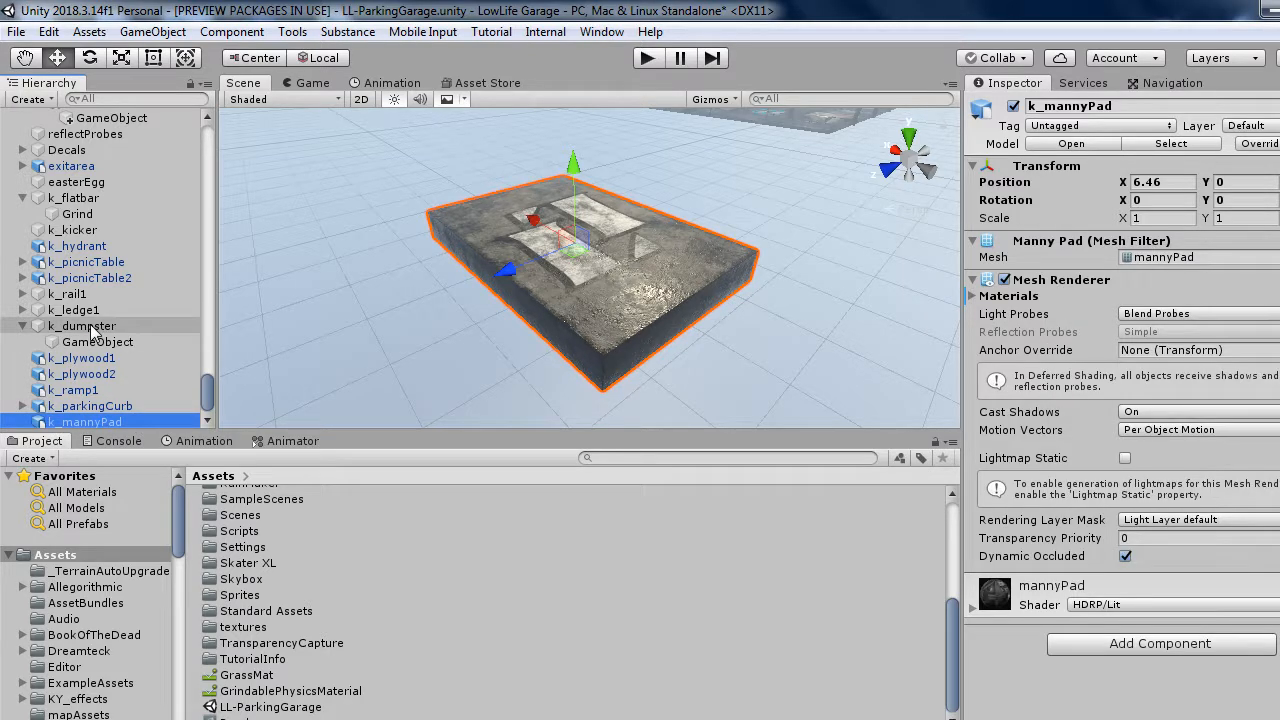
pyautogui.click(1124, 648)
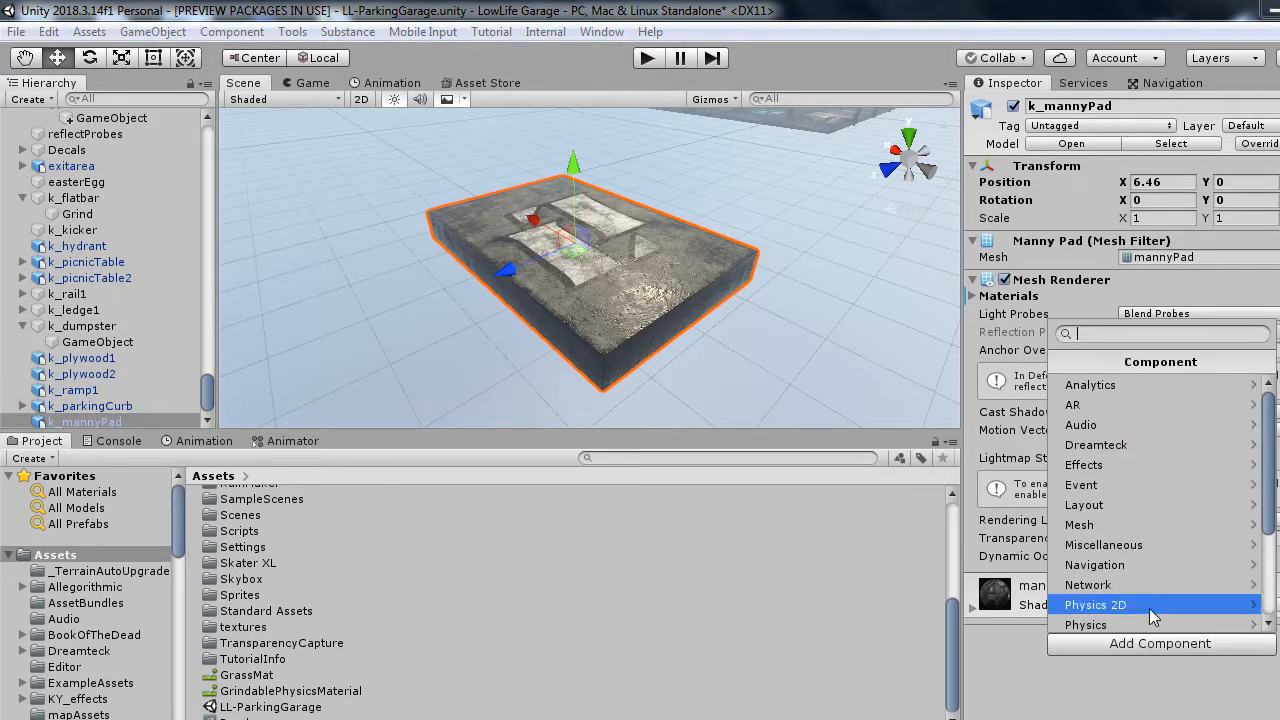
pyautogui.click(1146, 625)
pyautogui.click(1122, 390)
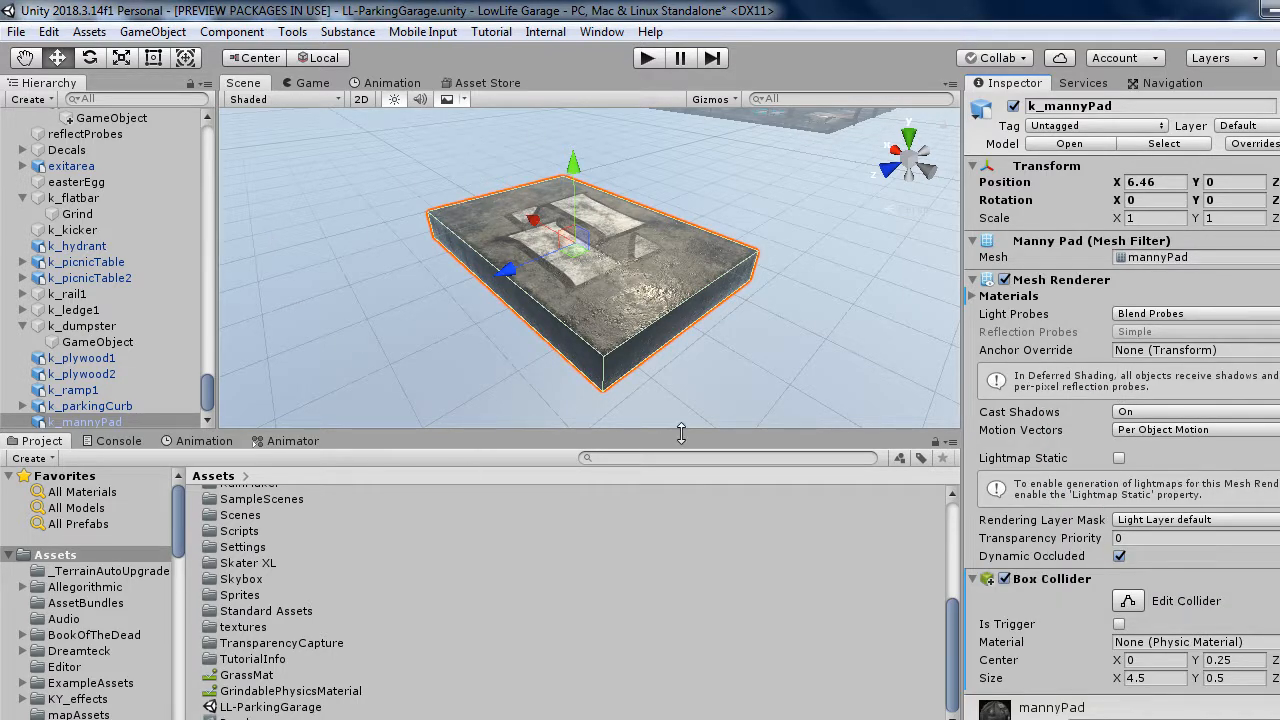
# Copy the Box Collider component of k_mannyPad for reuse on another object.
pyautogui.keyDown('alt'); pyautogui.moveTo(557, 332); pyautogui.dragTo(689, 286); pyautogui.keyUp('alt')
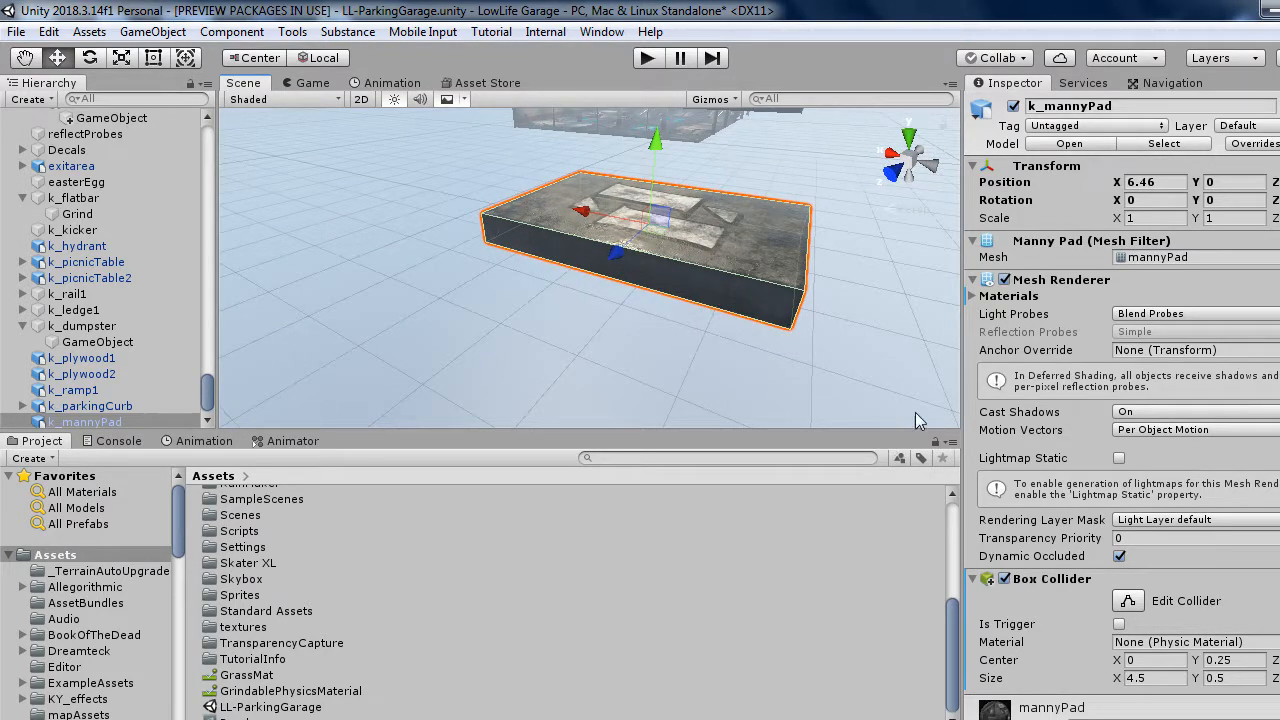
pyautogui.rightClick(1140, 580)
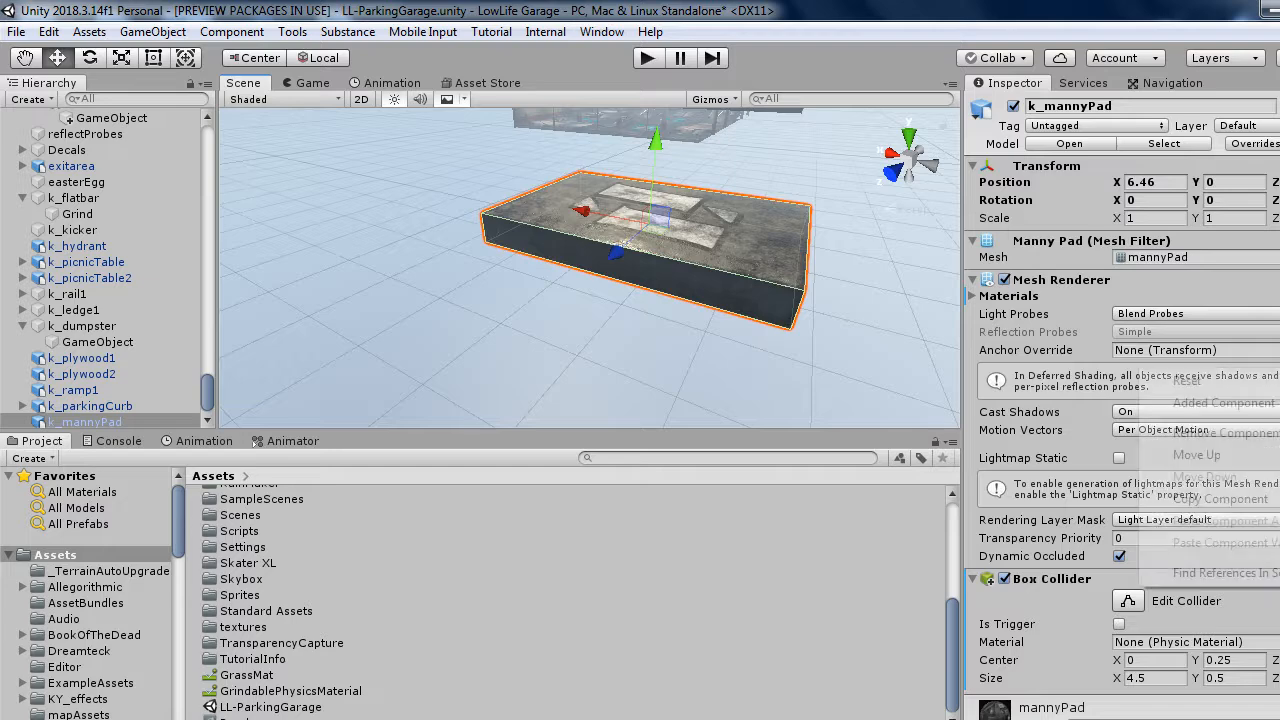
pyautogui.click(1218, 500)
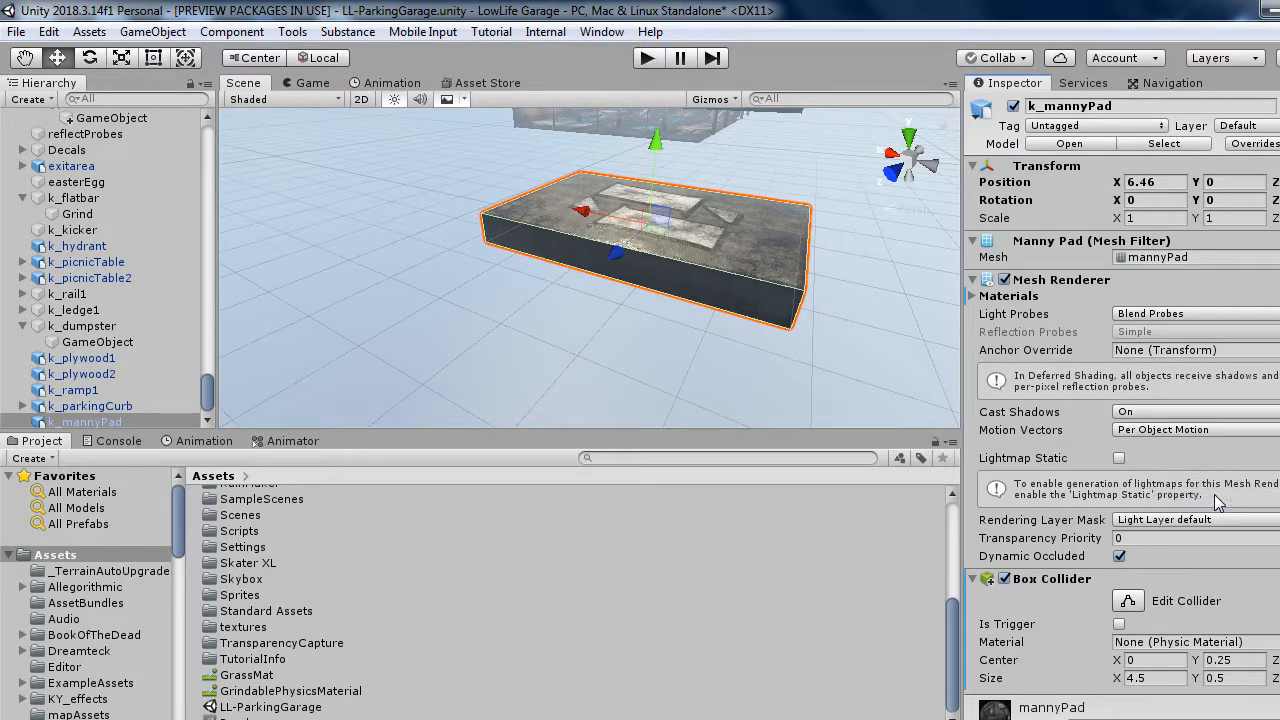
# Create an empty child object under k_mannyPad and name it grind.
pyautogui.rightClick(63, 423)
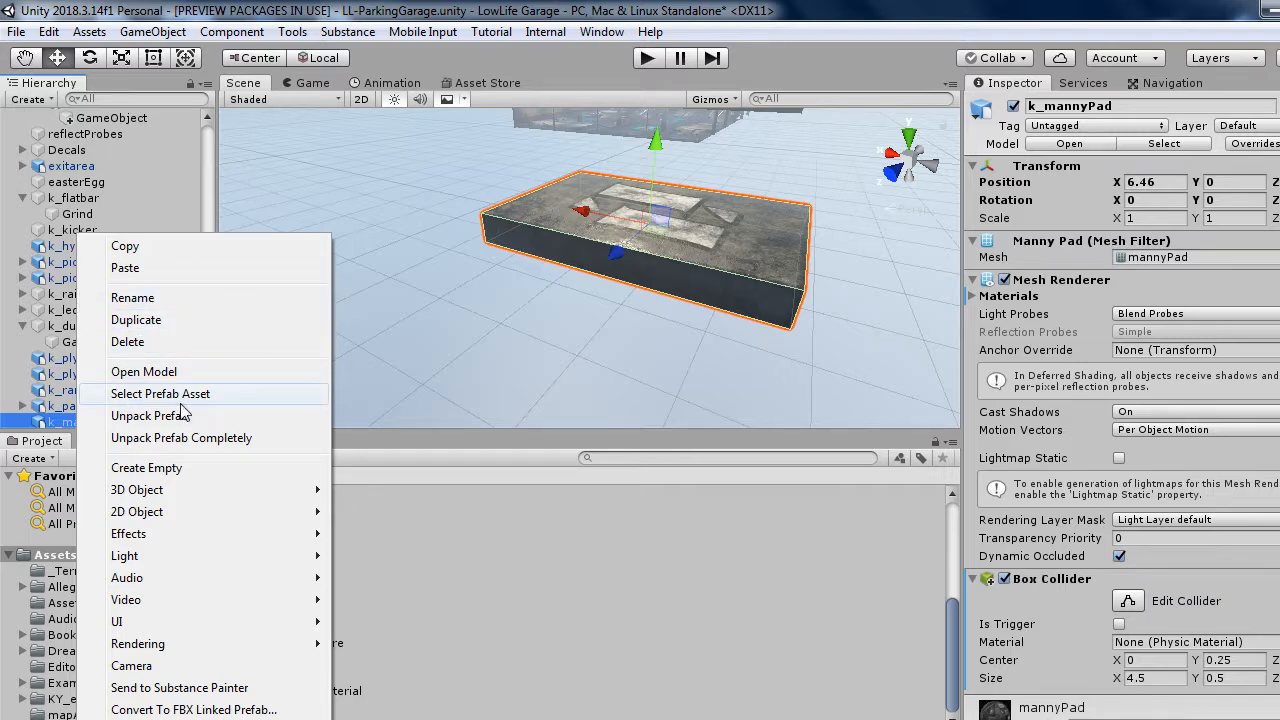
pyautogui.click(146, 468)
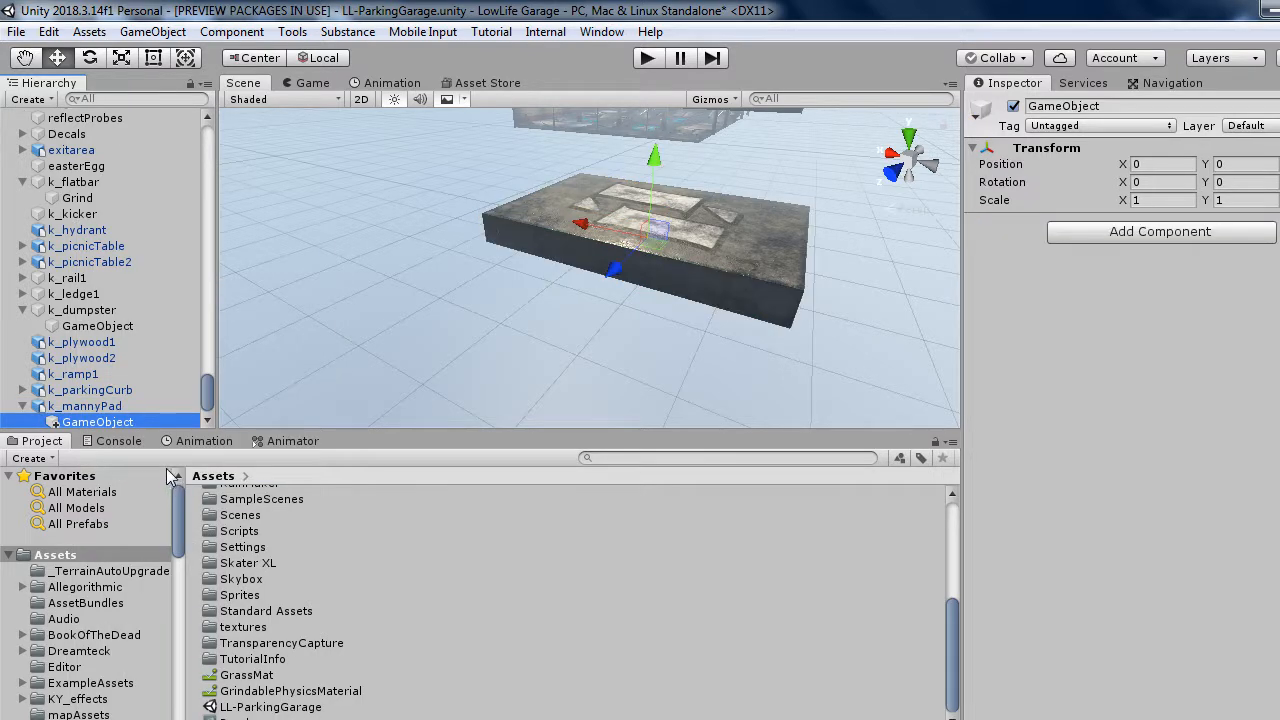
pyautogui.click(100, 425)
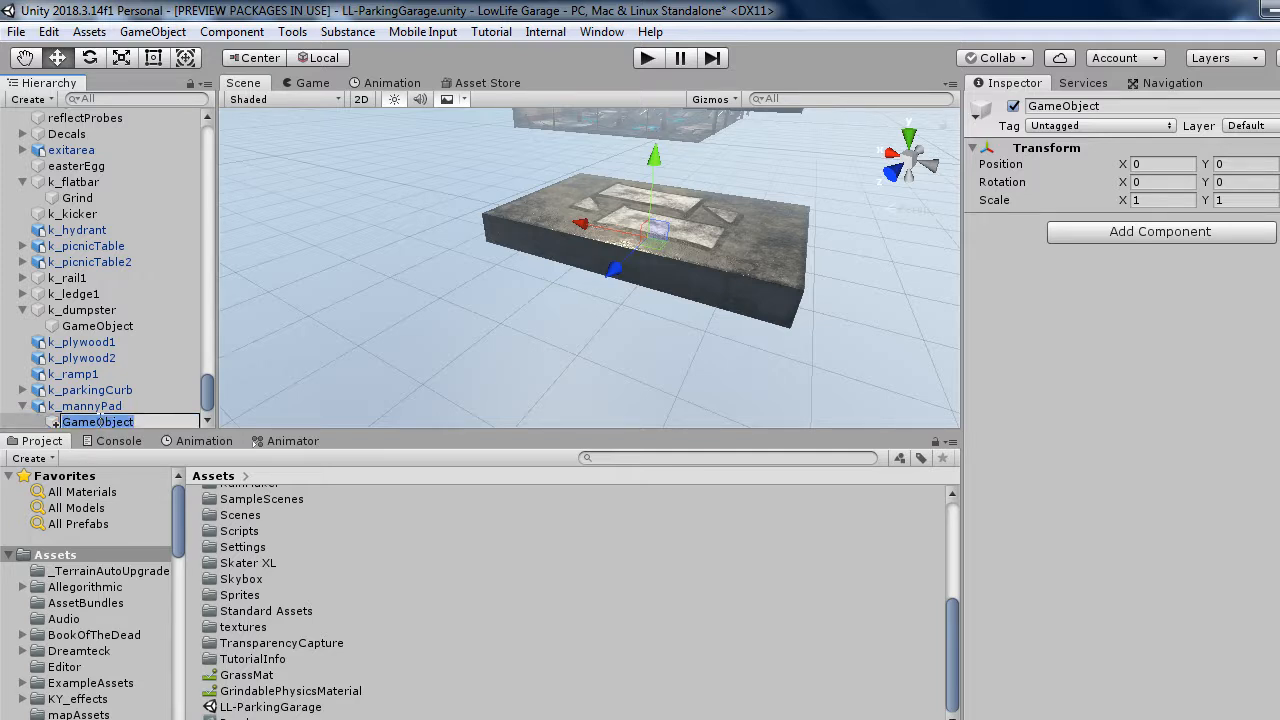
pyautogui.write('grind')
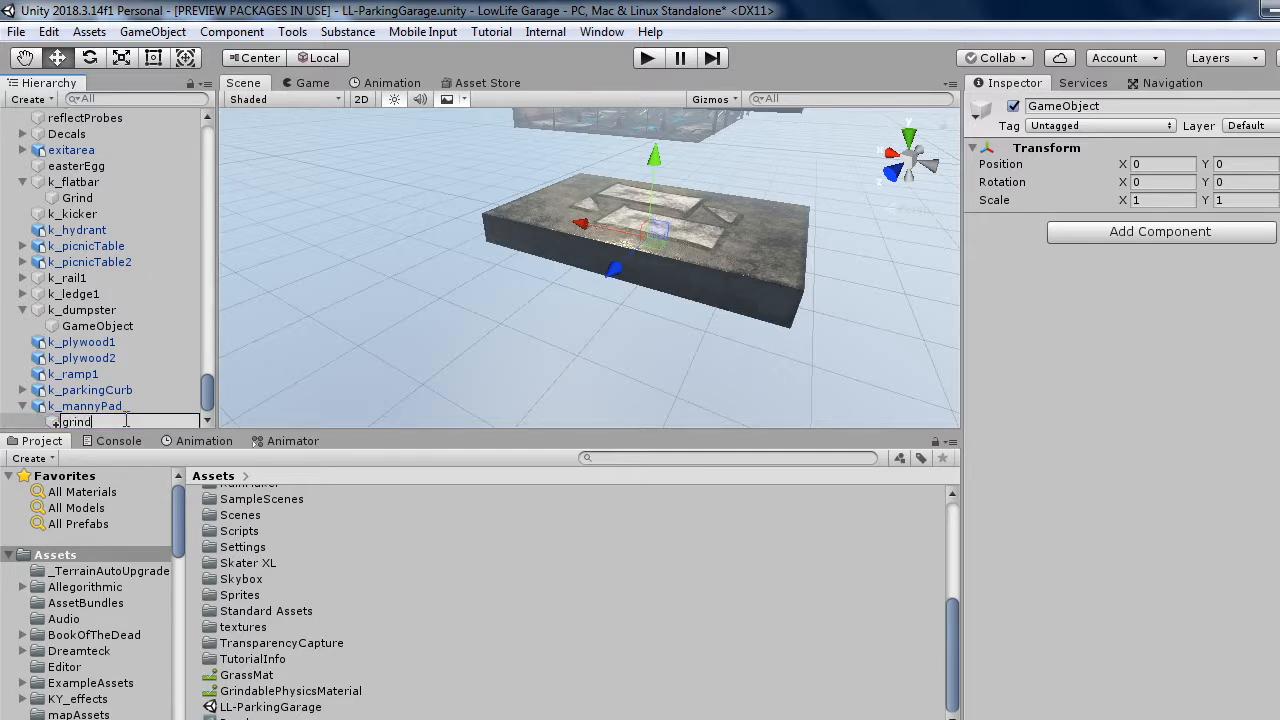
pyautogui.press('Return')
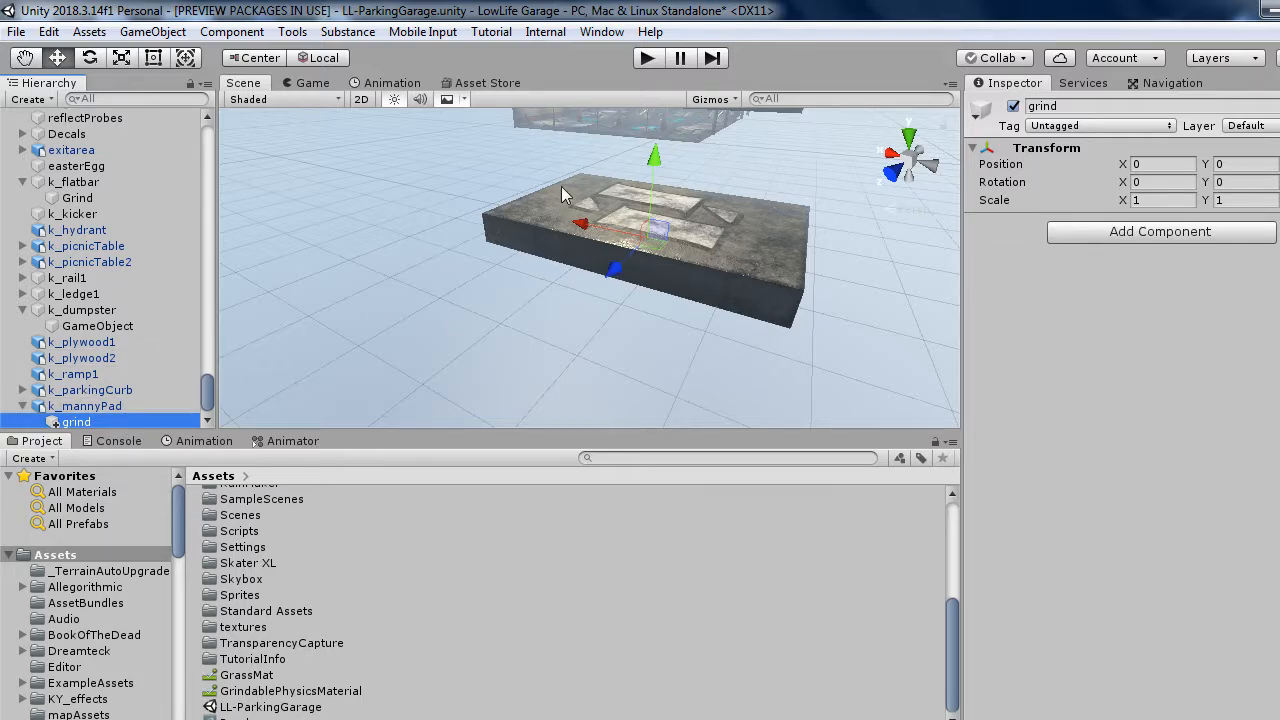
# Add a Box Collider to the grind object and paste the copied k_mannyPad collider values into it.
pyautogui.keyDown('alt'); pyautogui.moveTo(612, 342); pyautogui.dragTo(770, 300); pyautogui.keyUp('alt')
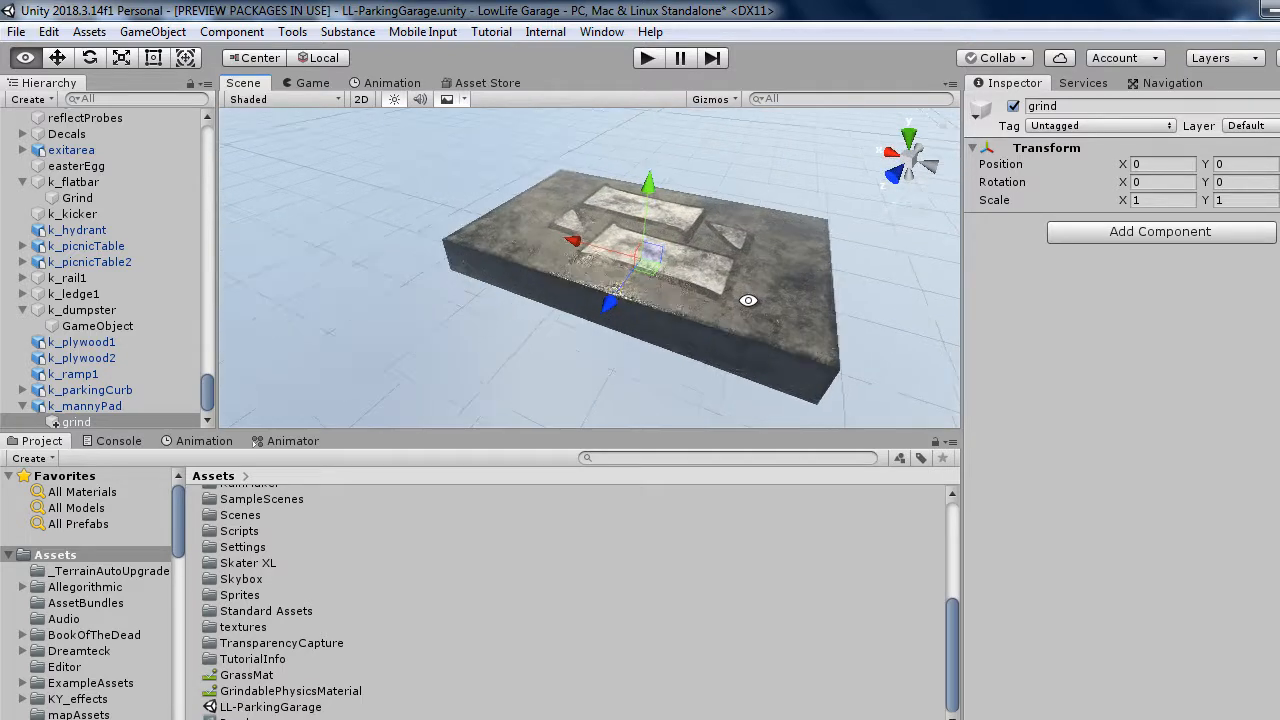
pyautogui.click(1220, 236)
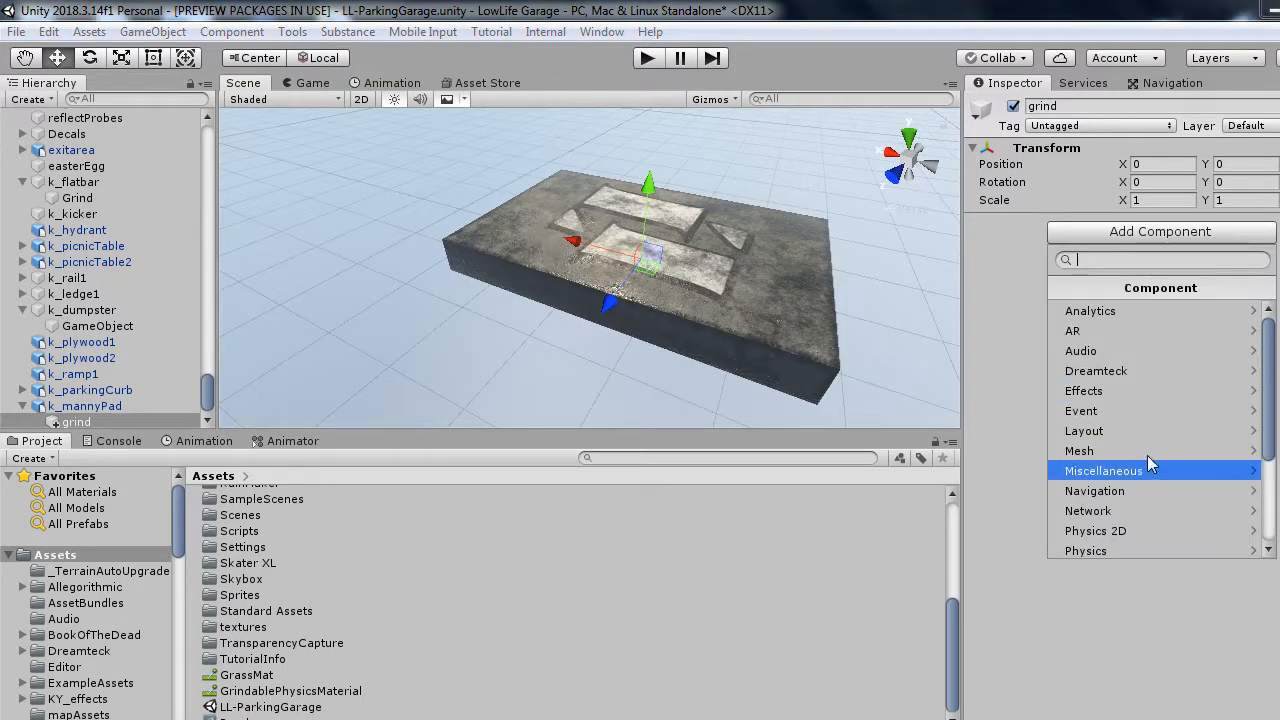
pyautogui.click(1119, 551)
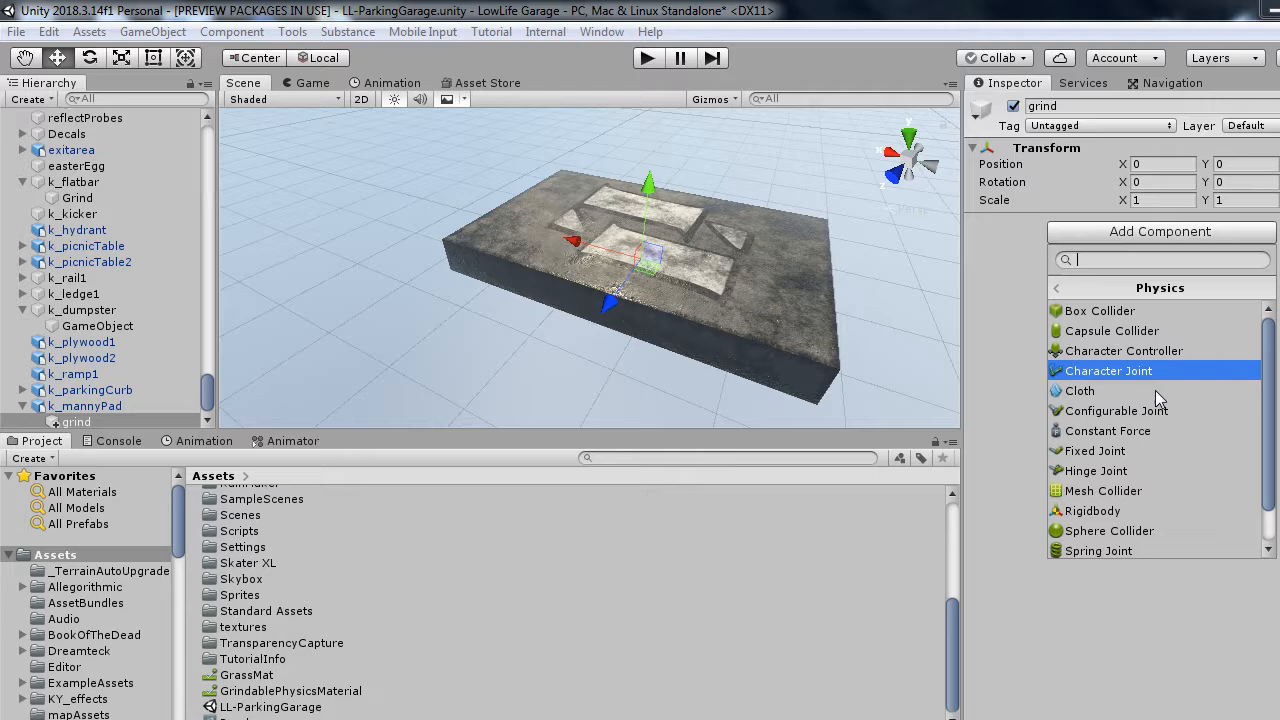
pyautogui.click(1157, 310)
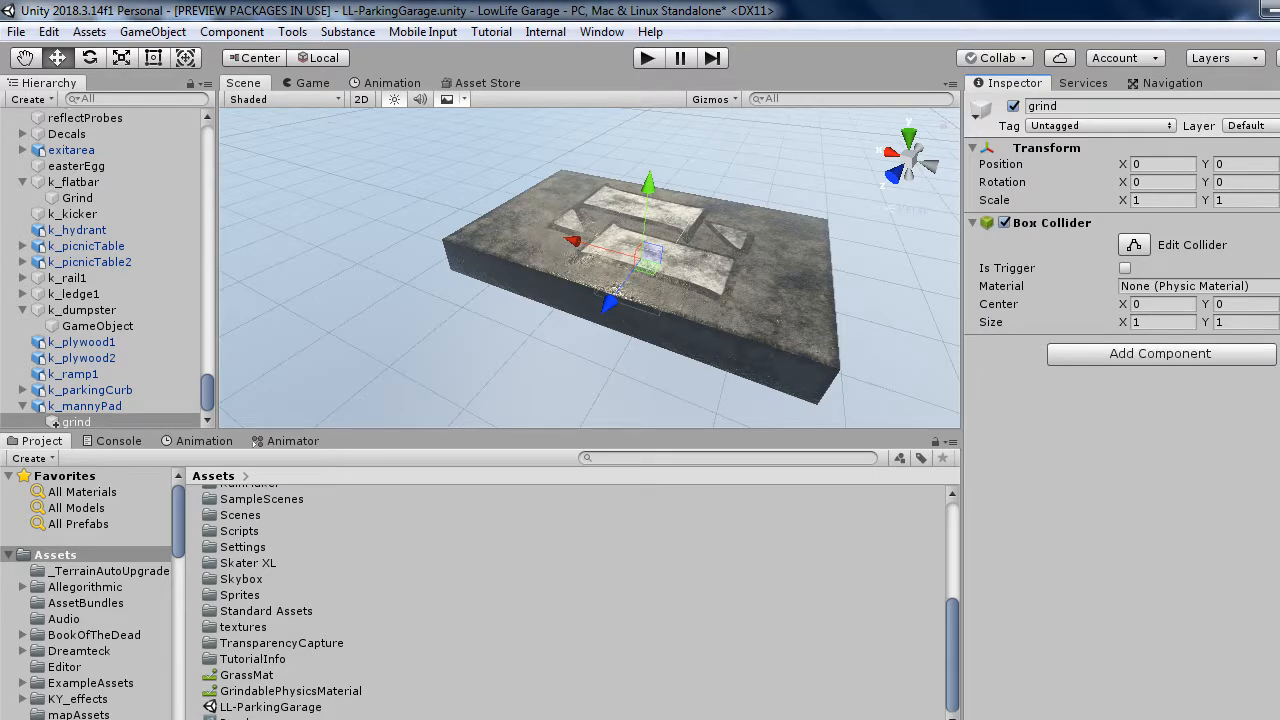
pyautogui.rightClick(1139, 226)
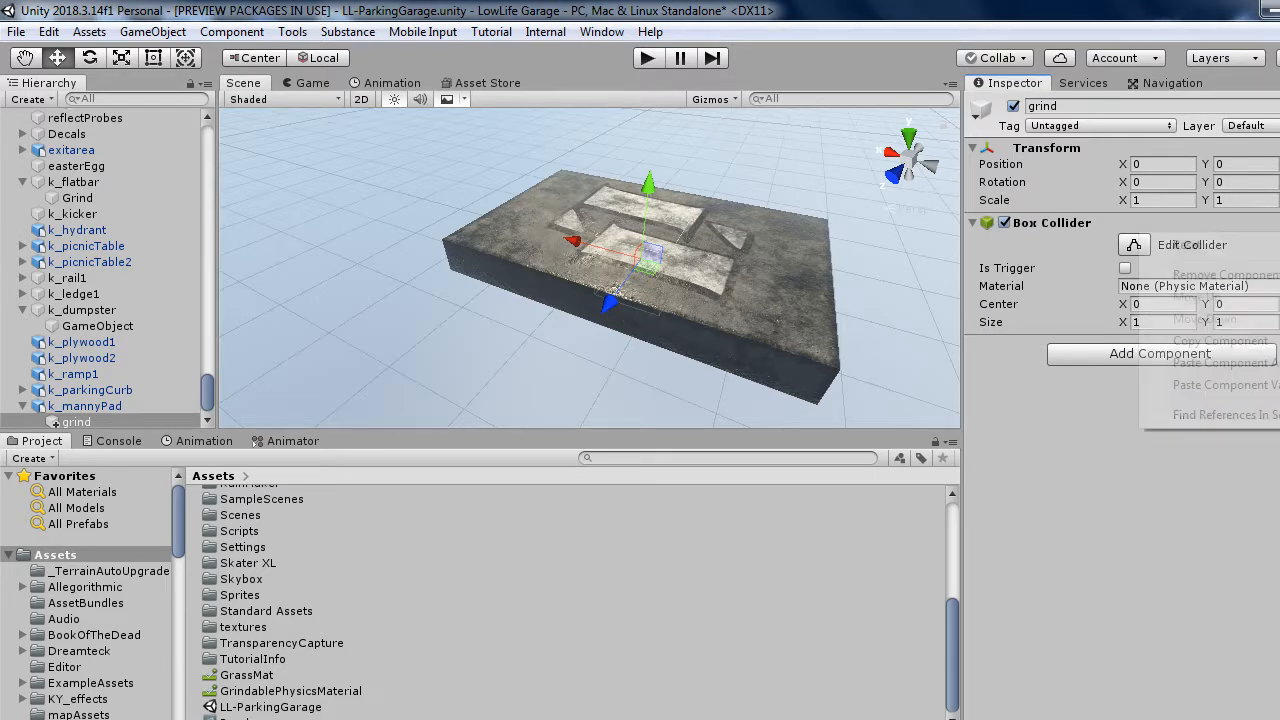
pyautogui.click(1217, 386)
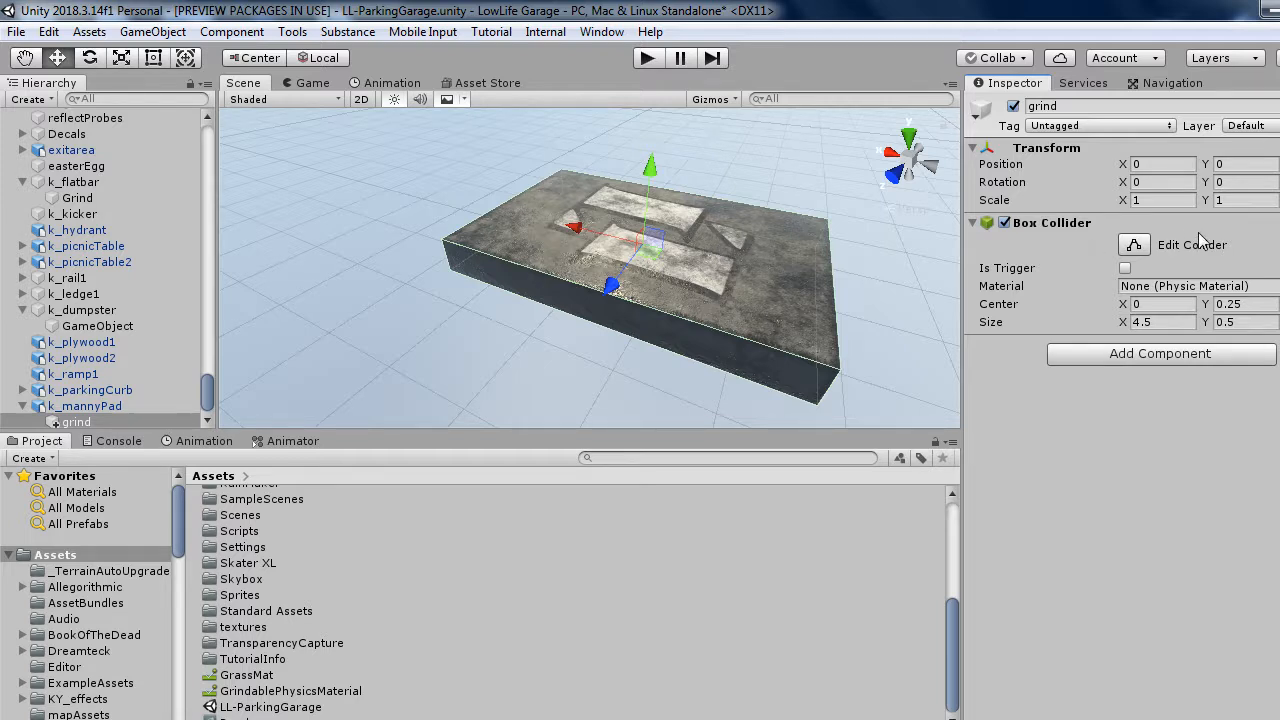
# Set the grind object's tag to Concrete and layer to Grindable, and assign GrindablePhysicsMaterial to its Box Collider.
pyautogui.click(1080, 126)
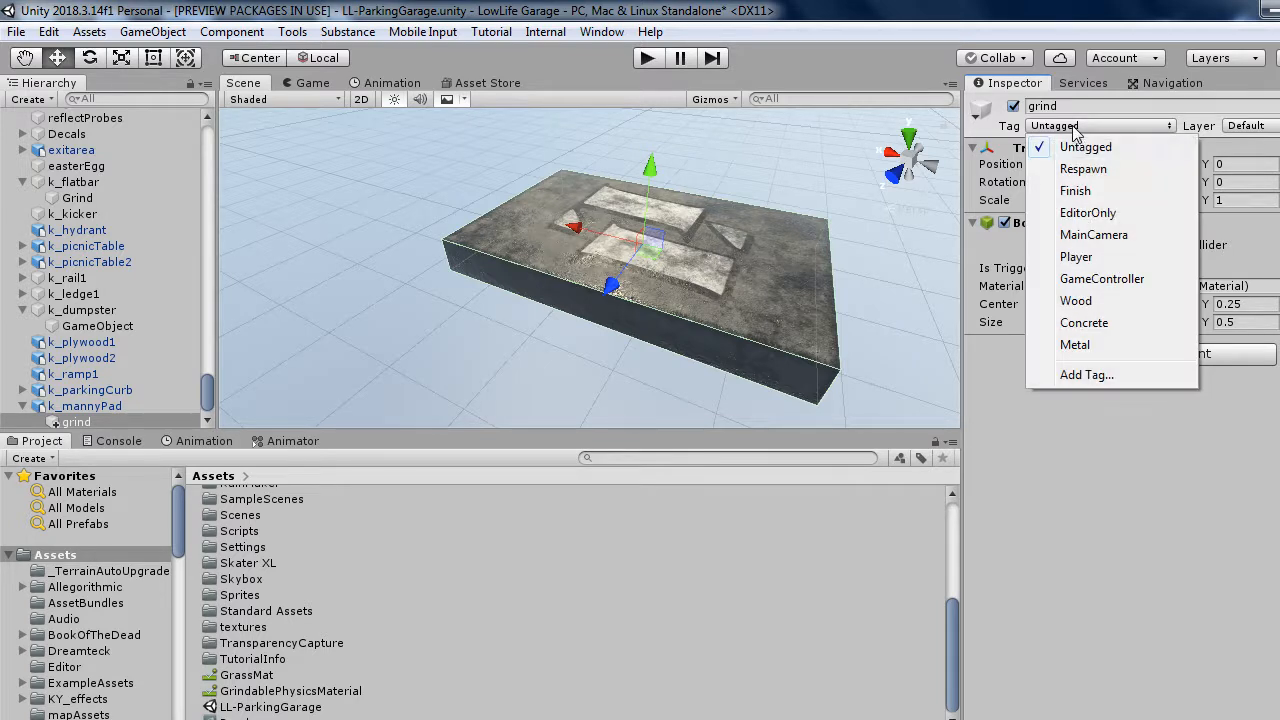
pyautogui.click(1084, 323)
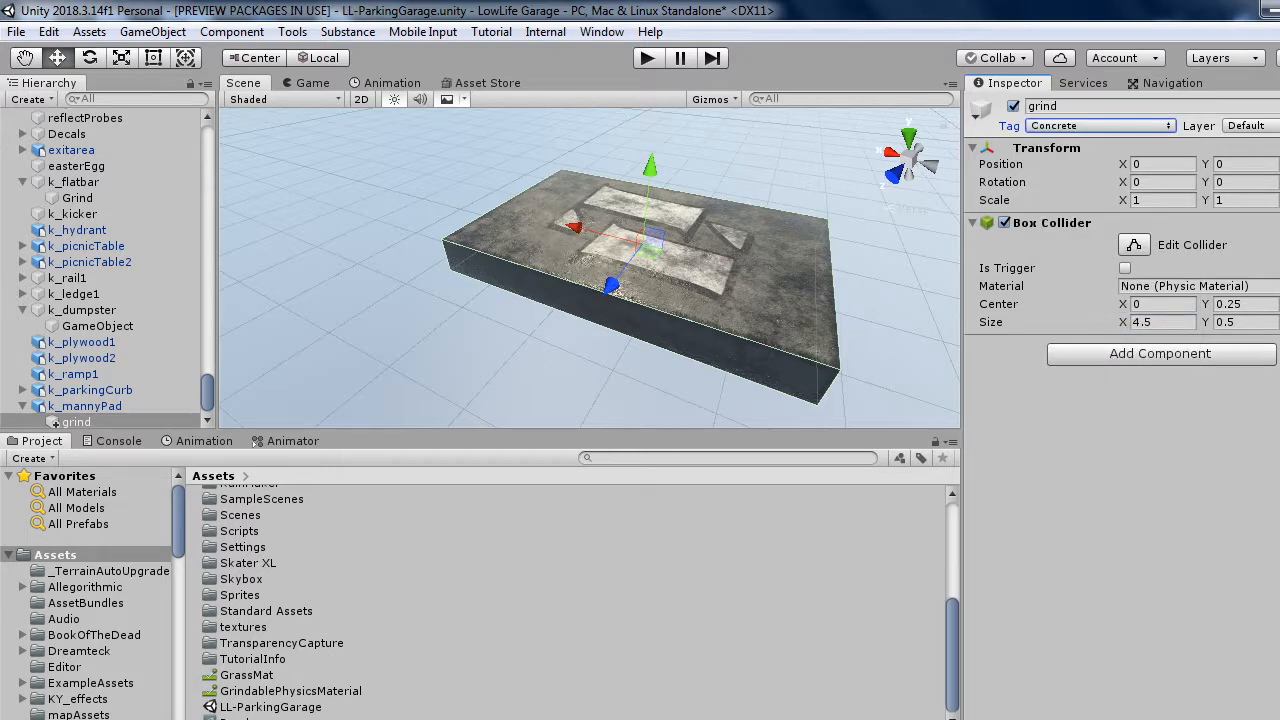
pyautogui.click(1248, 126)
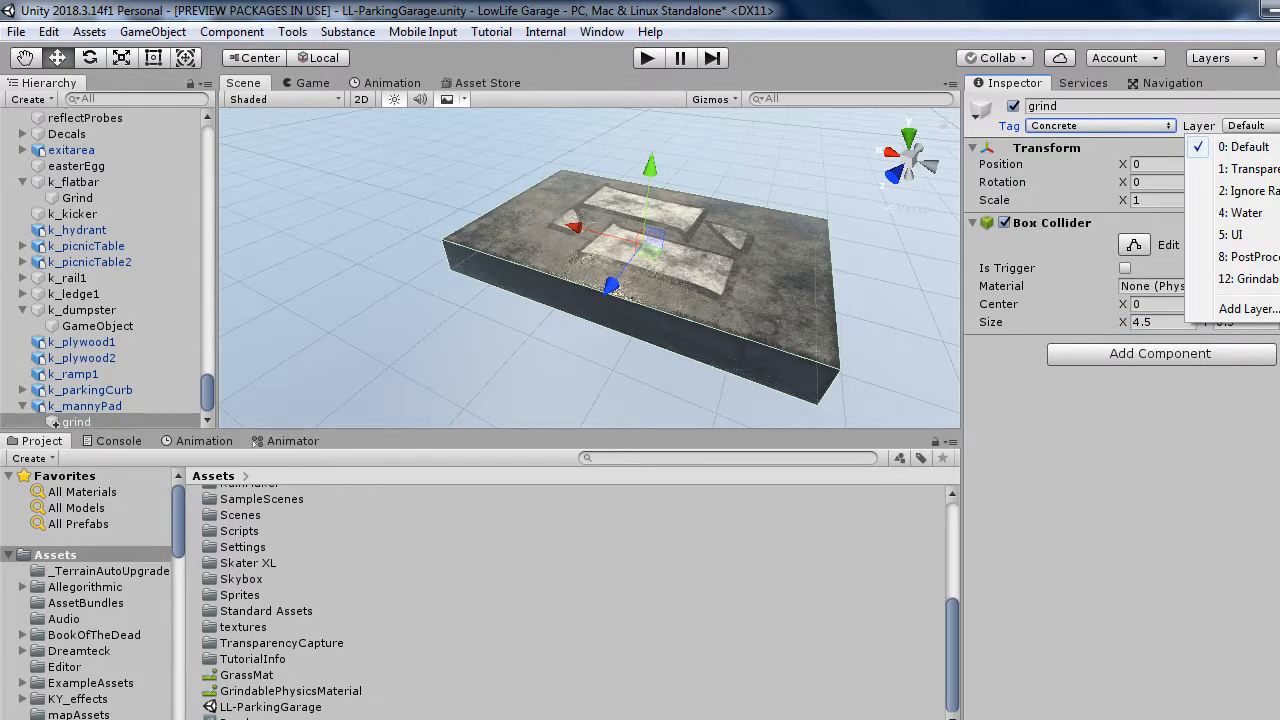
pyautogui.click(1266, 281)
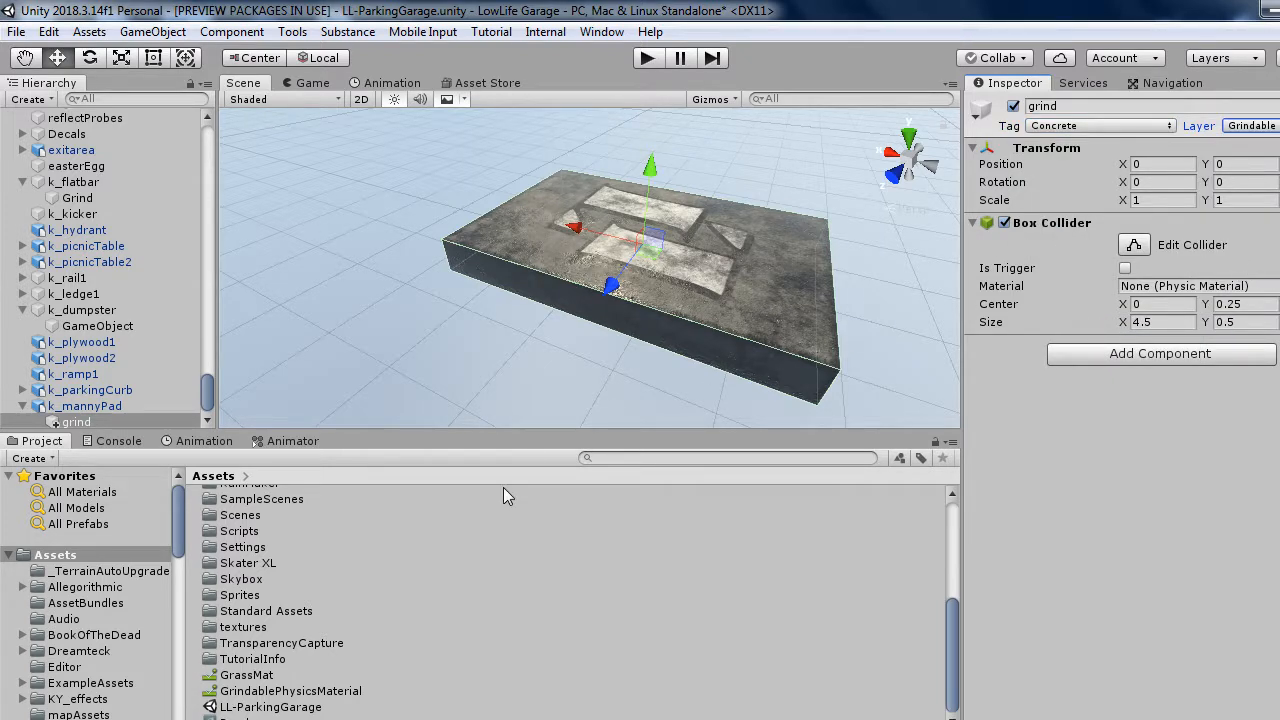
pyautogui.moveTo(290, 691); pyautogui.dragTo(1196, 286)
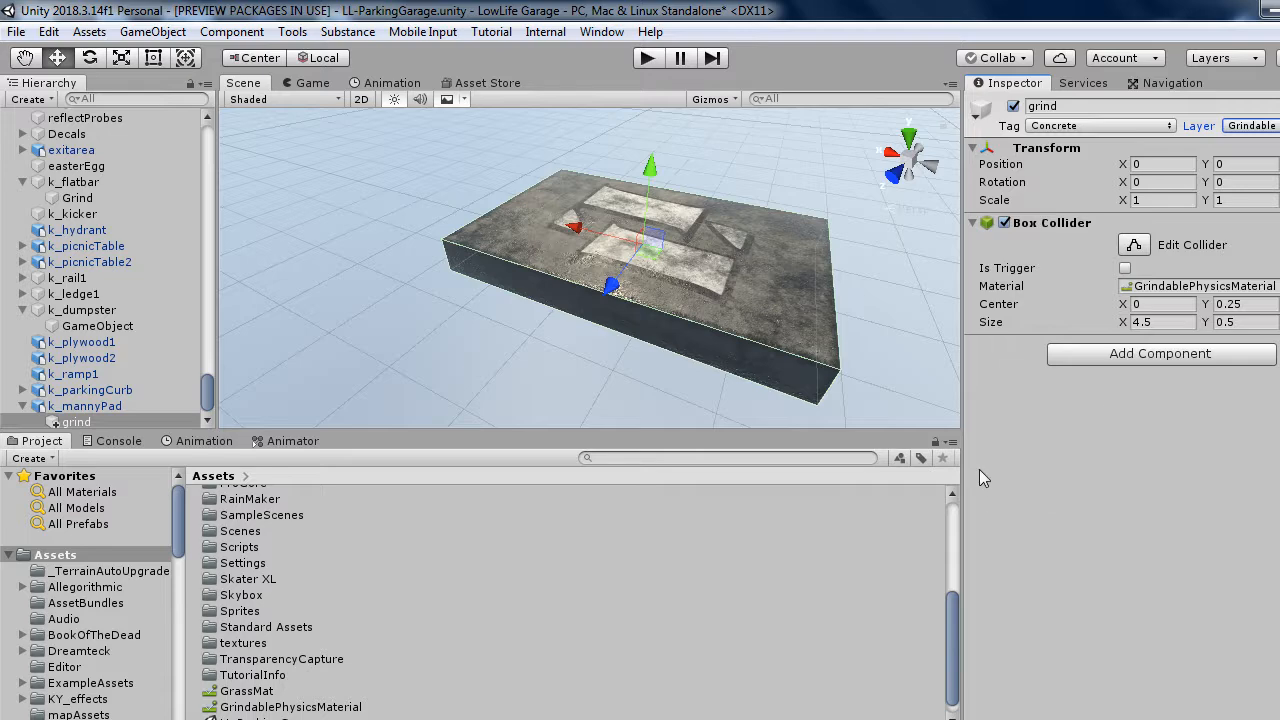
# Add a Dreamteck Spline Computer component to the grind object.
pyautogui.click(1175, 355)
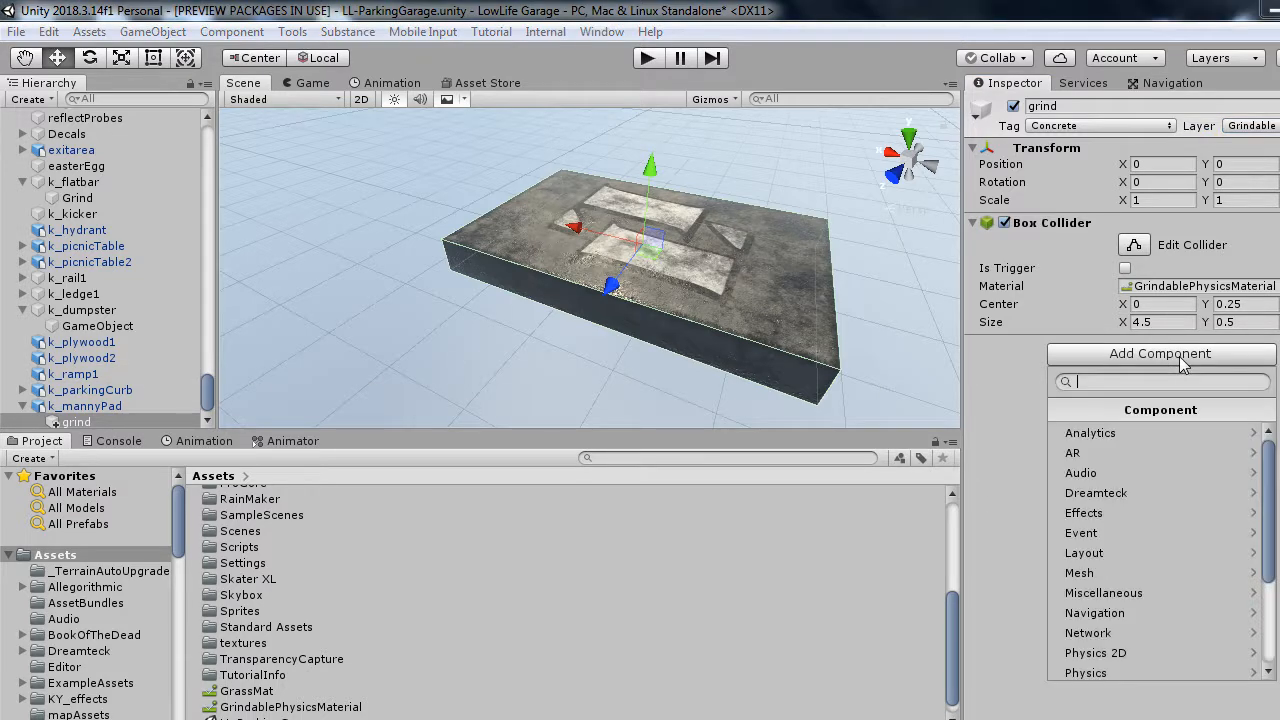
pyautogui.click(1135, 497)
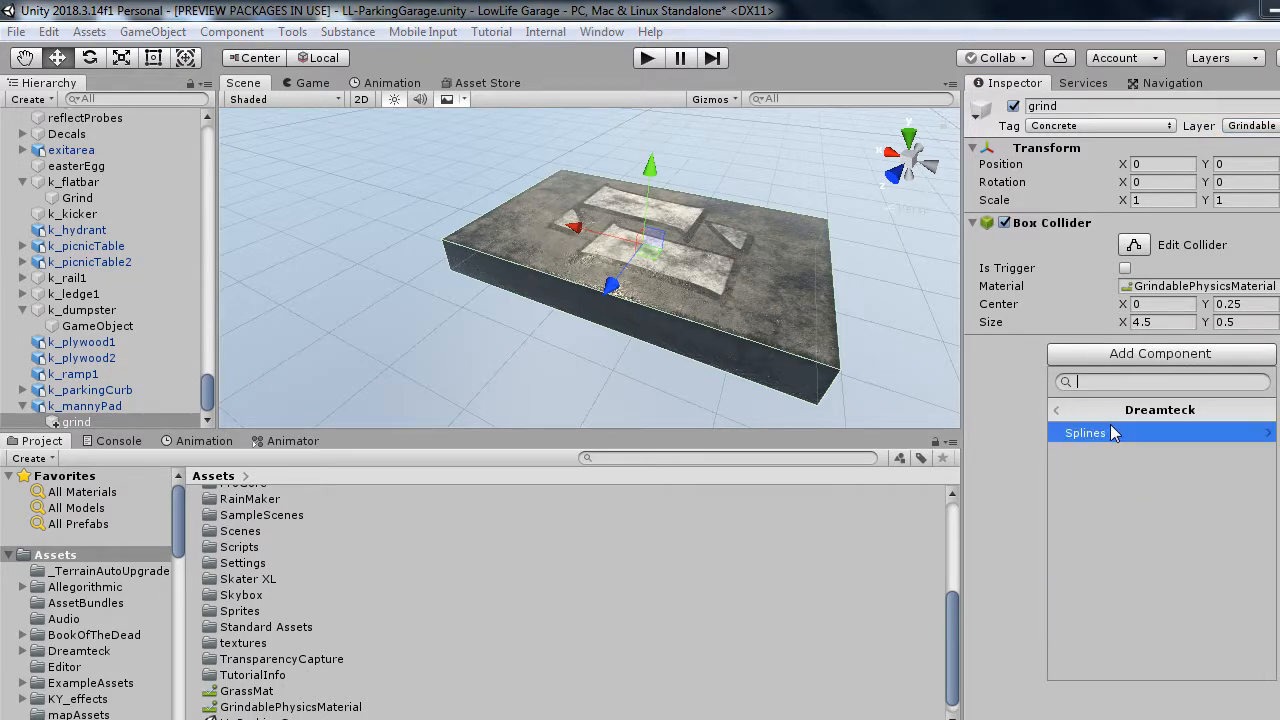
pyautogui.click(1118, 432)
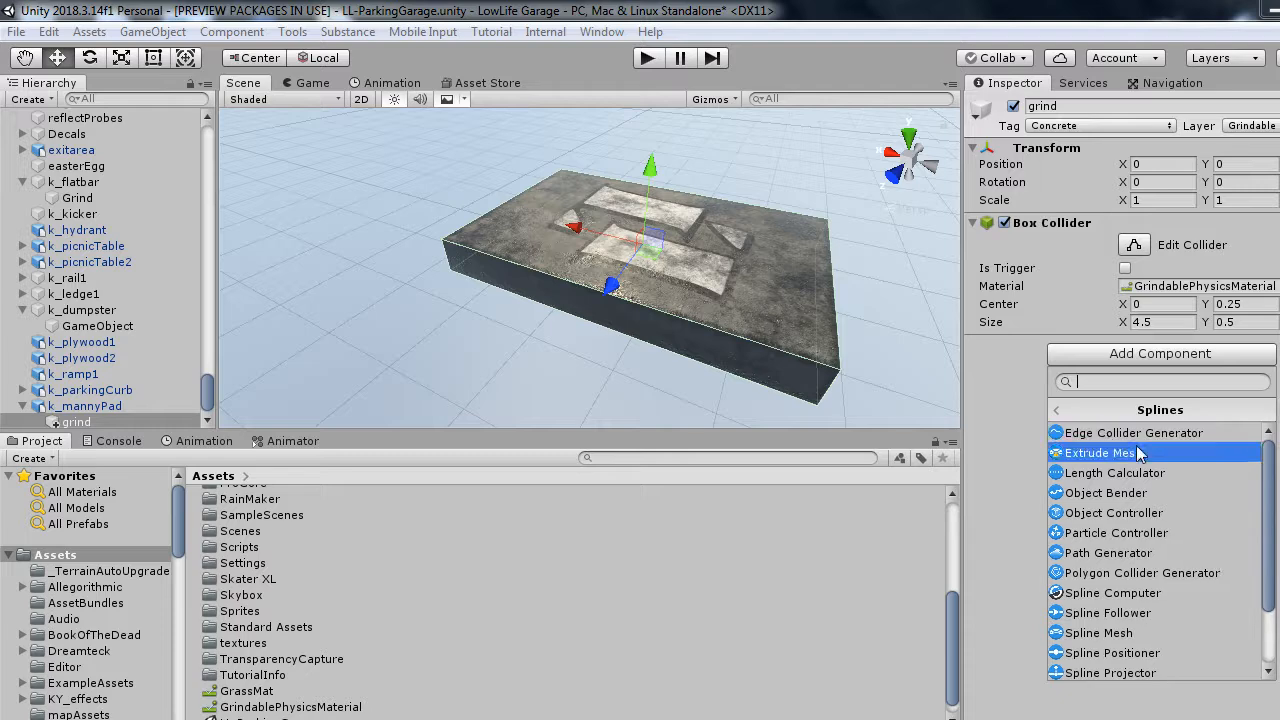
pyautogui.click(1140, 595)
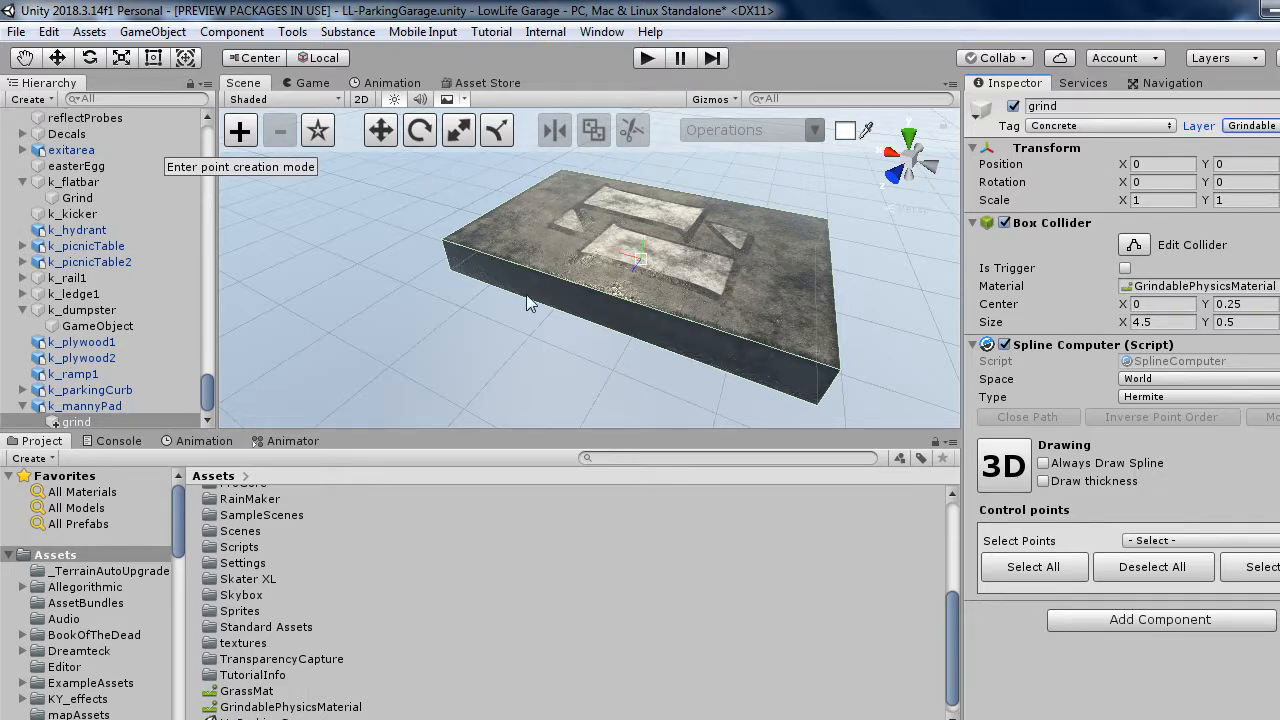
# Shrink the grind object's Box Collider to a narrow strip along one long top edge of the pad, about 0.14 high.
pyautogui.click(1134, 247)
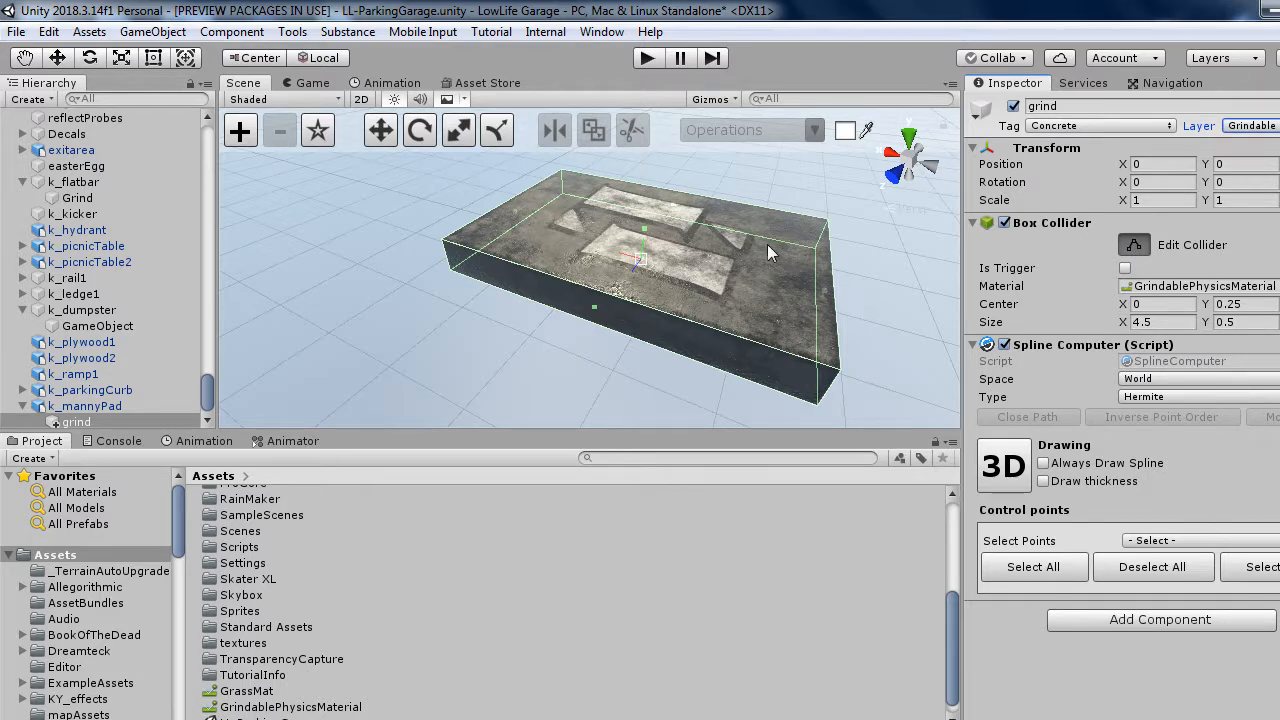
pyautogui.moveTo(769, 252); pyautogui.dragTo(537, 233, button='right')
pyautogui.press('w')
pyautogui.moveTo(667, 249); pyautogui.dragTo(467, 270)
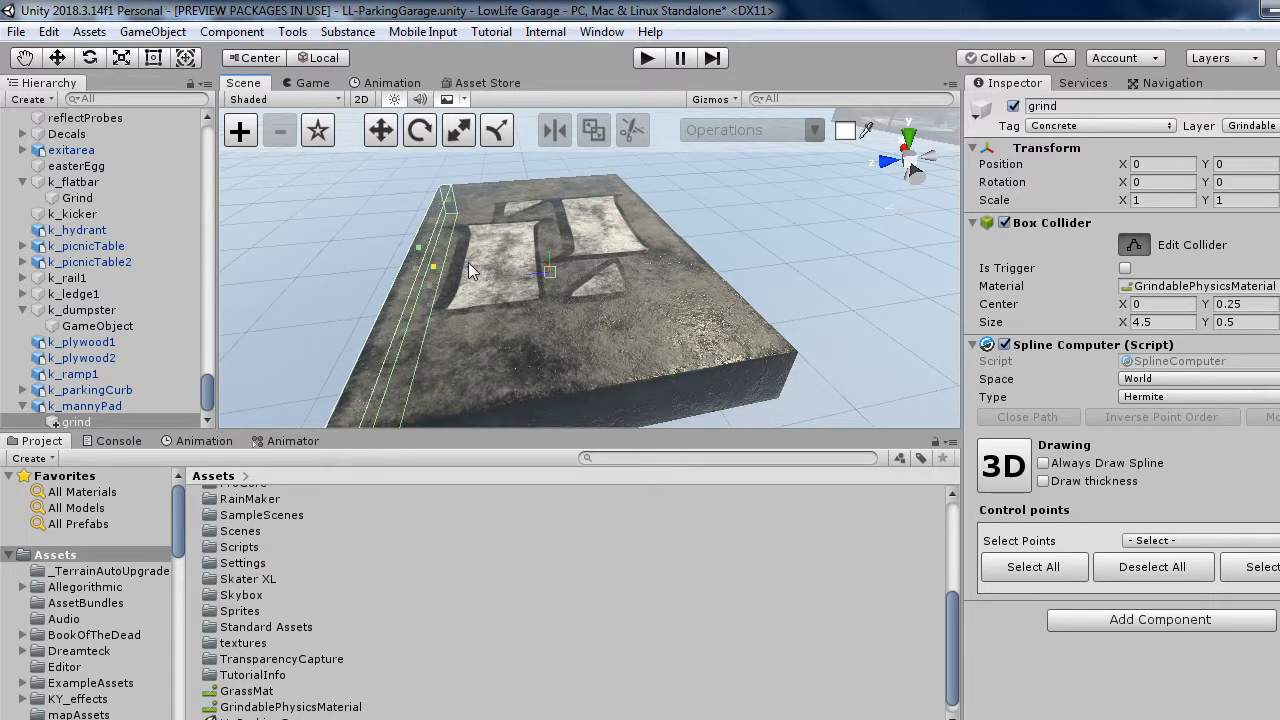
pyautogui.moveTo(467, 270); pyautogui.dragTo(690, 272, button='right')
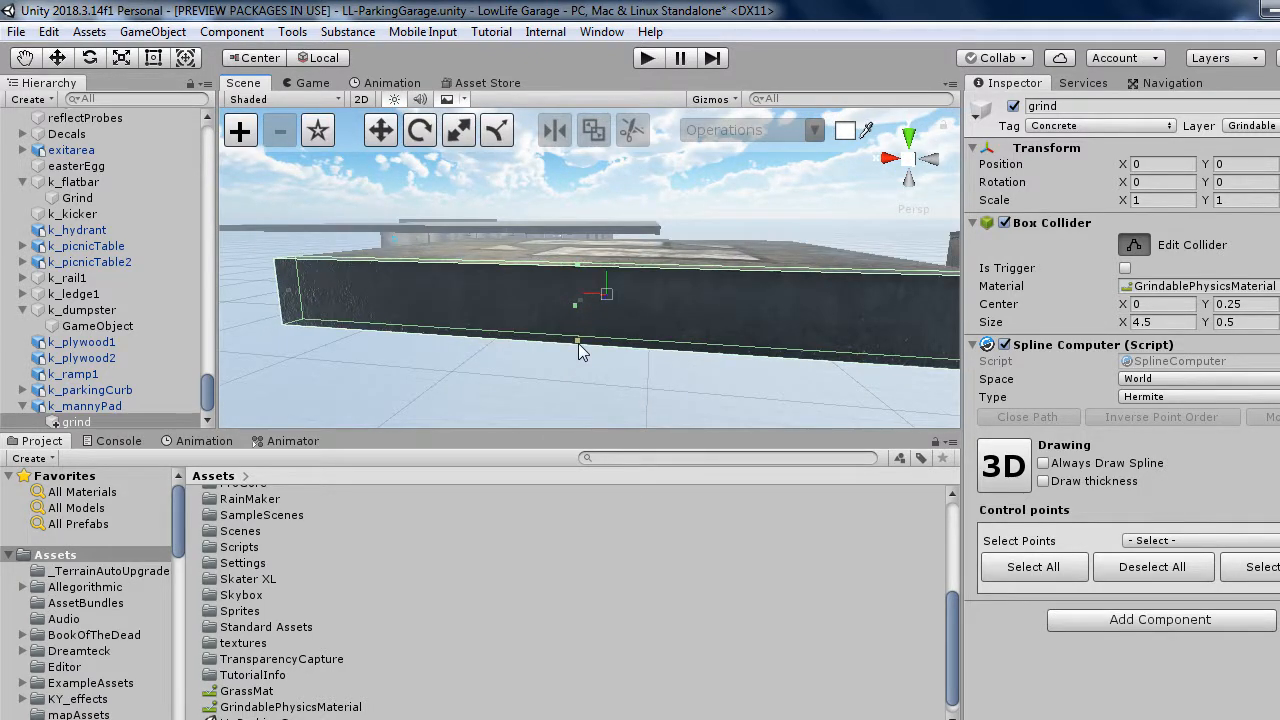
pyautogui.moveTo(578, 342); pyautogui.dragTo(580, 294)
pyautogui.moveTo(580, 294); pyautogui.dragTo(654, 496, button='right')
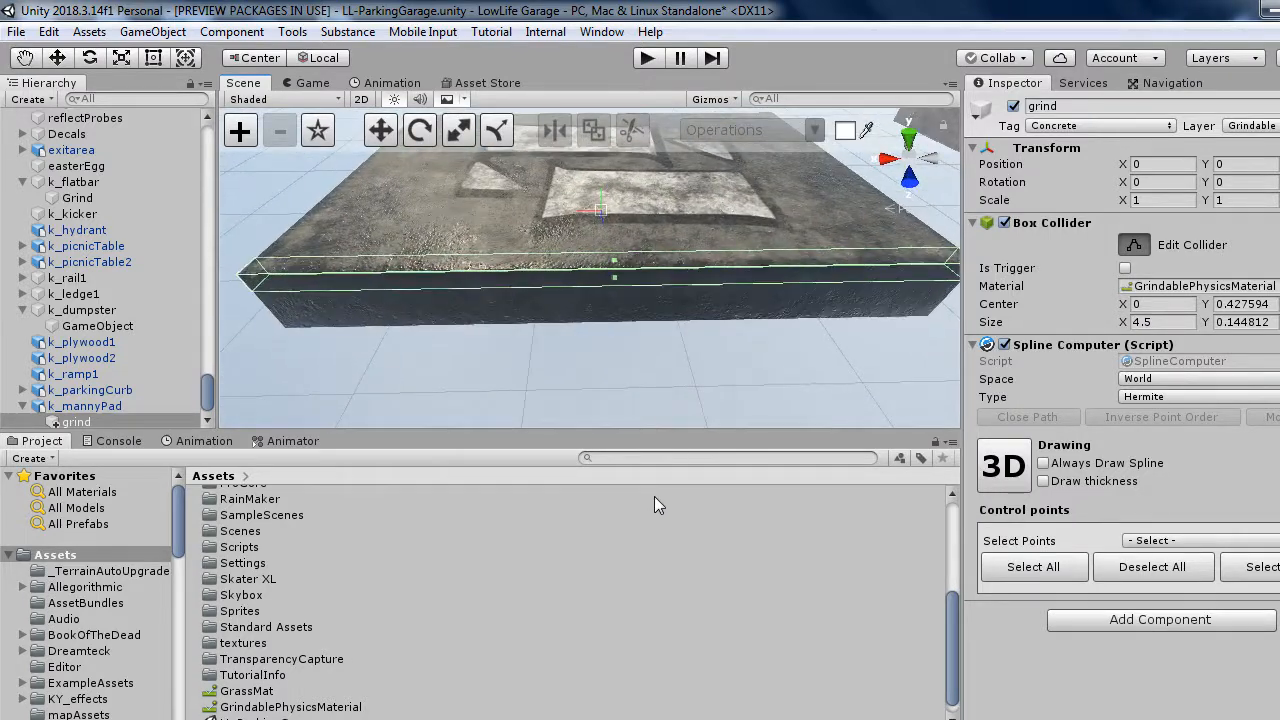
# Enter spline point creation mode and review the place methods, keeping Surface selected.
pyautogui.click(237, 136)
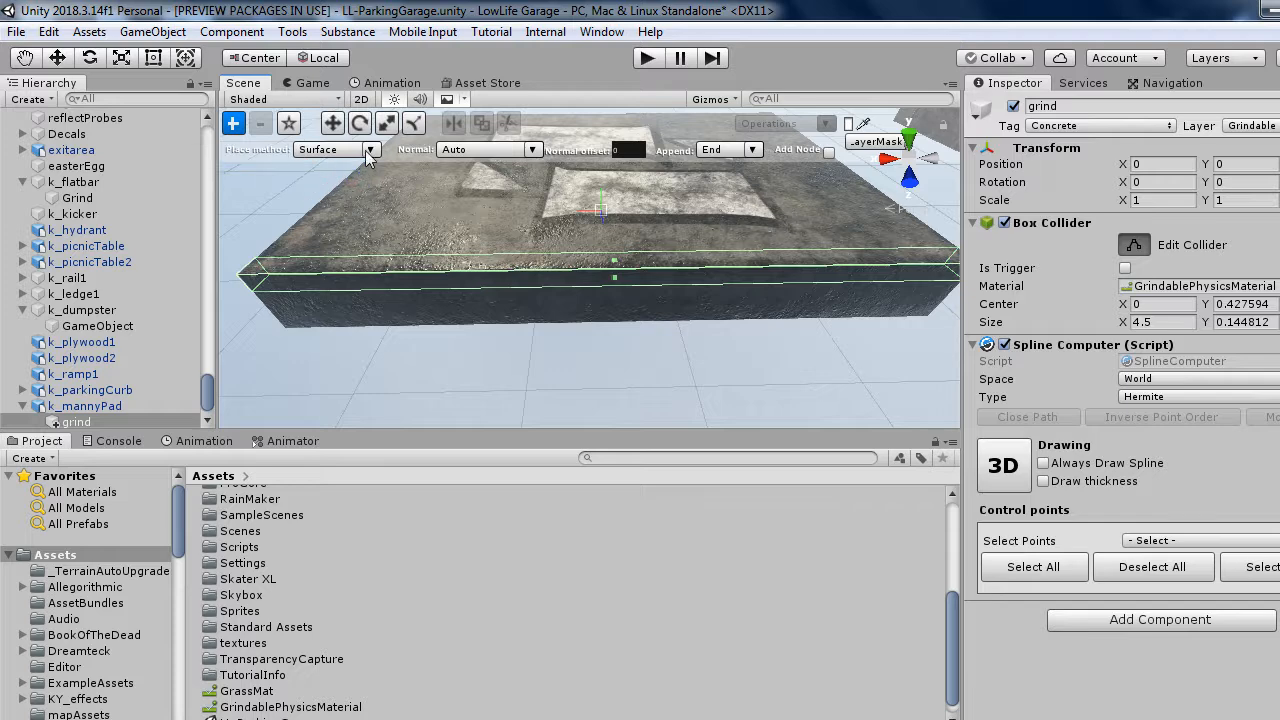
pyautogui.press('Escape')
pyautogui.click(250, 136)
pyautogui.keyDown('alt'); pyautogui.moveTo(307, 157); pyautogui.dragTo(297, 217); pyautogui.keyUp('alt')
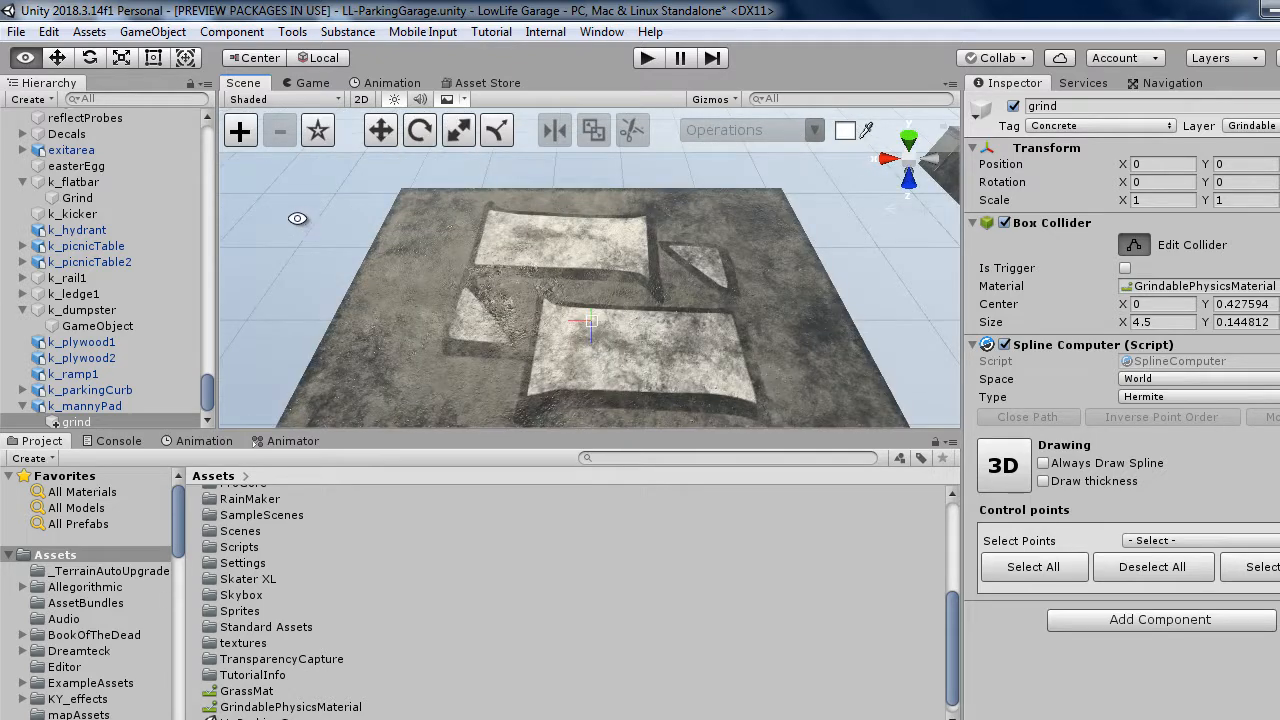
pyautogui.click(236, 131)
pyautogui.click(301, 154)
pyautogui.click(236, 129)
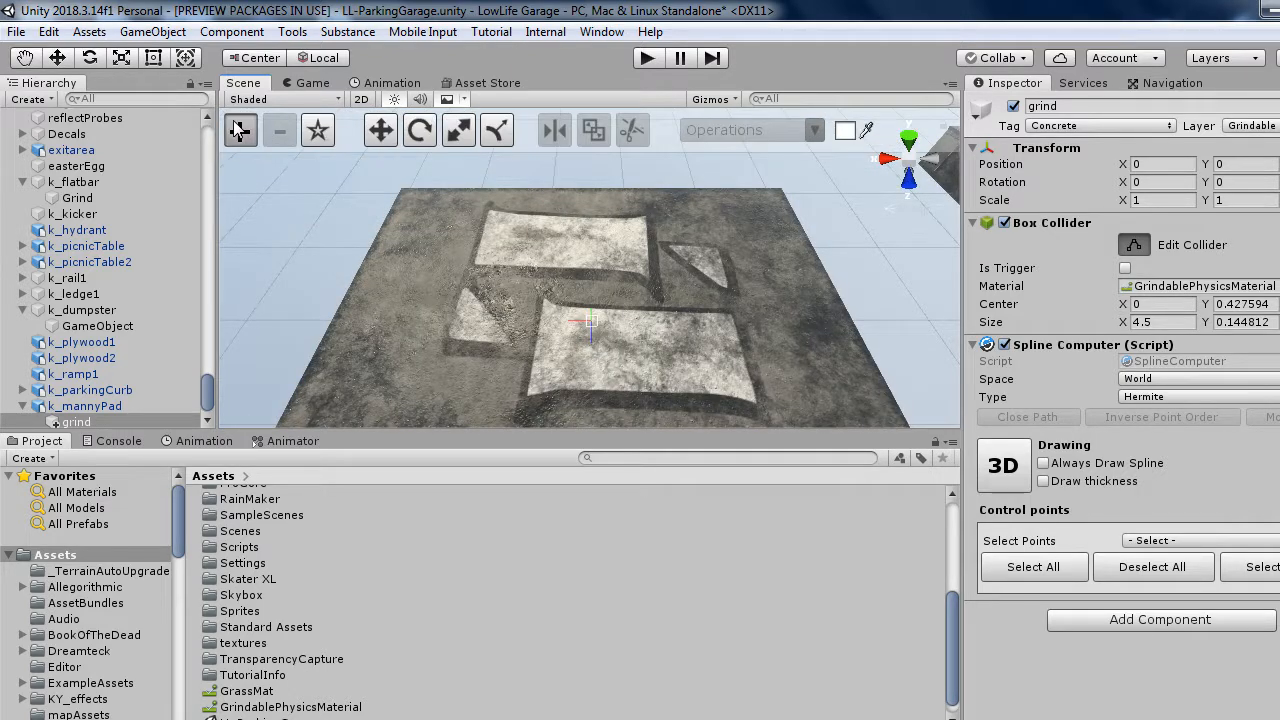
pyautogui.click(371, 147)
pyautogui.click(239, 131)
pyautogui.click(340, 150)
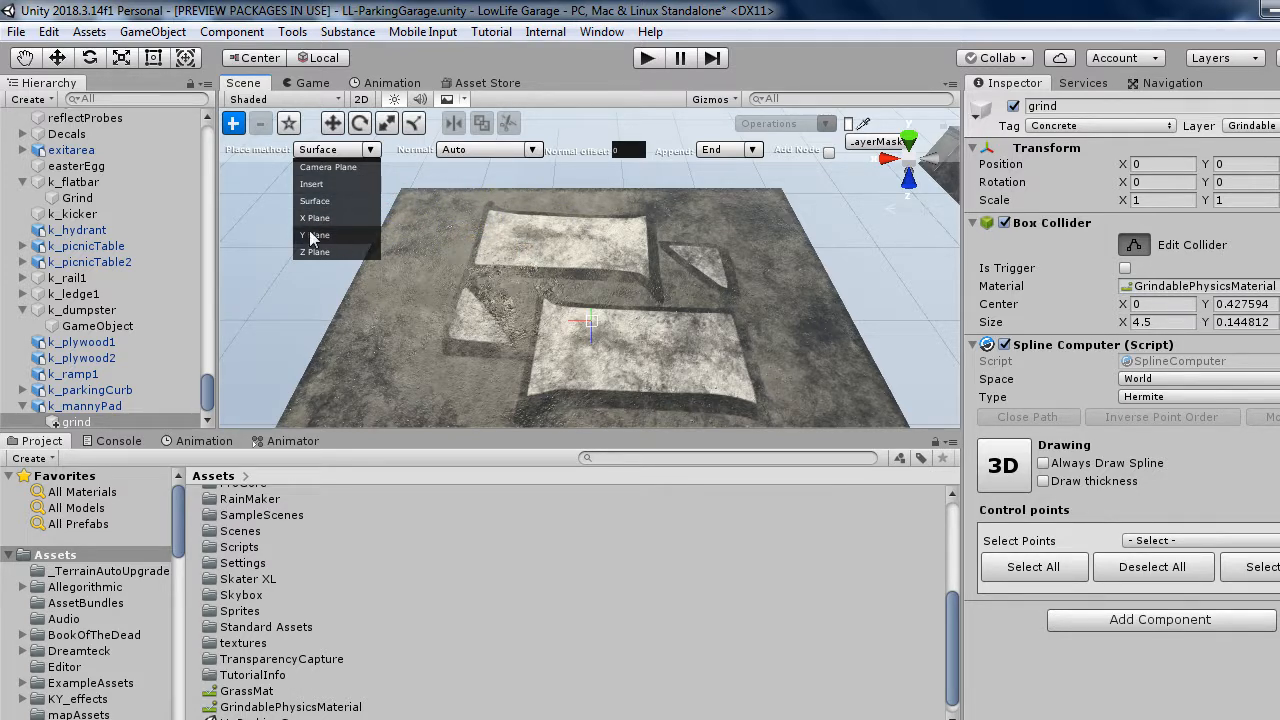
pyautogui.click(337, 150)
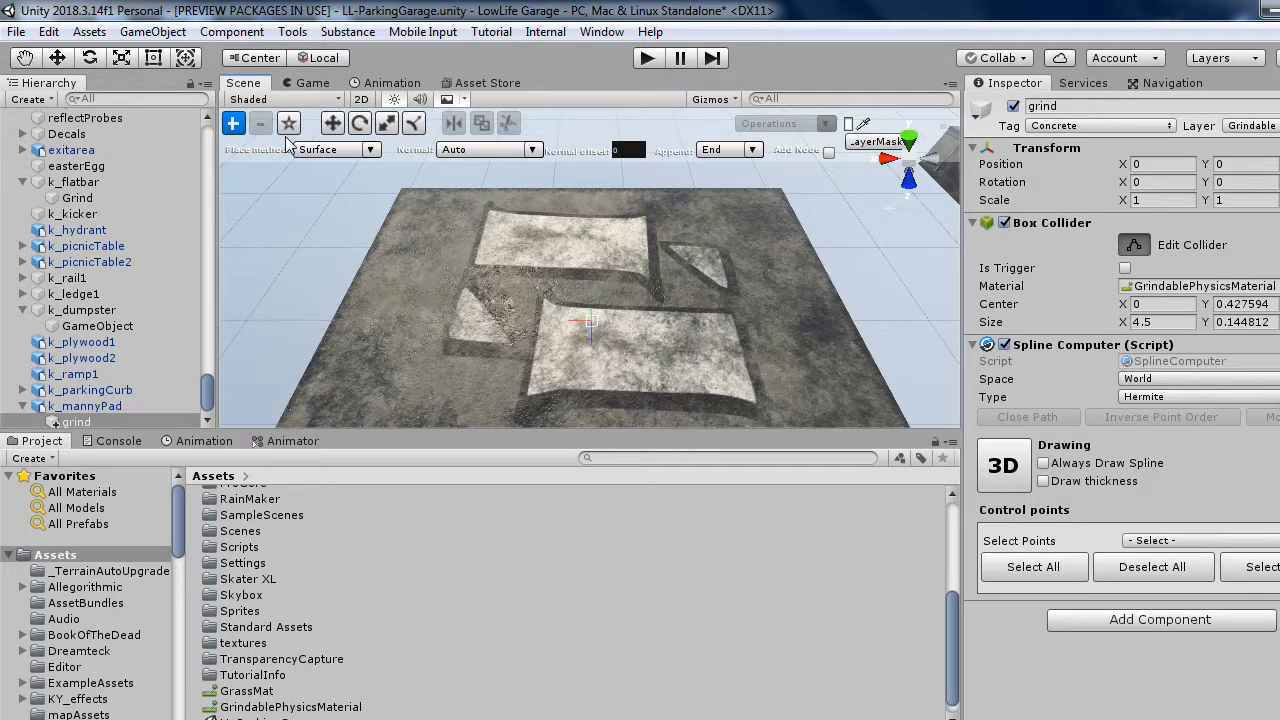
# Place spline points along the collider strip from one corner of the pad to the other, and leave point creation mode.
pyautogui.moveTo(438, 218); pyautogui.dragTo(453, 258, button='right')
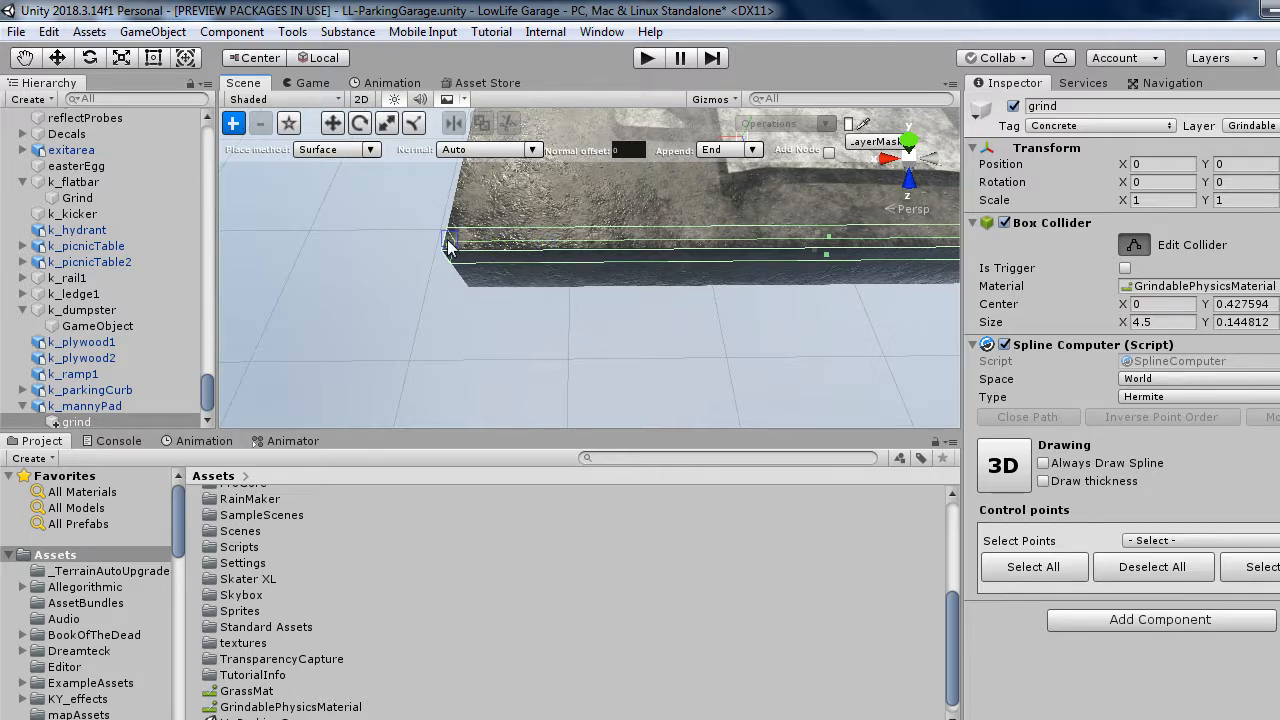
pyautogui.moveTo(515, 245); pyautogui.dragTo(488, 258, button='right')
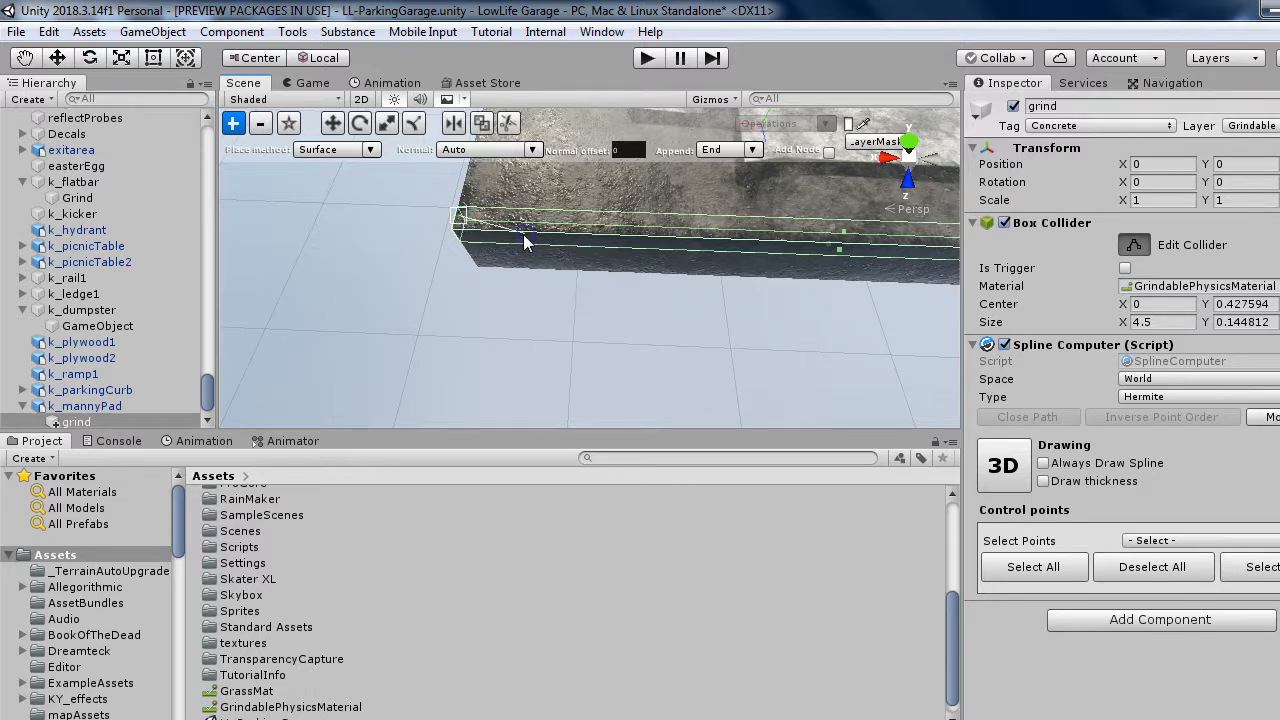
pyautogui.moveTo(578, 236)
pyautogui.mouseDown(button='right')
pyautogui.moveTo(589, 234)
pyautogui.moveTo(555, 245)
pyautogui.mouseUp(button='right')
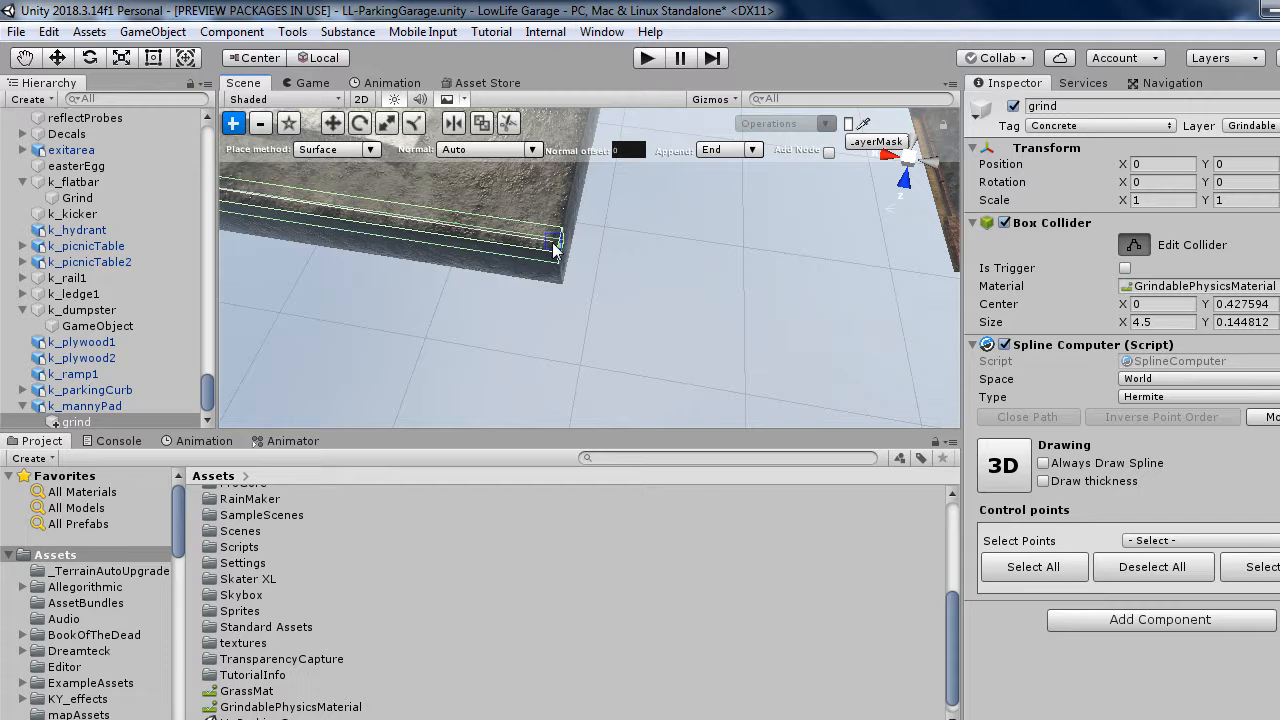
pyautogui.click(554, 244)
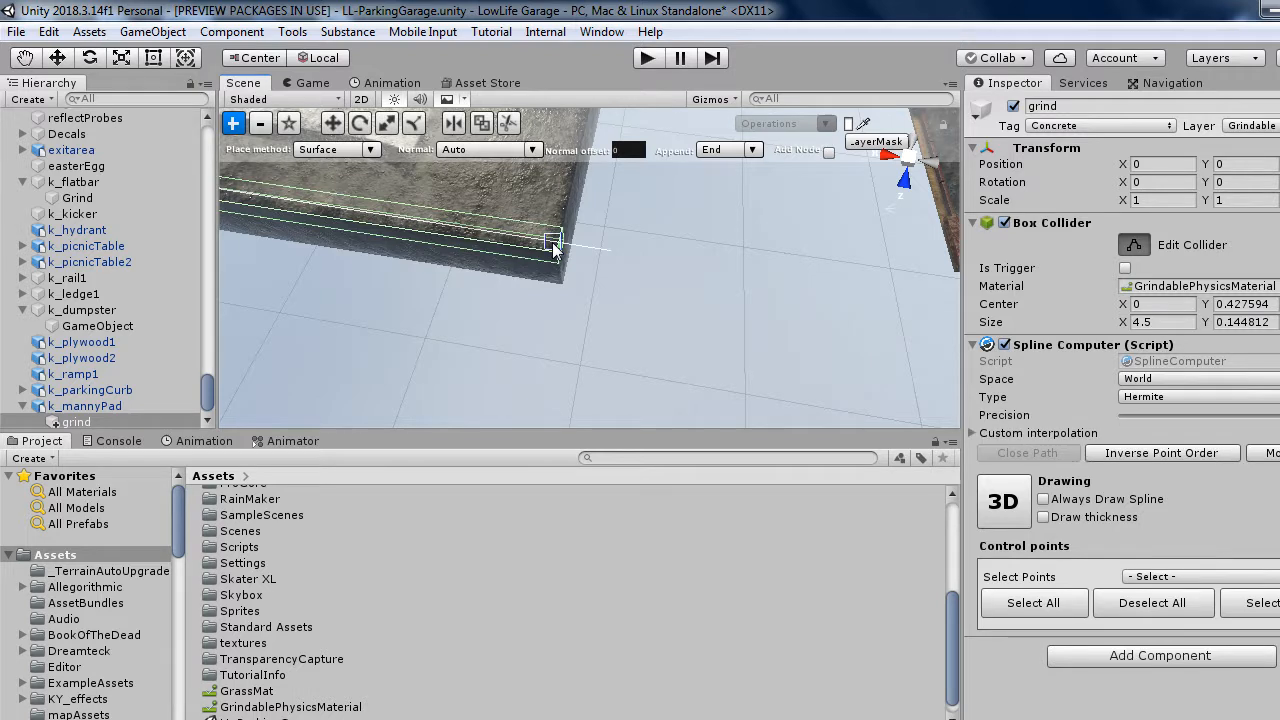
pyautogui.click(232, 124)
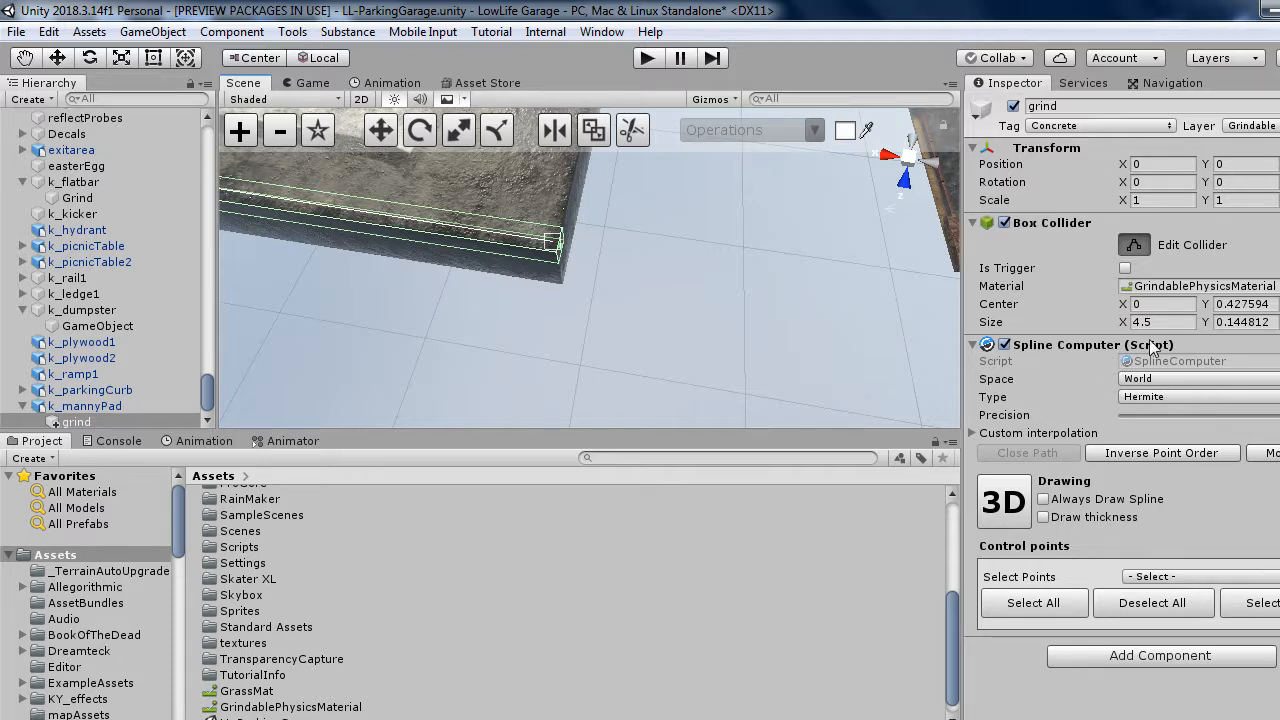
# Set the Spline Computer's type to Linear and its space to Local.
pyautogui.click(1167, 399)
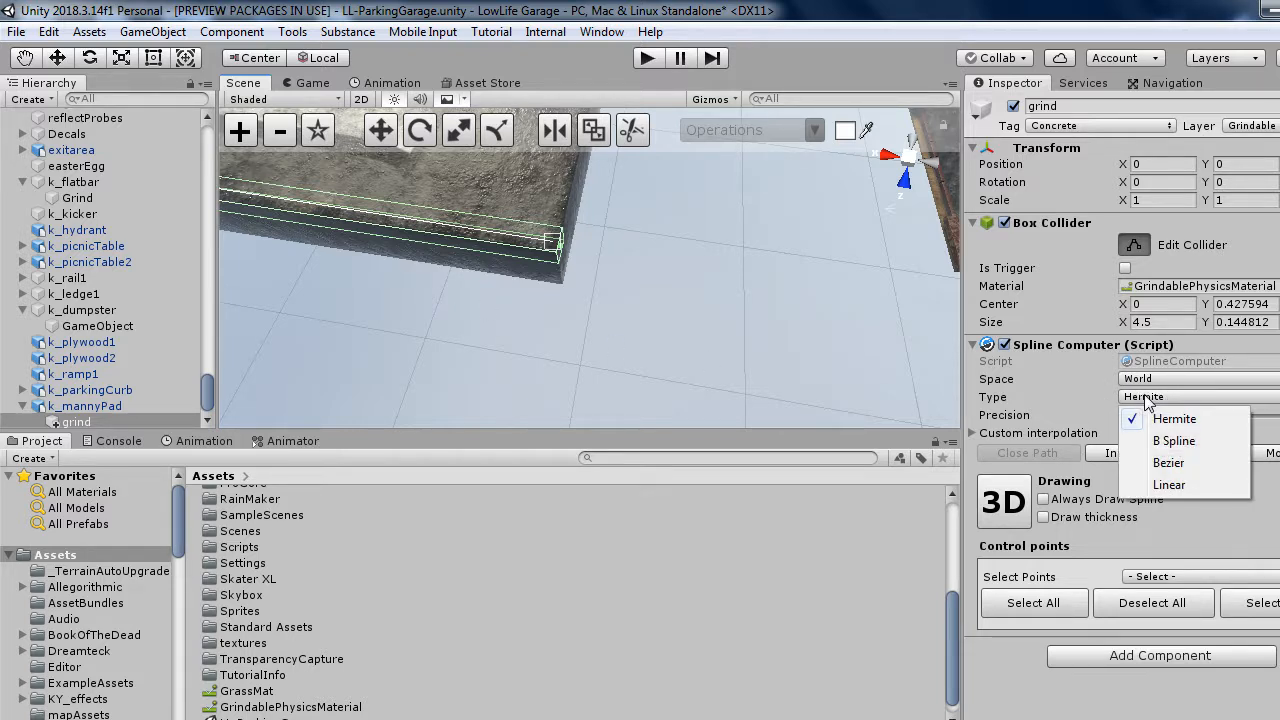
pyautogui.click(1168, 487)
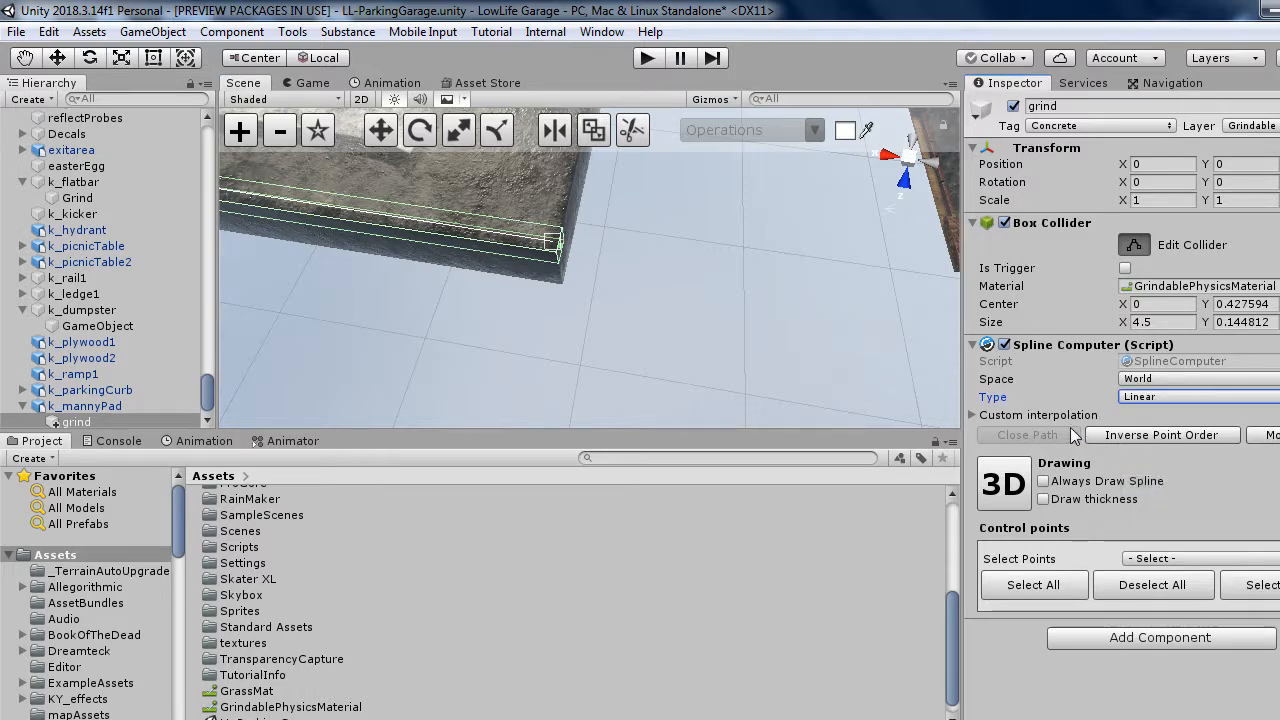
pyautogui.keyDown('alt'); pyautogui.moveTo(710, 299); pyautogui.dragTo(718, 137); pyautogui.keyUp('alt')
pyautogui.moveTo(718, 137); pyautogui.dragTo(833, 218, button='right')
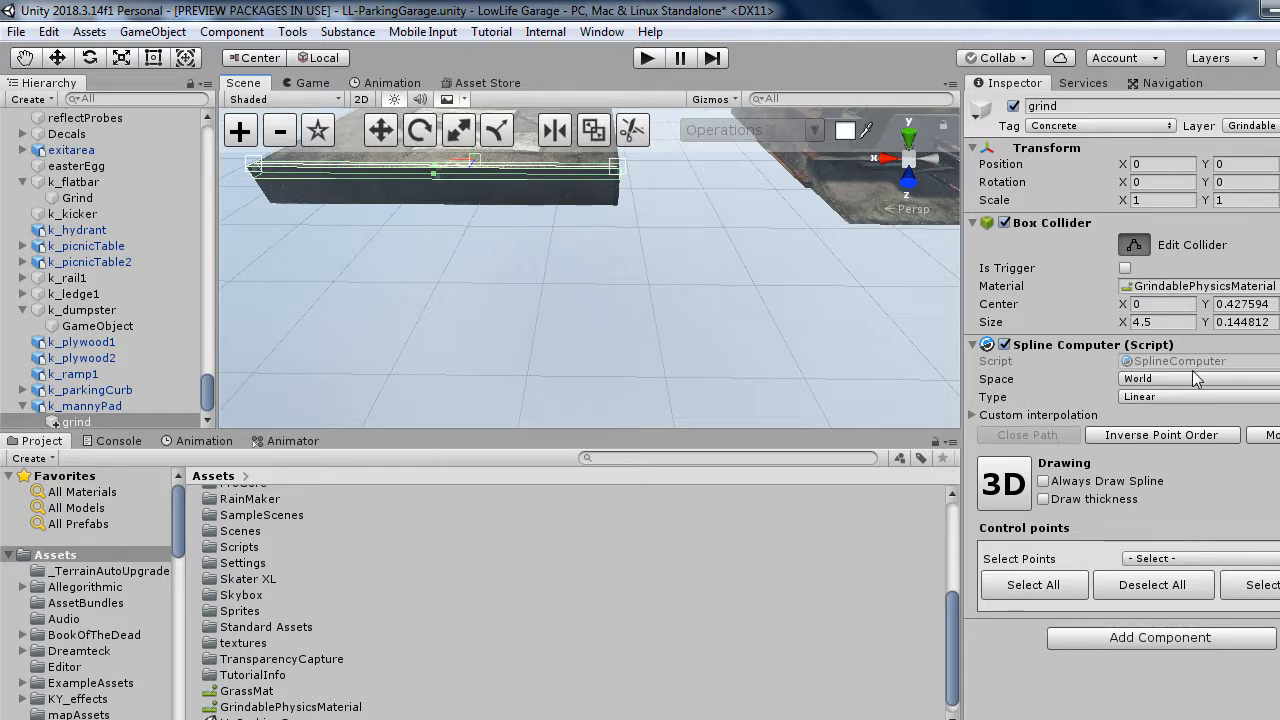
pyautogui.click(1136, 385)
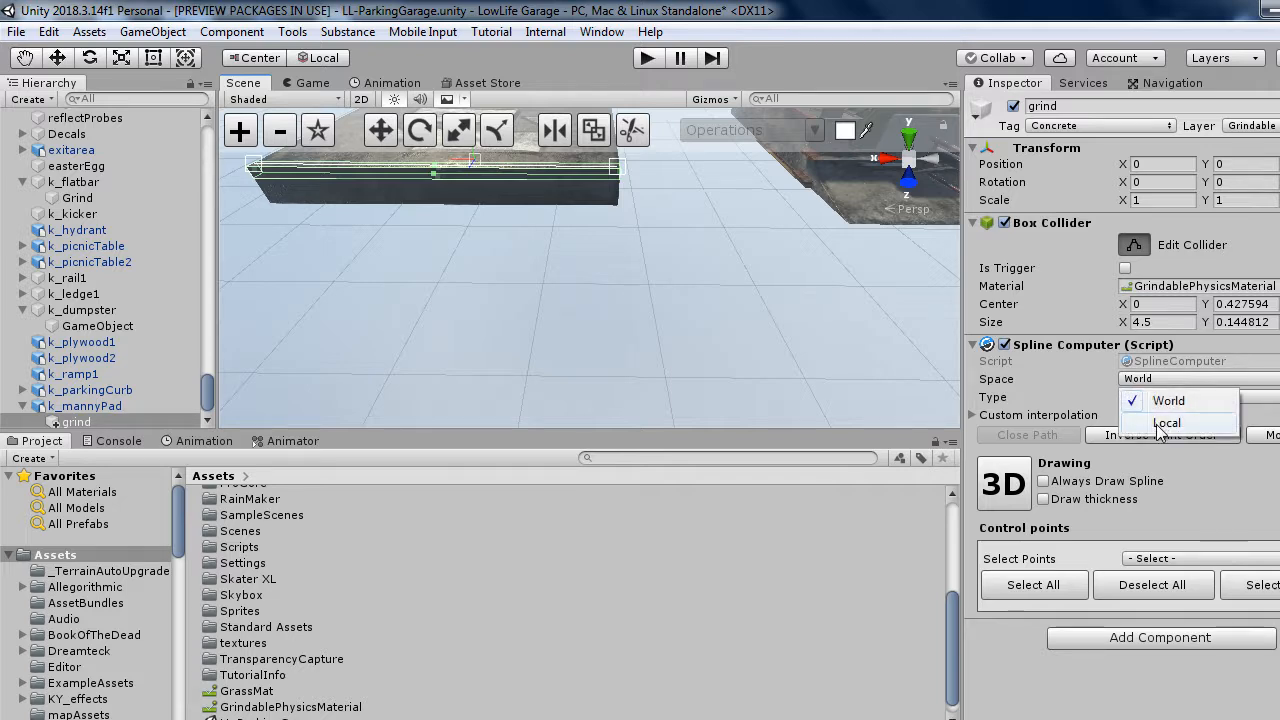
pyautogui.click(1160, 425)
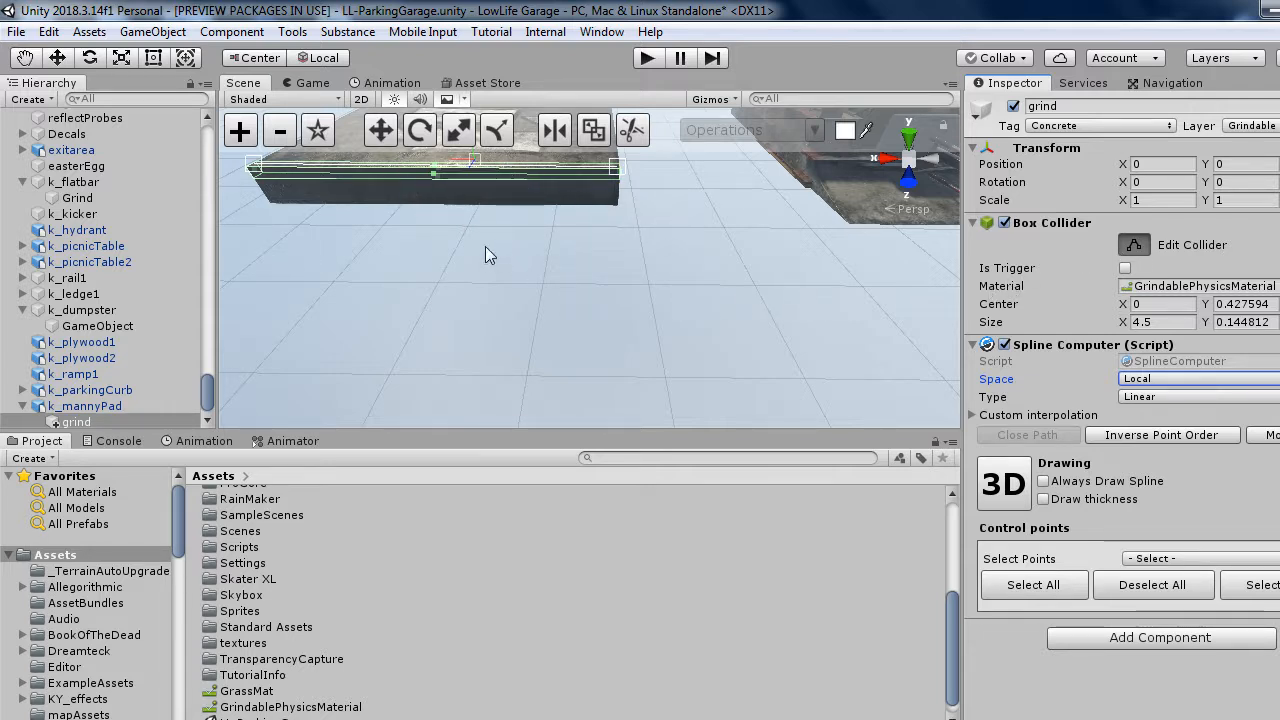
# Duplicate the grind object under k_mannyPad.
pyautogui.moveTo(485, 246); pyautogui.dragTo(510, 170, button='right')
pyautogui.press('w')
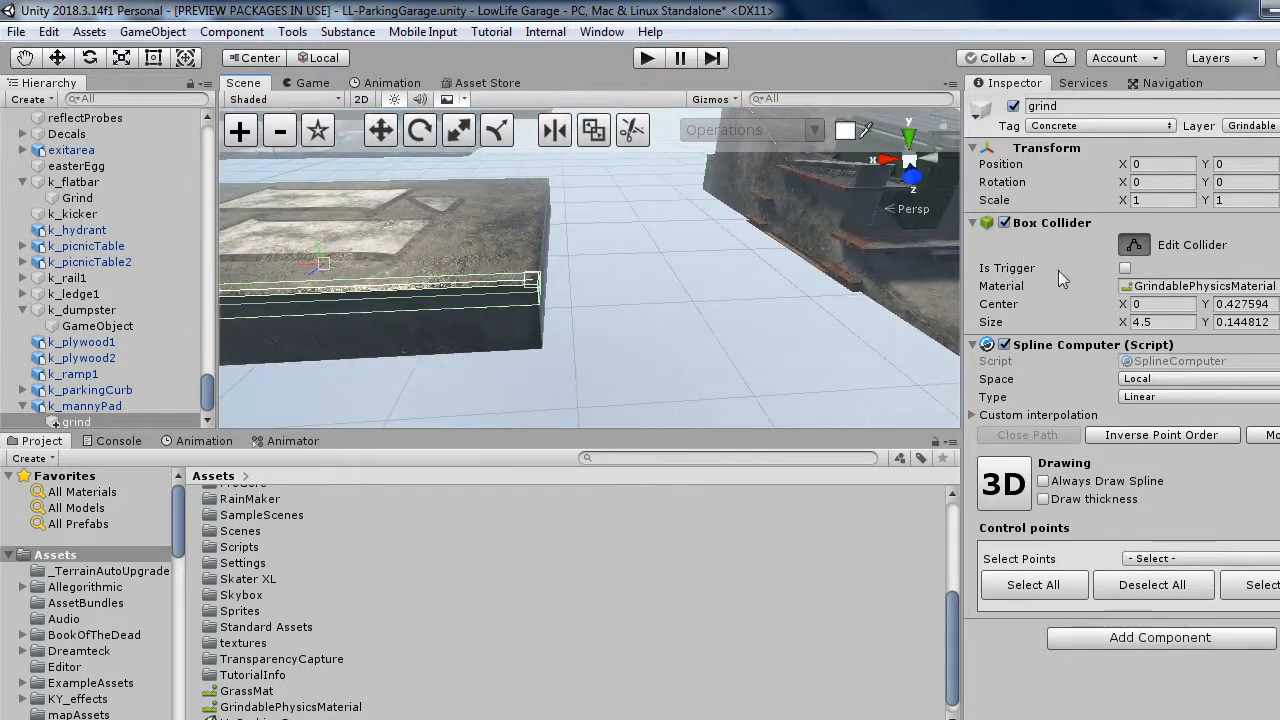
pyautogui.press('f')
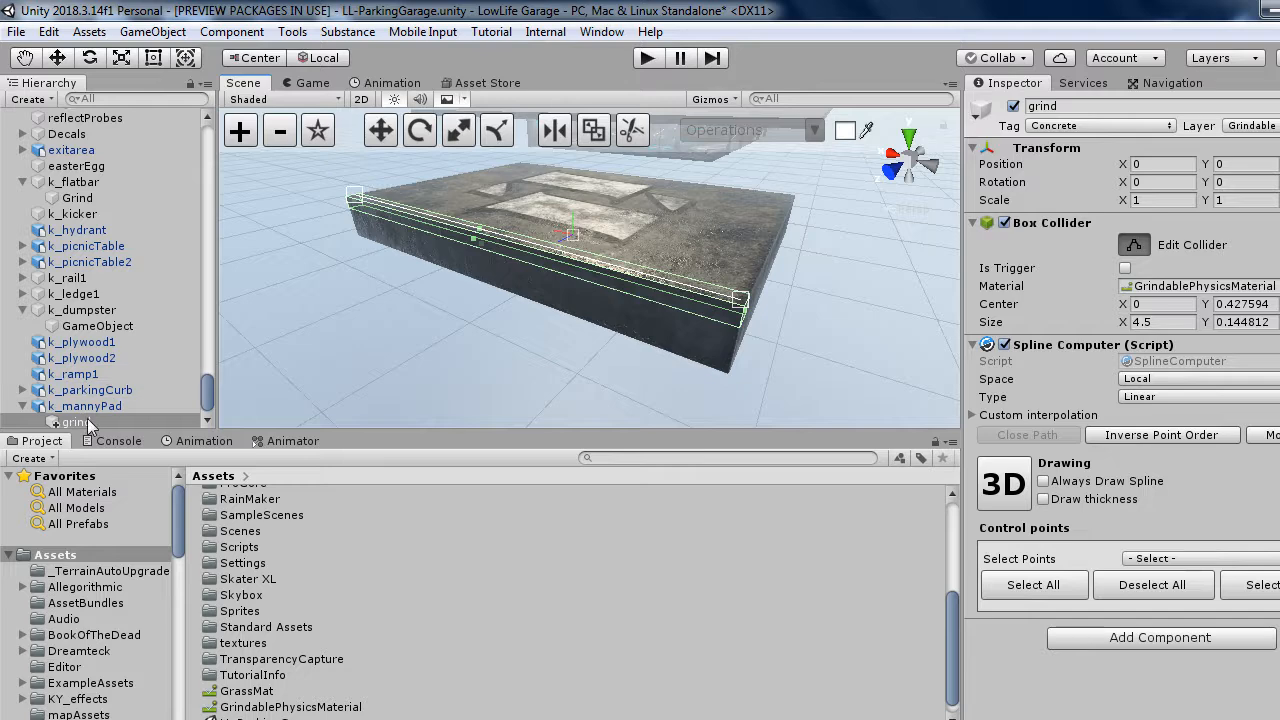
pyautogui.click(90, 423)
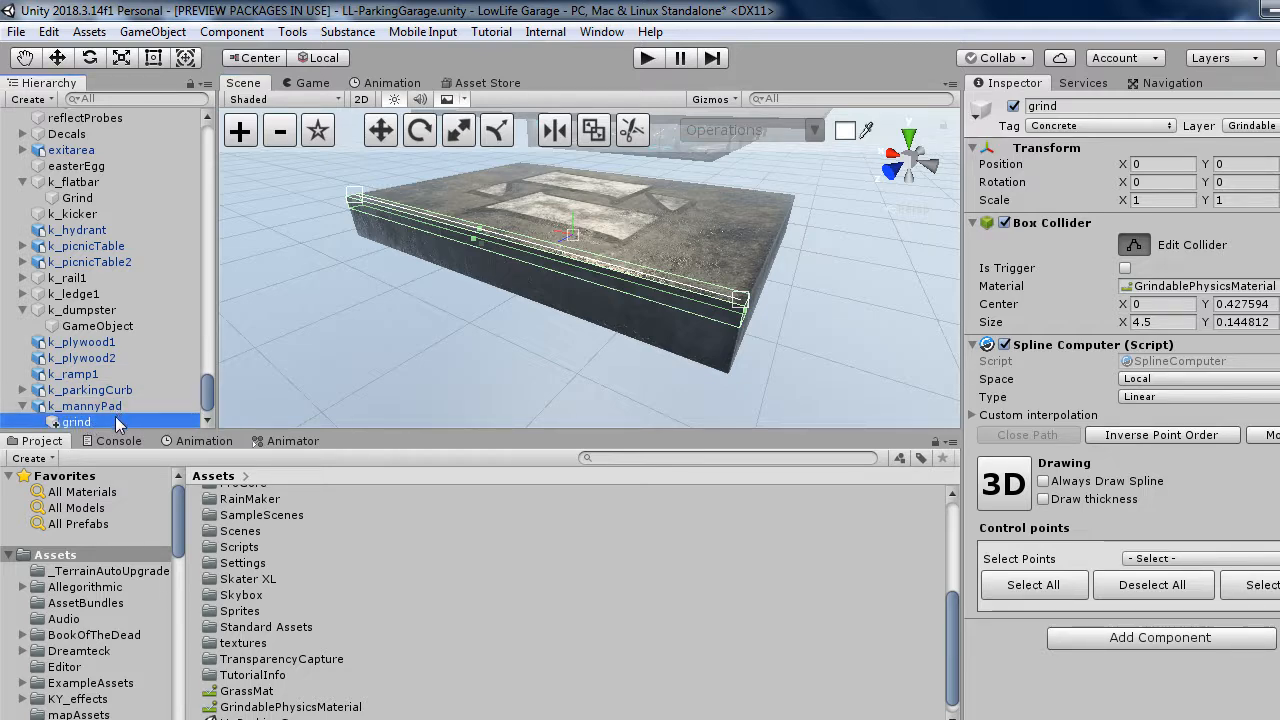
pyautogui.rightClick(118, 418)
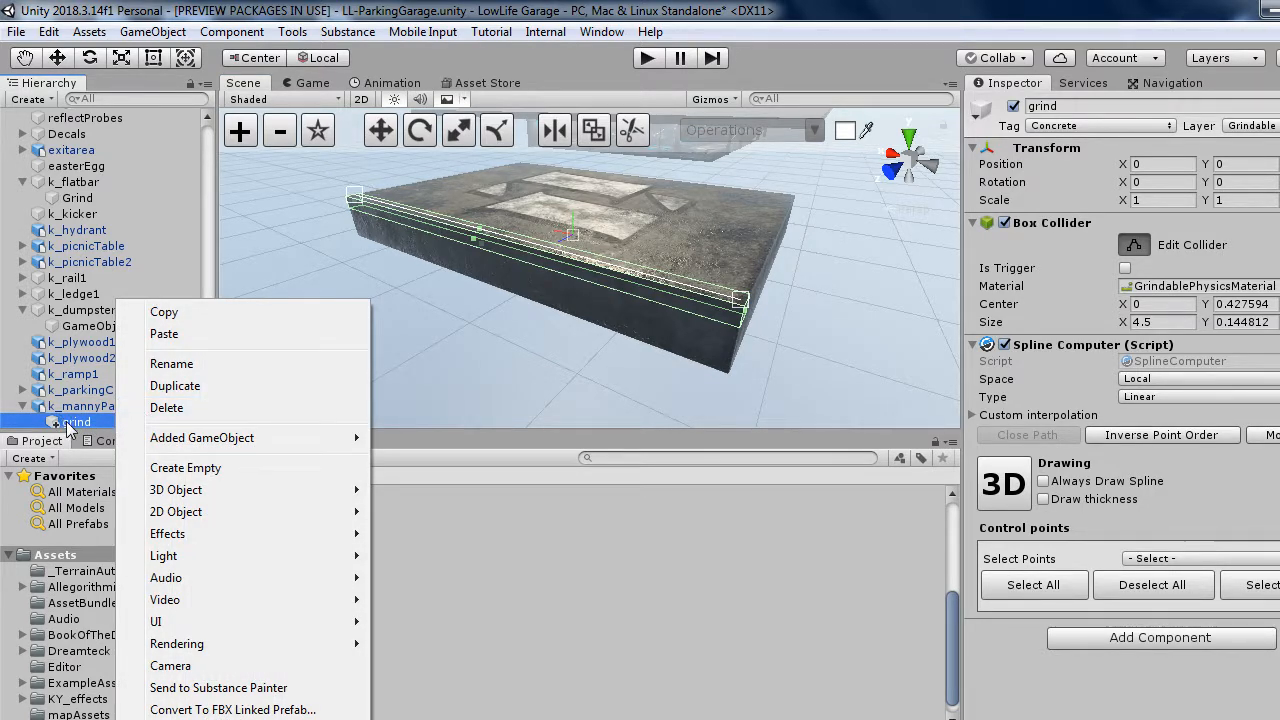
pyautogui.click(197, 390)
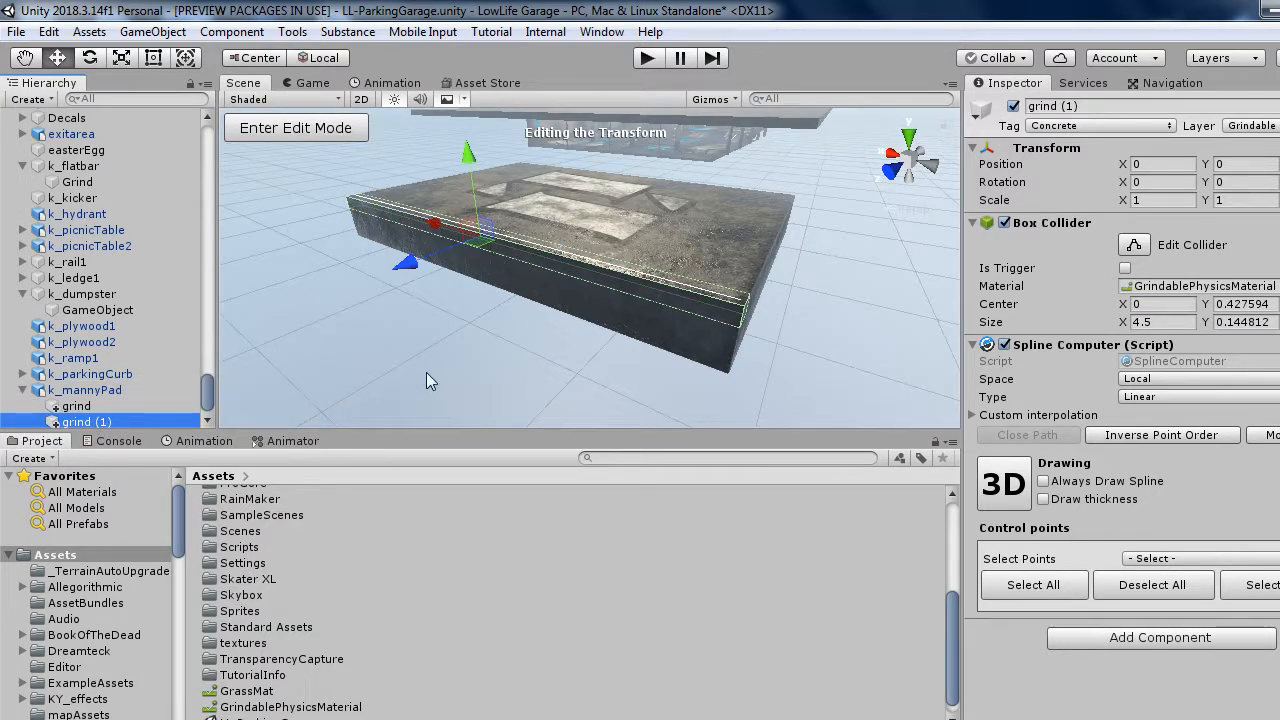
# Move grind (1) across the pad to the opposite long edge.
pyautogui.keyDown('alt'); pyautogui.moveTo(585, 297); pyautogui.dragTo(652, 231); pyautogui.keyUp('alt')
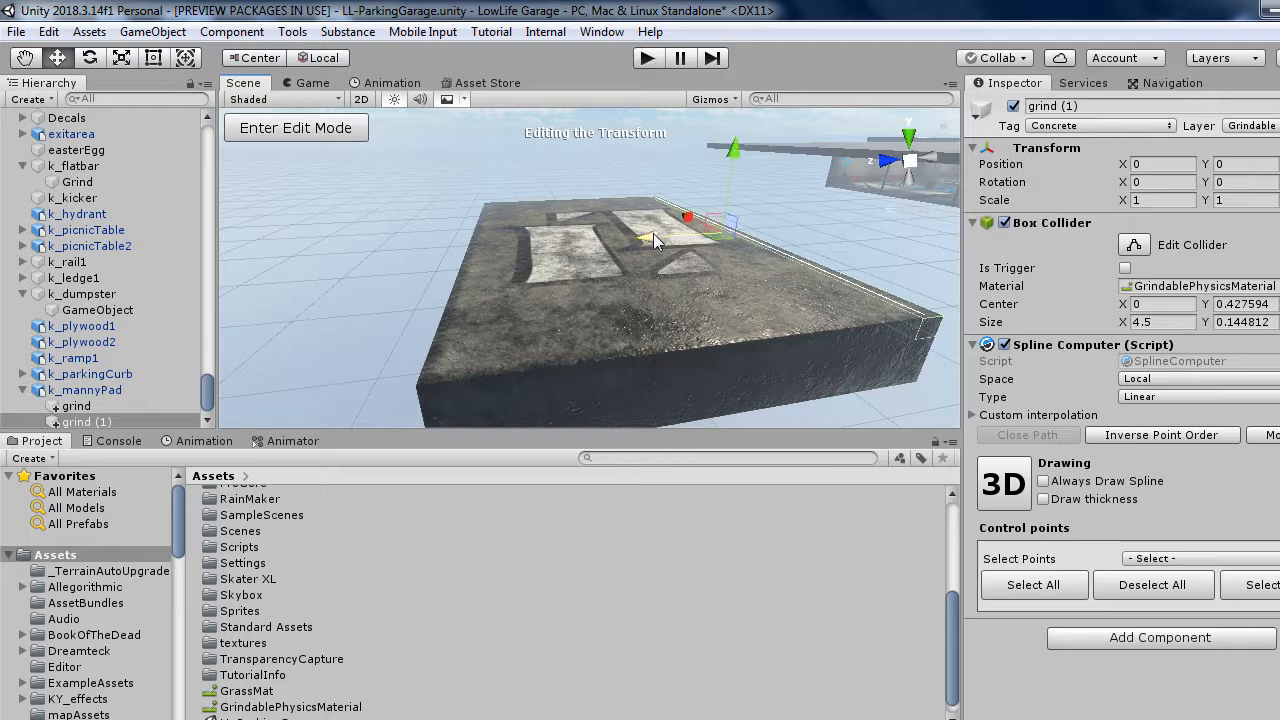
pyautogui.keyDown('alt'); pyautogui.moveTo(815, 236); pyautogui.dragTo(583, 277); pyautogui.keyUp('alt')
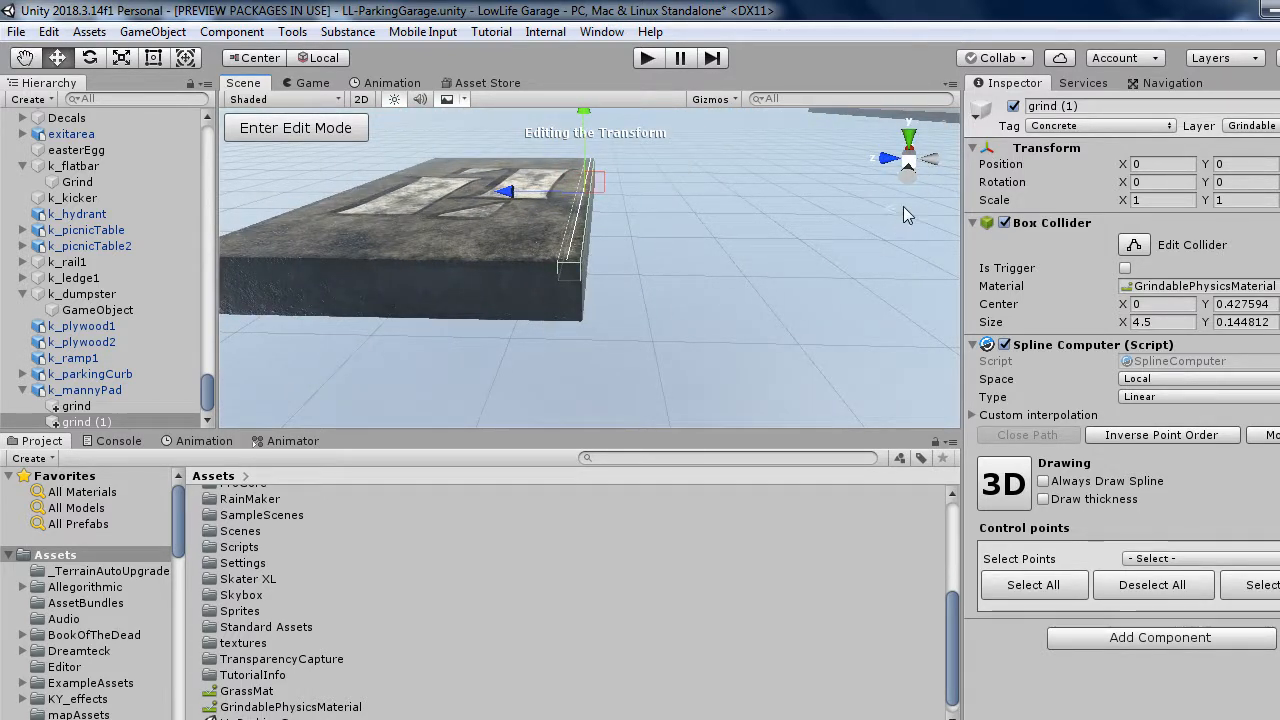
pyautogui.press('f')
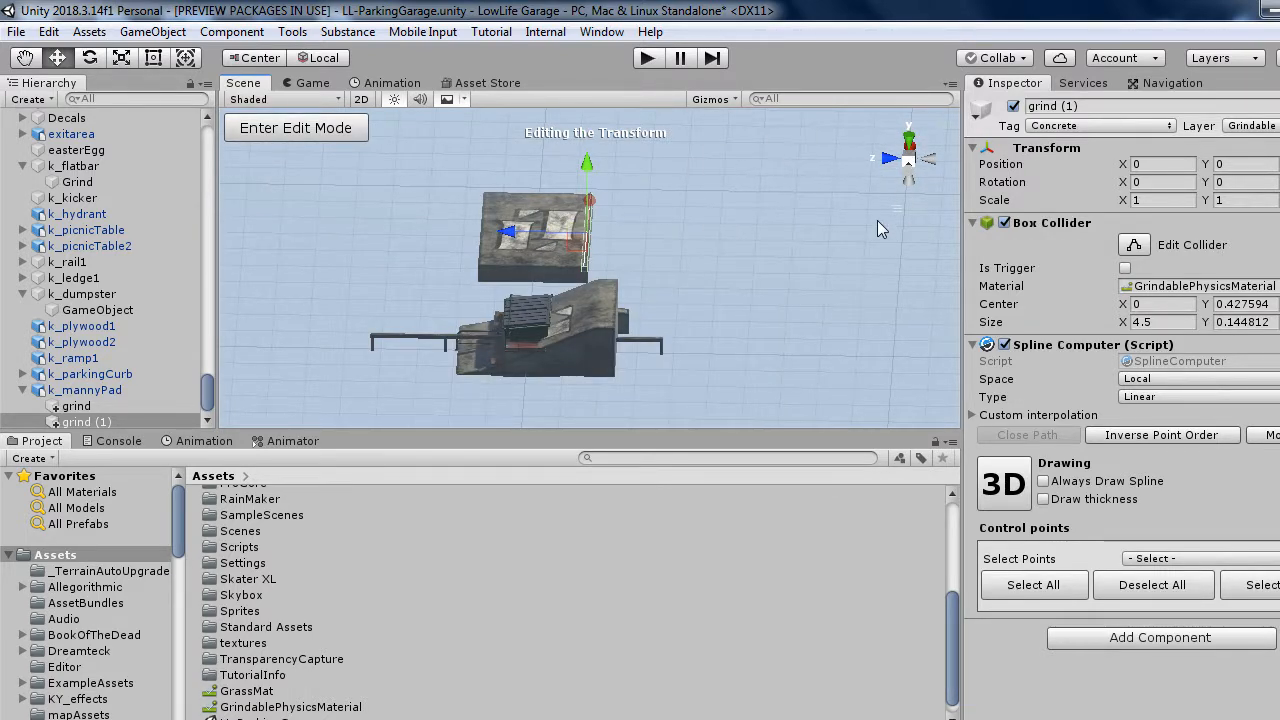
# Fine-align grind (1) along its Z axis with the pad's edge in the Right view, and check the placement in perspective.
pyautogui.click(929, 158)
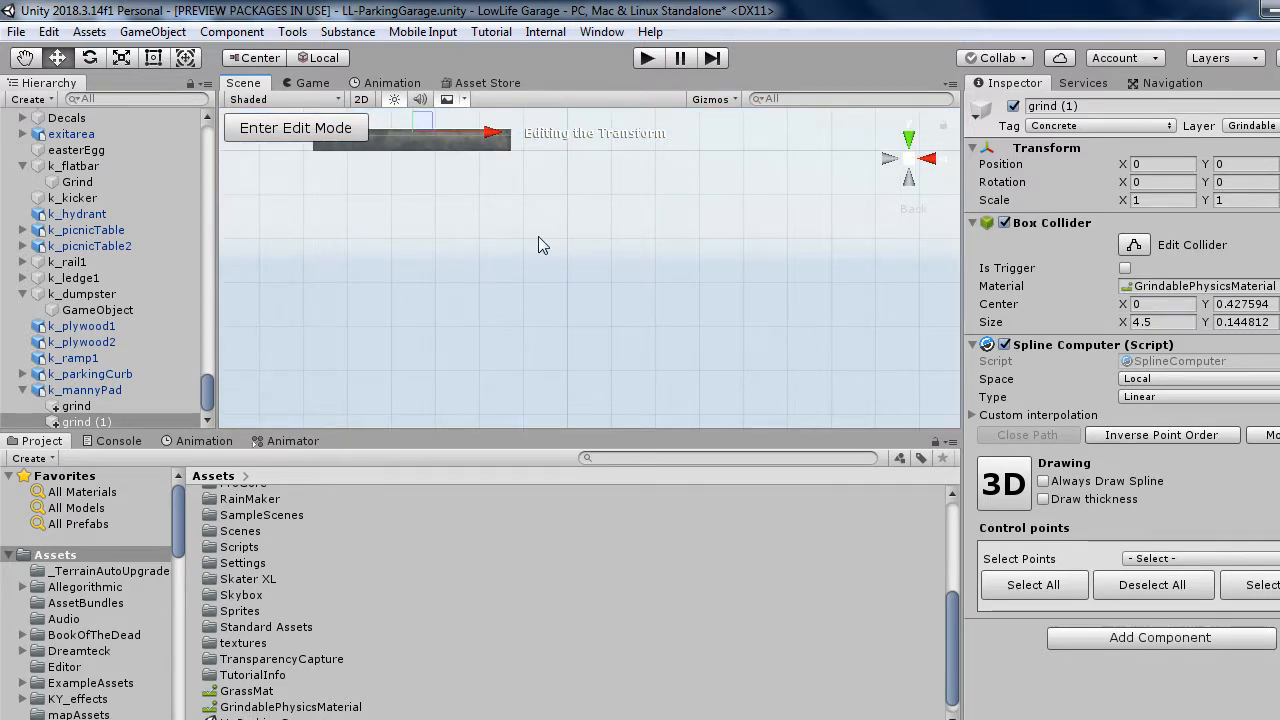
pyautogui.press('f')
pyautogui.scroll(14, 643, 316)
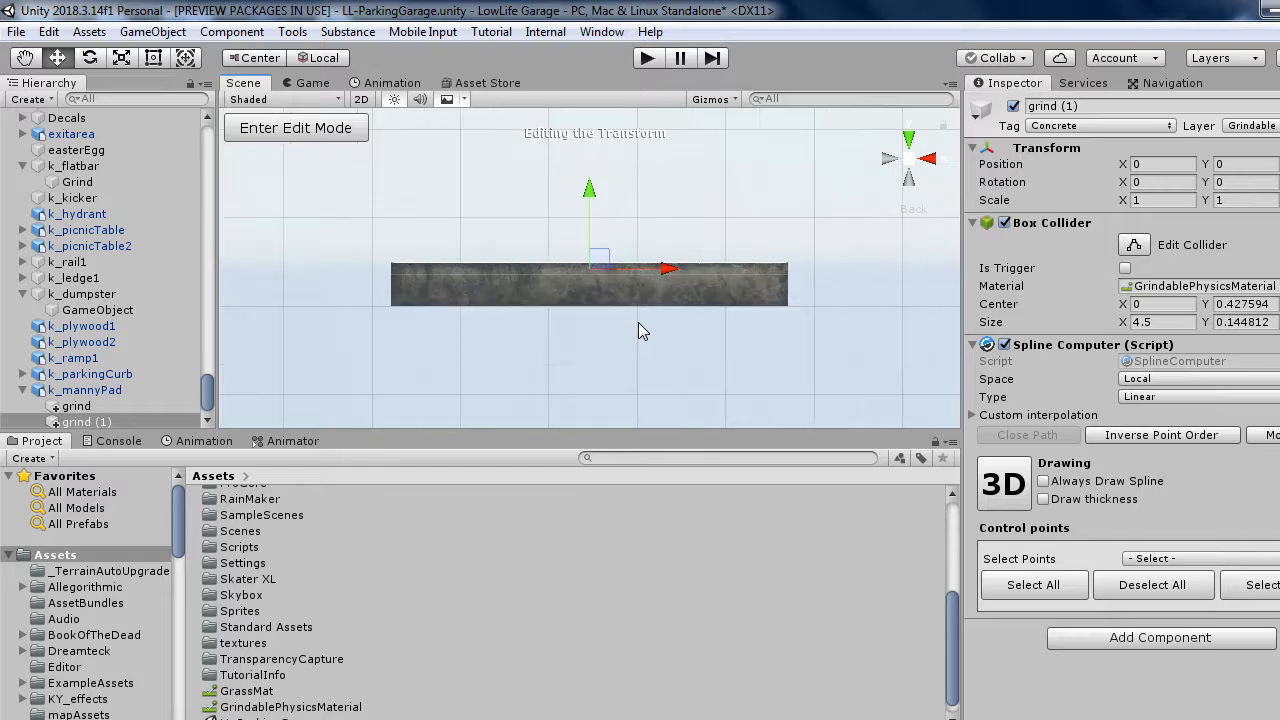
pyautogui.scroll(8, 638, 322)
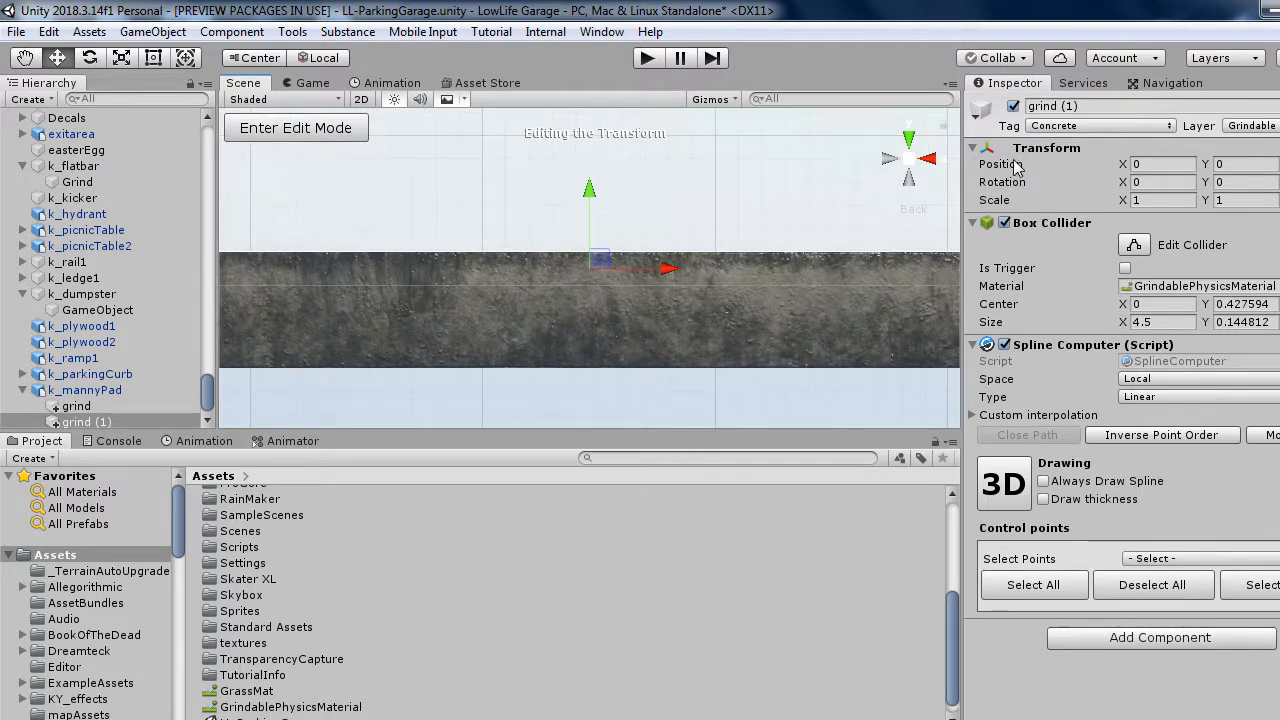
pyautogui.click(925, 160)
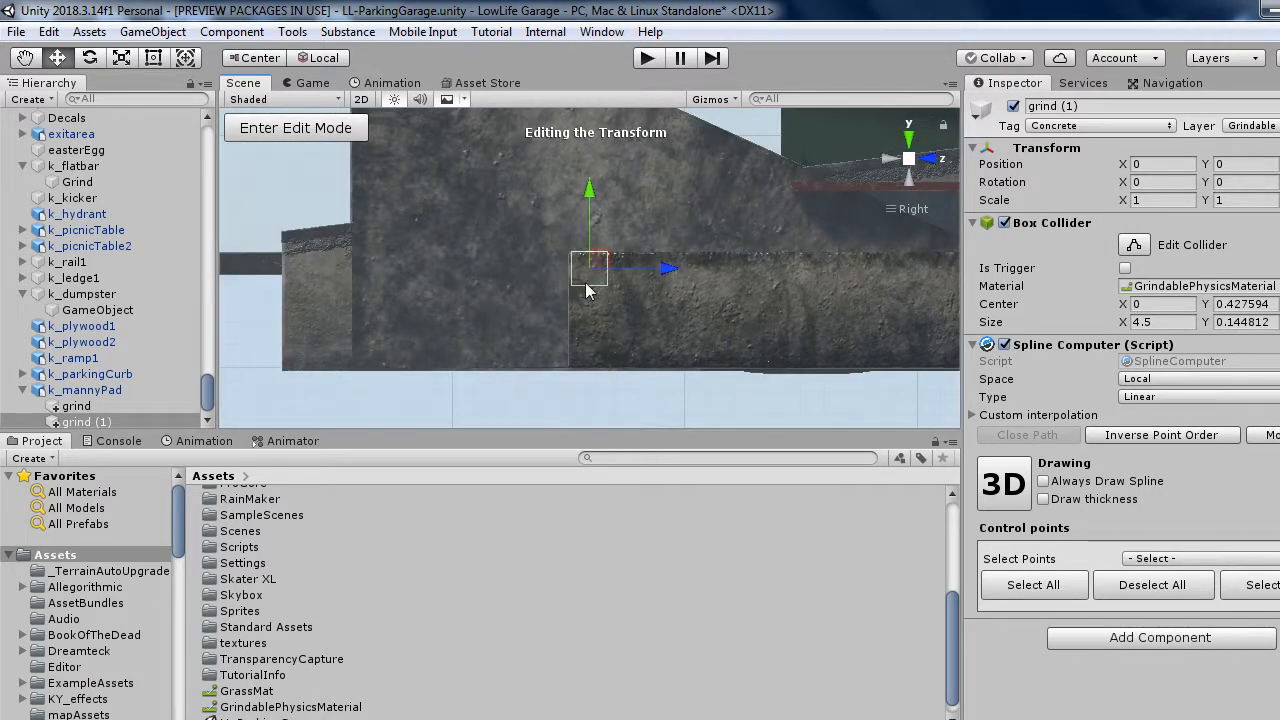
pyautogui.moveTo(662, 258); pyautogui.dragTo(661, 258)
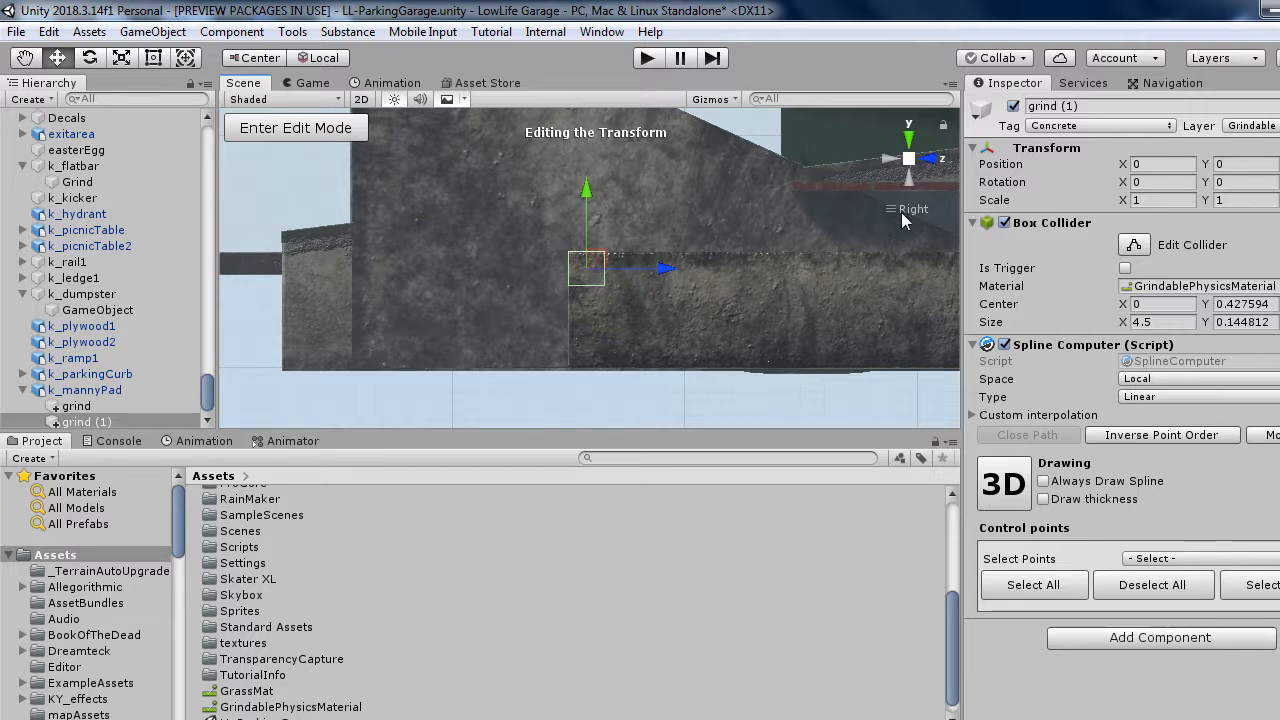
pyautogui.keyDown('alt'); pyautogui.moveTo(901, 212); pyautogui.dragTo(679, 248); pyautogui.keyUp('alt')
pyautogui.keyDown('alt'); pyautogui.moveTo(820, 222); pyautogui.dragTo(653, 424); pyautogui.keyUp('alt')
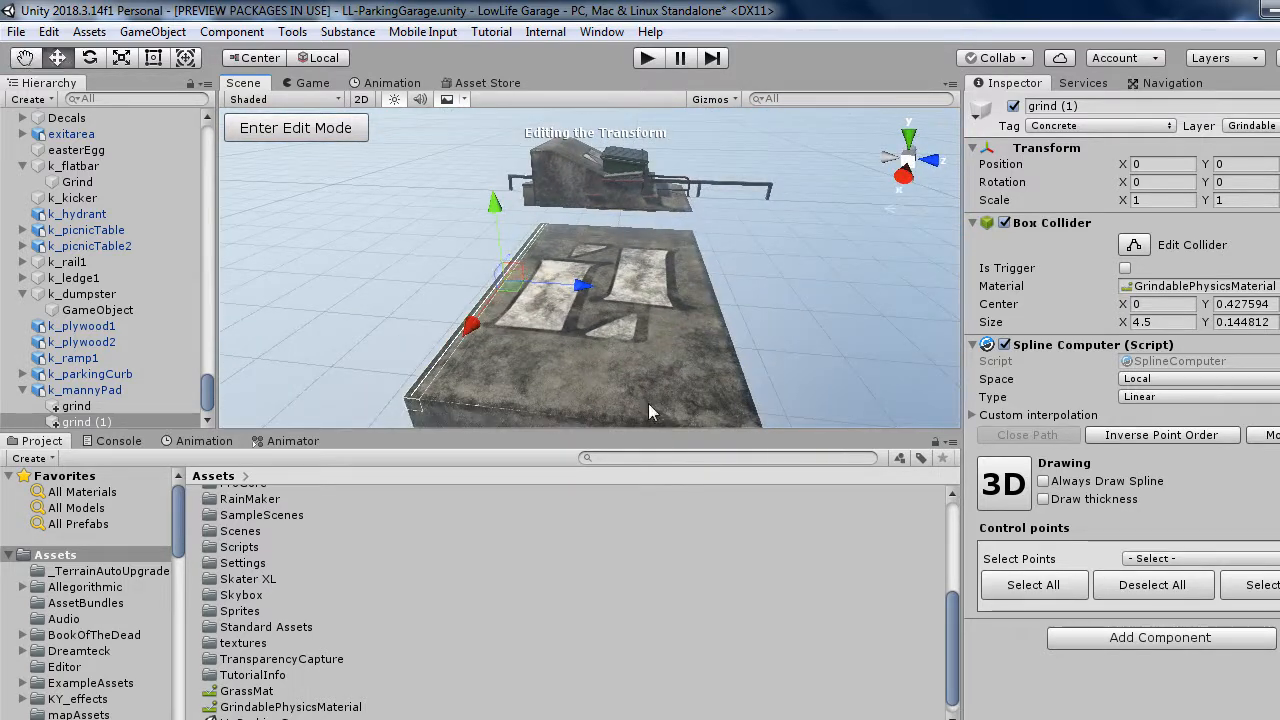
pyautogui.click(76, 406)
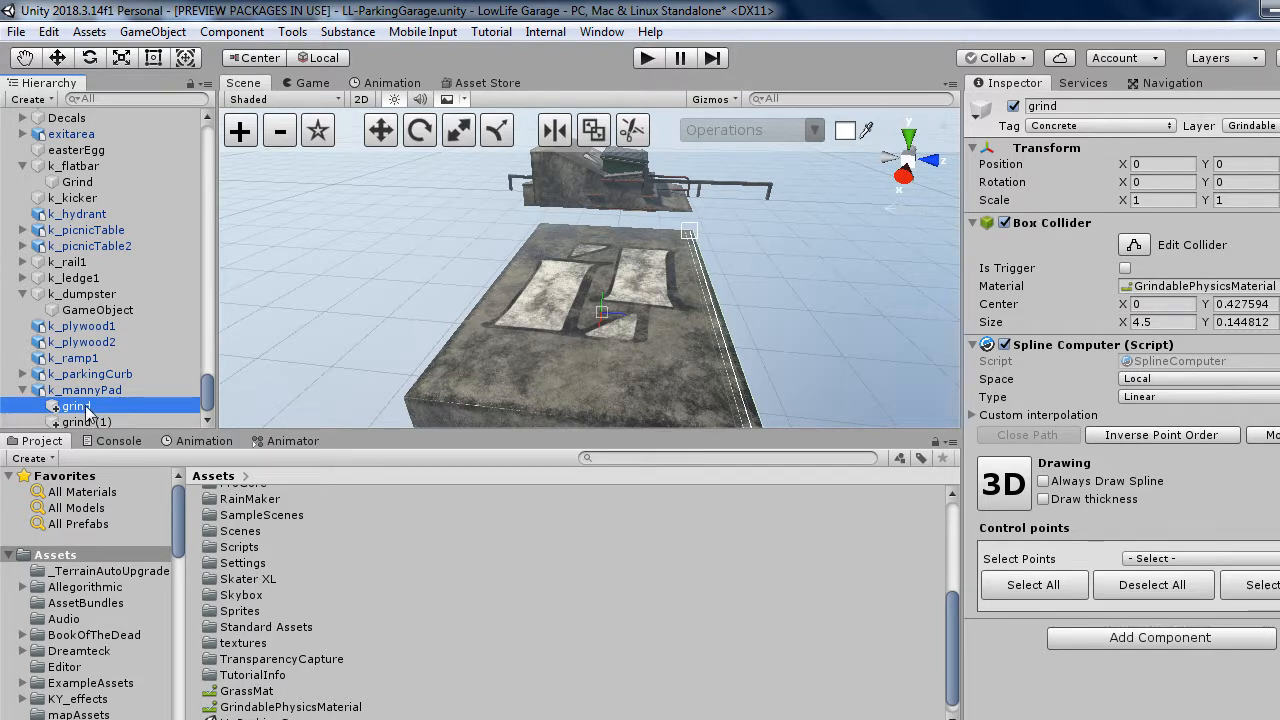
pyautogui.press('F2')
pyautogui.press('Return')
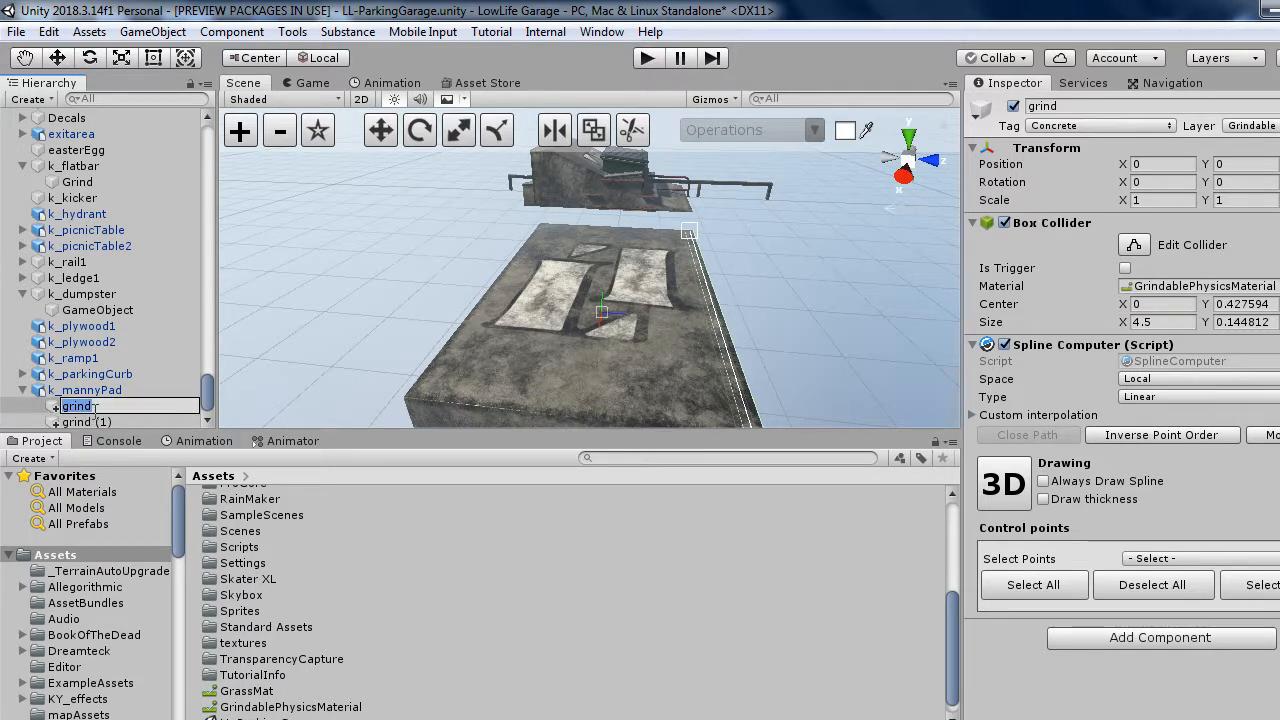
pyautogui.click(62, 407)
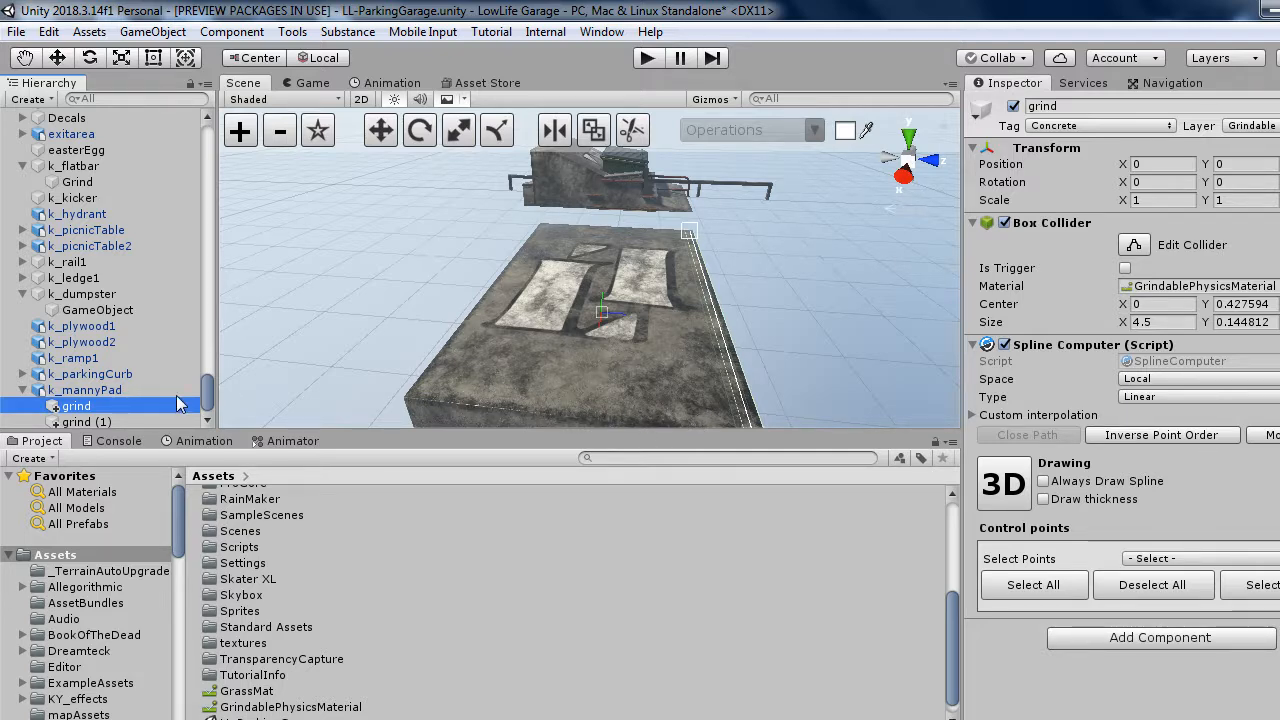
# Duplicate grind (1) and rotate the copy 90 degrees about Y.
pyautogui.click(98, 422)
pyautogui.rightClick(98, 423)
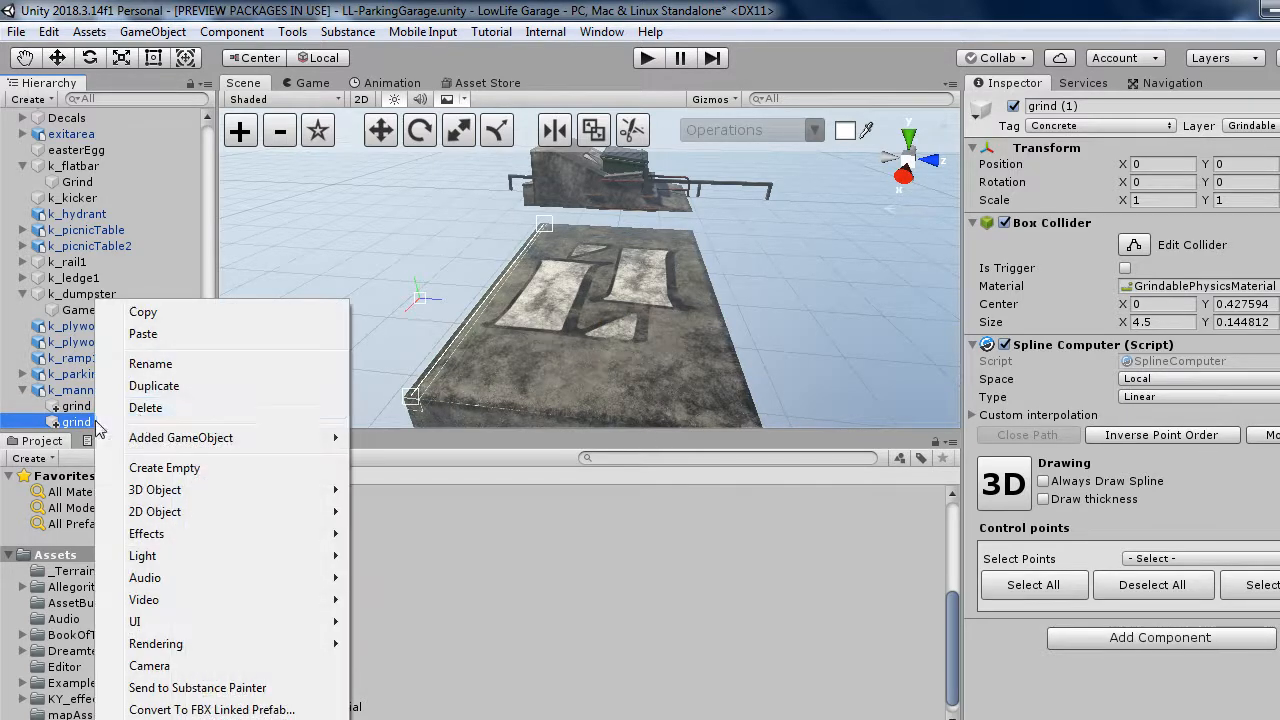
pyautogui.click(160, 386)
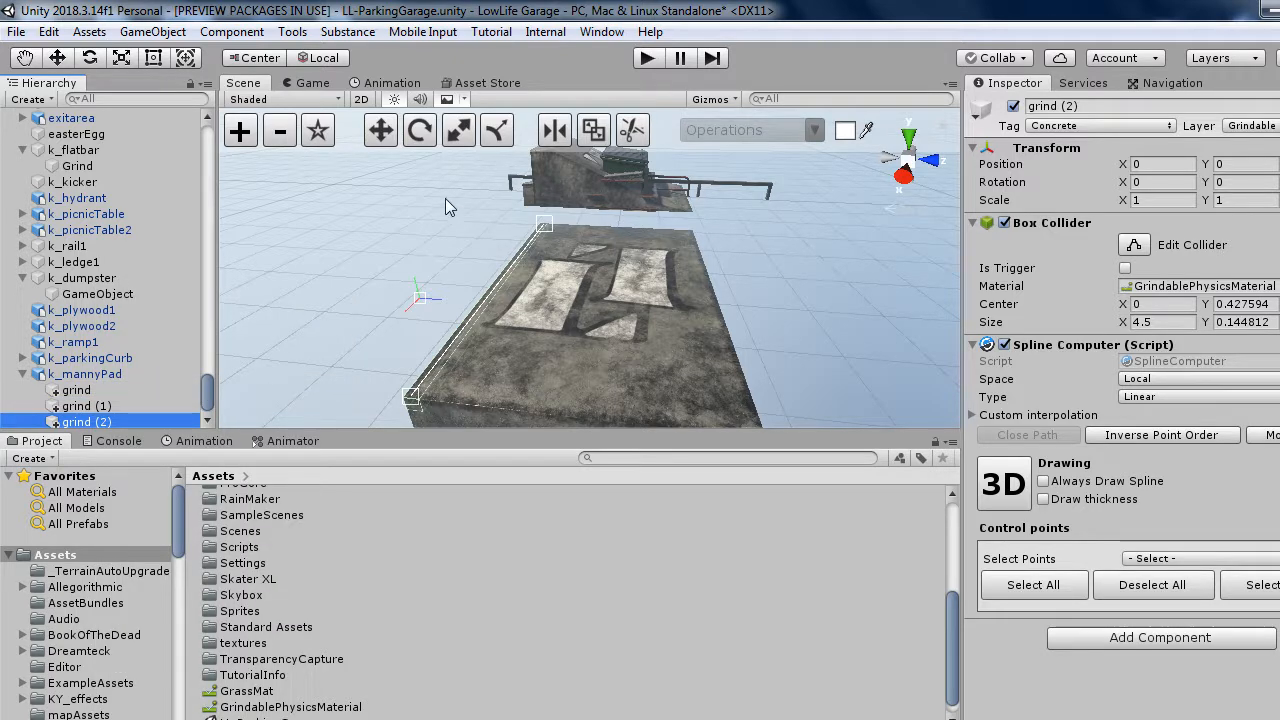
pyautogui.press('e')
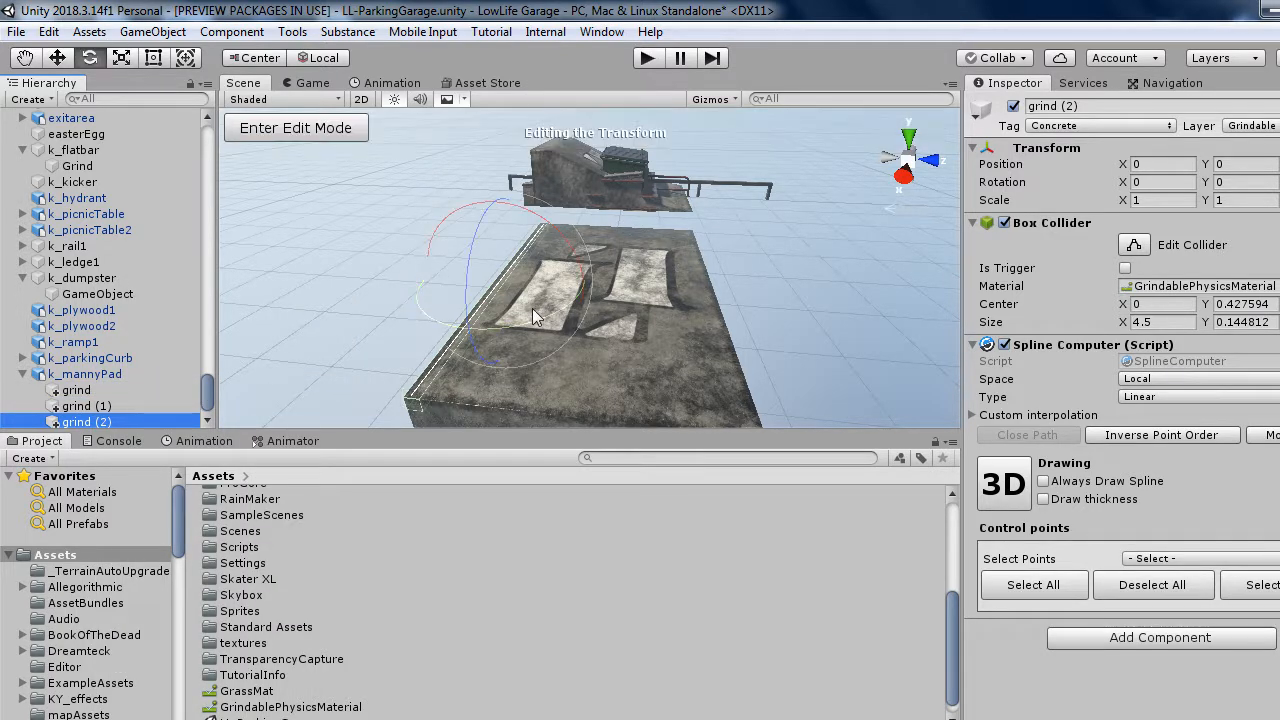
pyautogui.moveTo(554, 307); pyautogui.dragTo(336, 350)
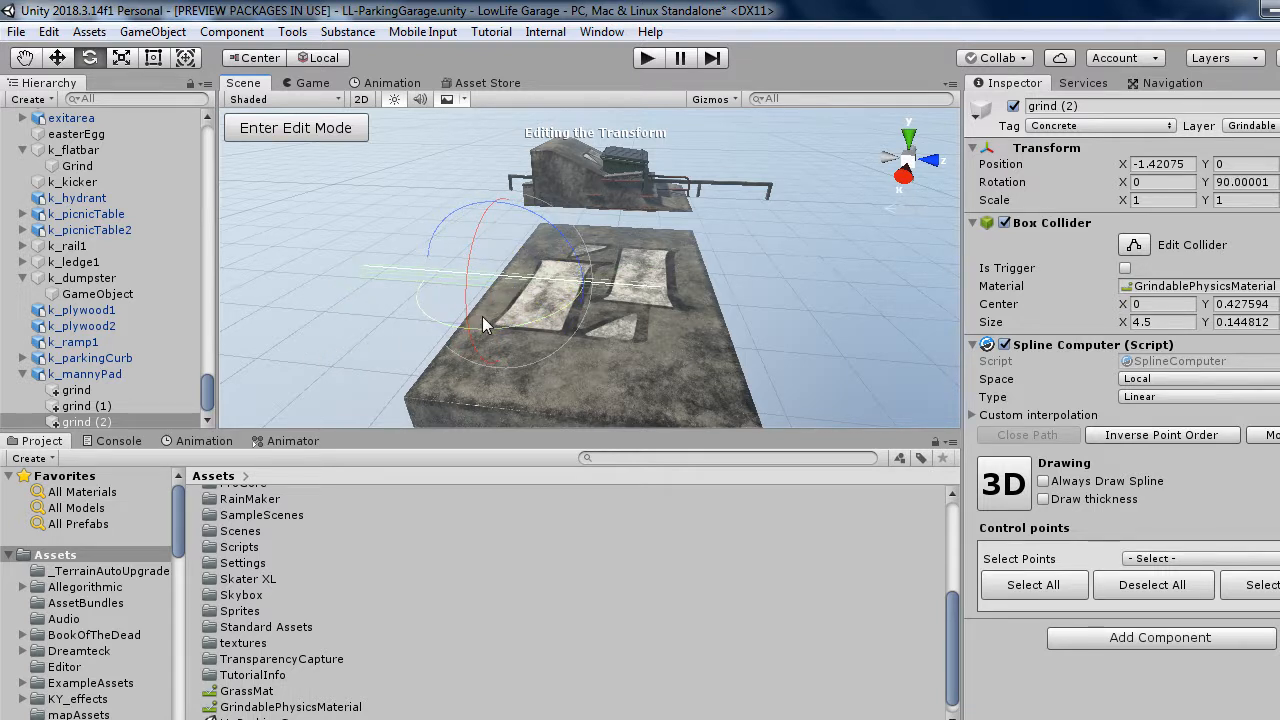
# Move grind (2) onto the pad's short edge at X position 0.757 and scale it to about 0.597 along X.
pyautogui.press('w')
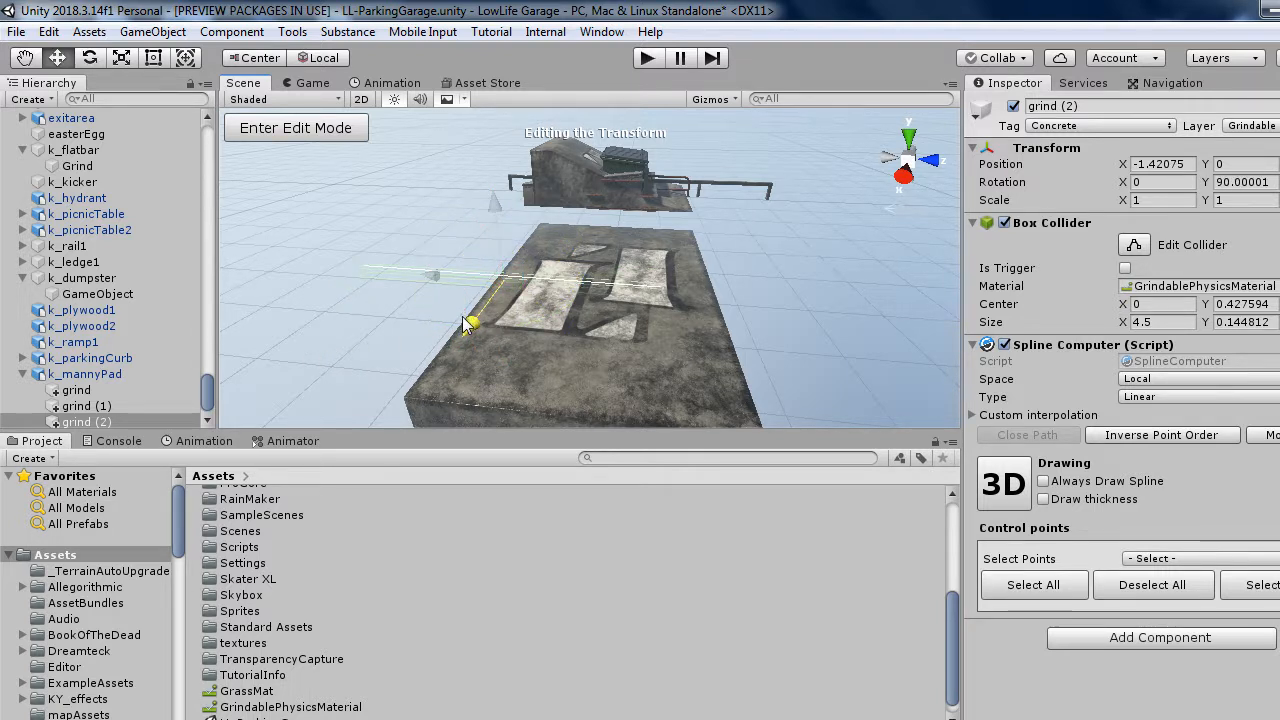
pyautogui.moveTo(466, 325); pyautogui.dragTo(400, 428)
pyautogui.press('r')
pyautogui.press('w')
pyautogui.keyDown('alt'); pyautogui.scroll(5, 402, 424); pyautogui.keyUp('alt')
pyautogui.keyDown('alt'); pyautogui.scroll(-1, 403, 420); pyautogui.keyUp('alt')
pyautogui.moveTo(475, 246); pyautogui.dragTo(717, 267)
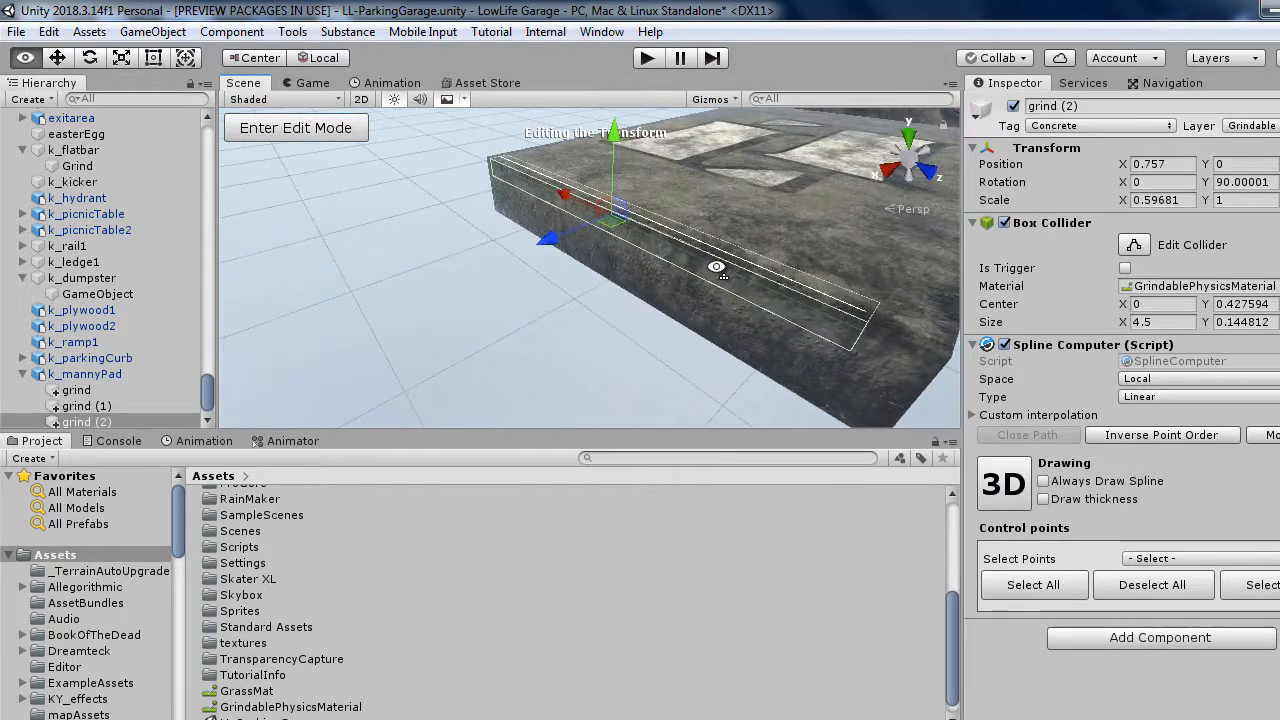
# Delete grind (2) from k_mannyPad.
pyautogui.click(82, 422)
pyautogui.rightClick(90, 423)
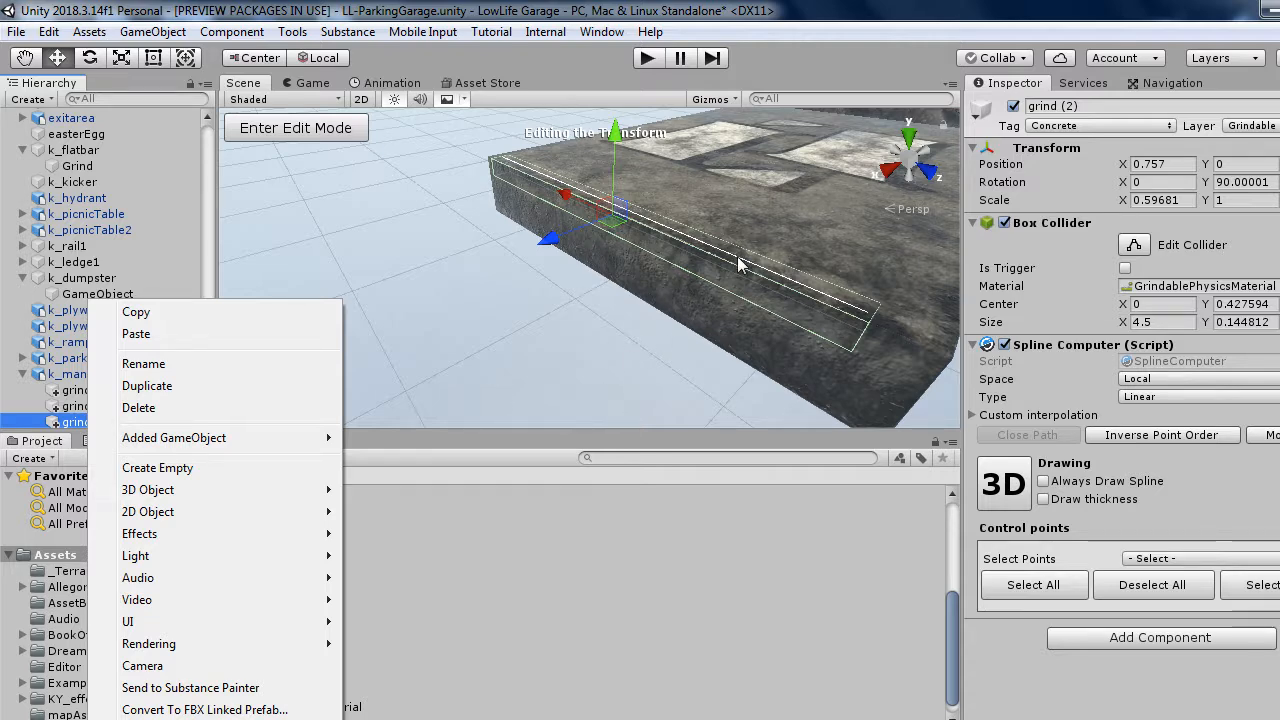
pyautogui.rightClick(72, 426)
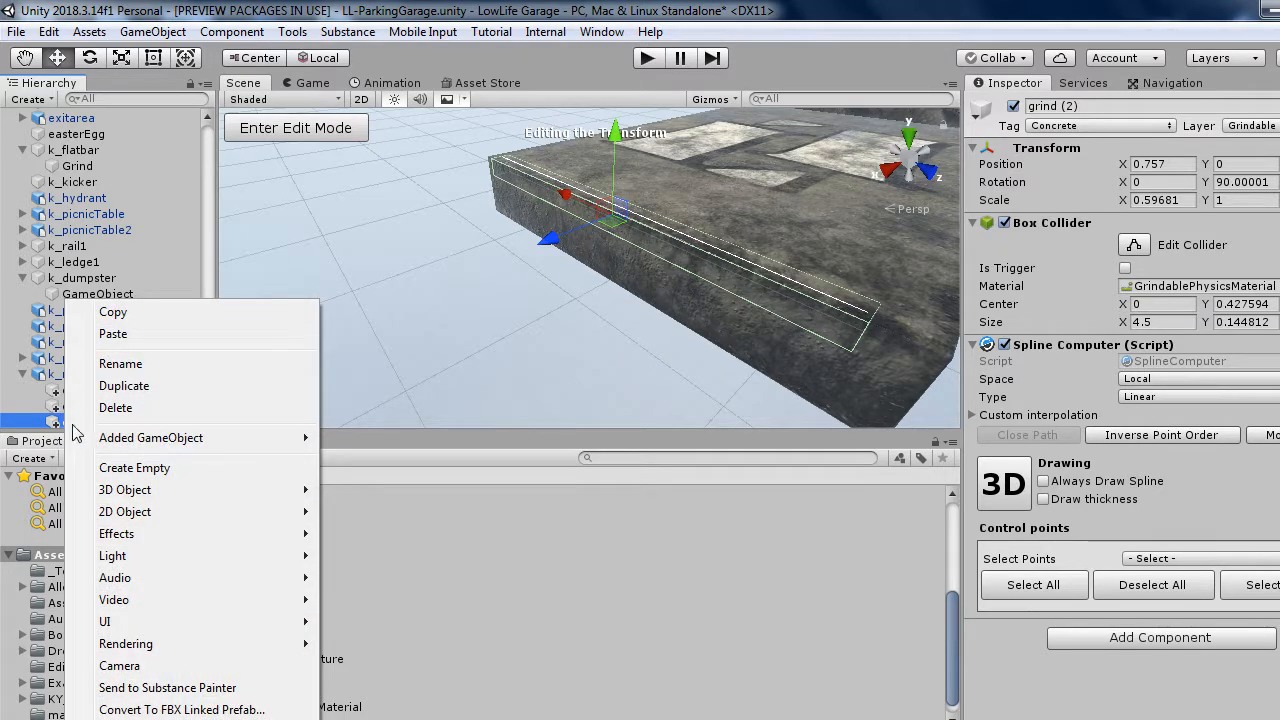
pyautogui.click(155, 405)
# Select FourSidedCurvedLedge and expand its first GameObject to examine the linear spline along one curved edge.
pyautogui.keyDown('alt'); pyautogui.moveTo(460, 353); pyautogui.dragTo(271, 295); pyautogui.keyUp('alt')
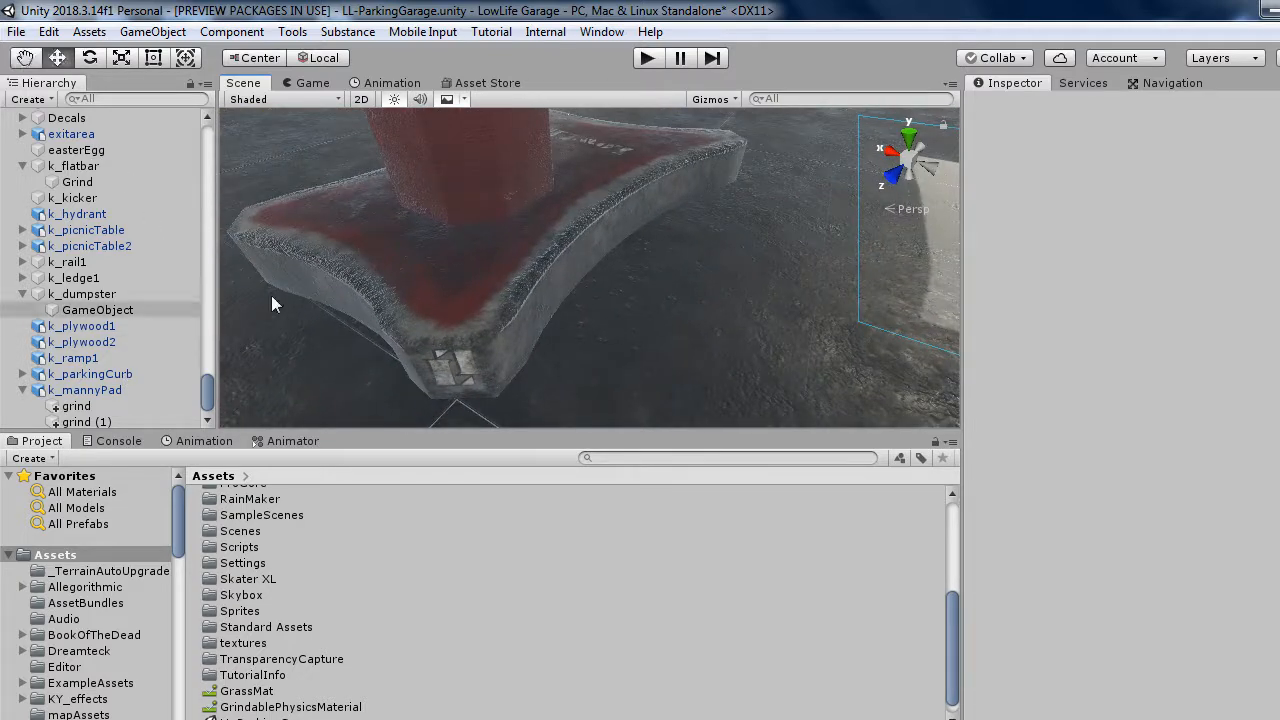
pyautogui.click(515, 266)
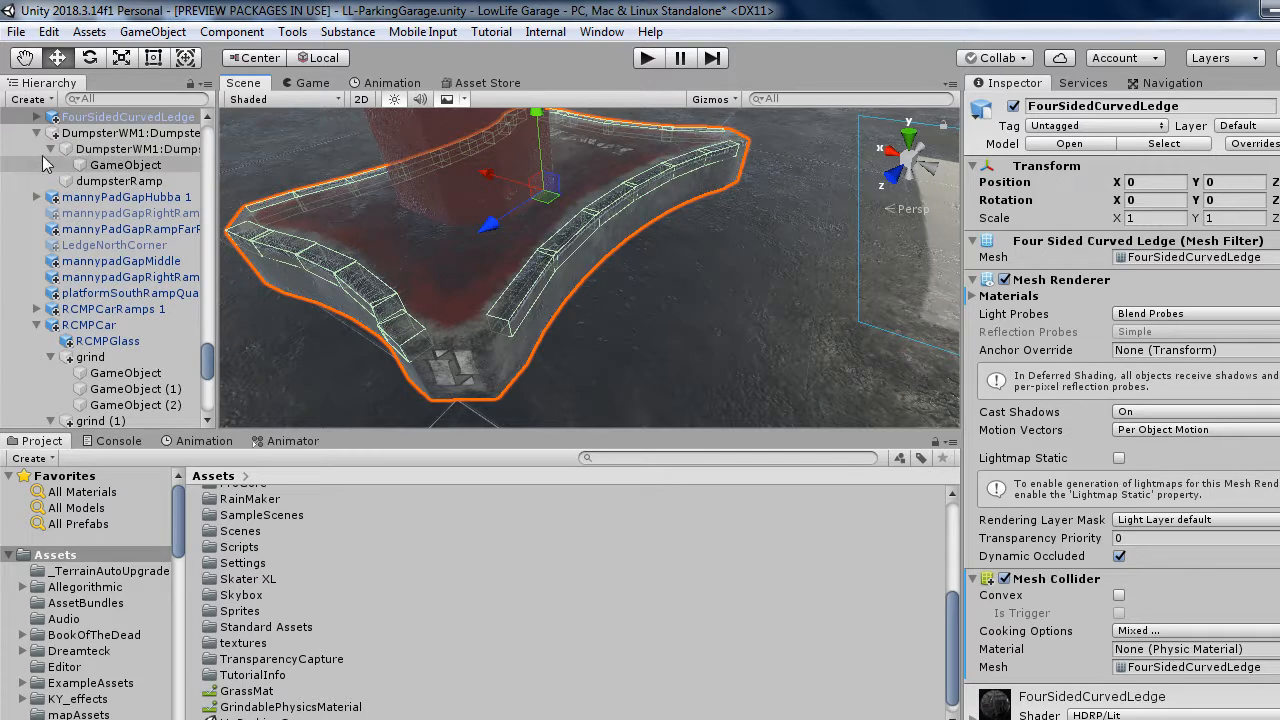
pyautogui.scroll(-2, 110, 124)
pyautogui.scroll(2, 110, 124)
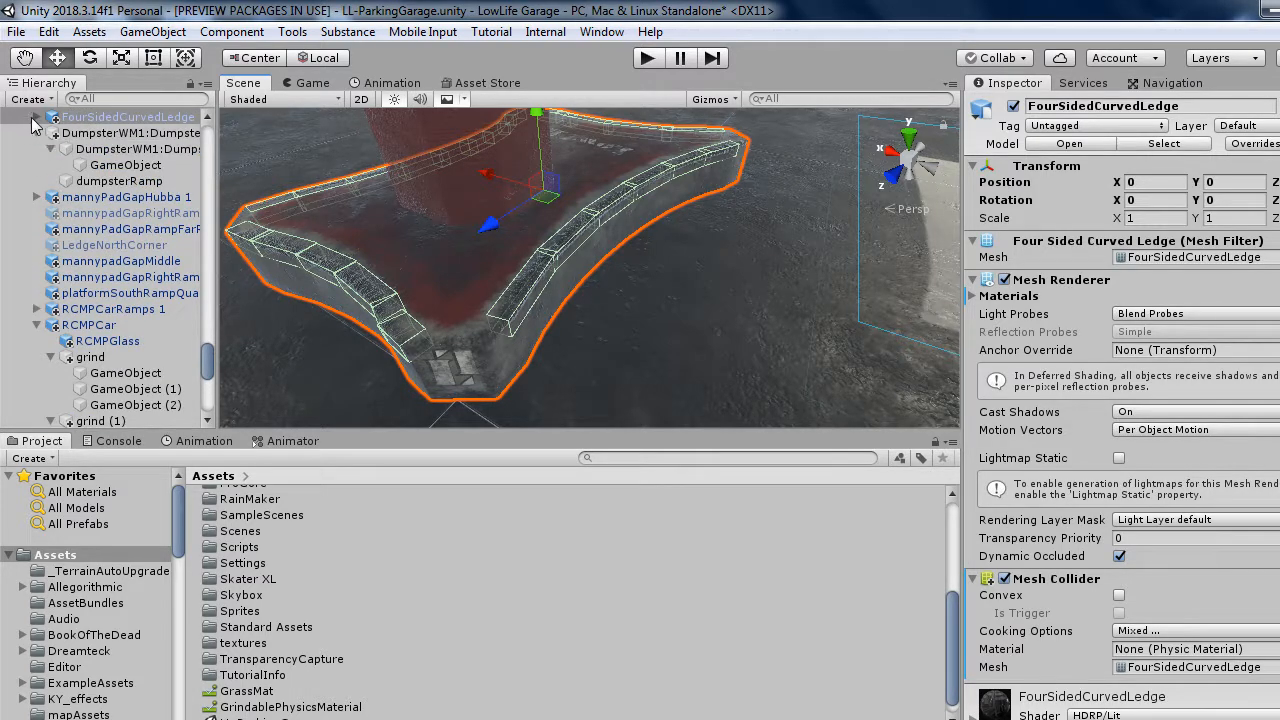
pyautogui.click(37, 117)
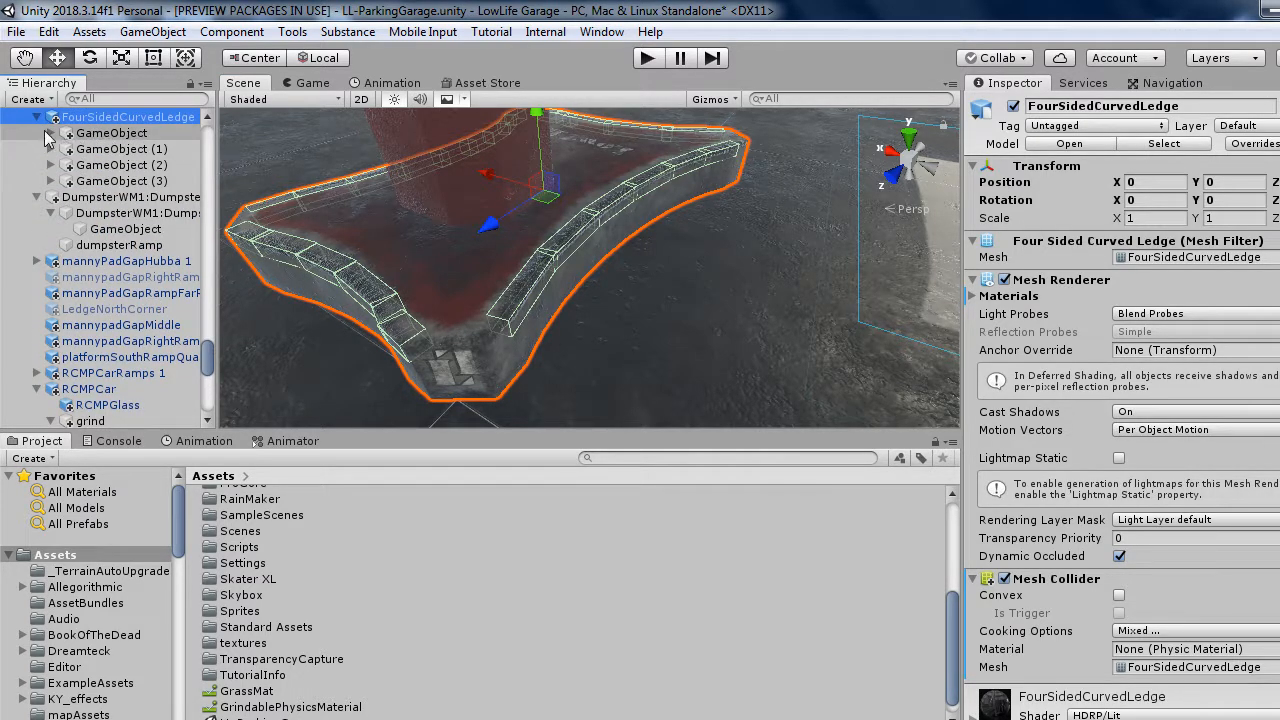
pyautogui.doubleClick(111, 133)
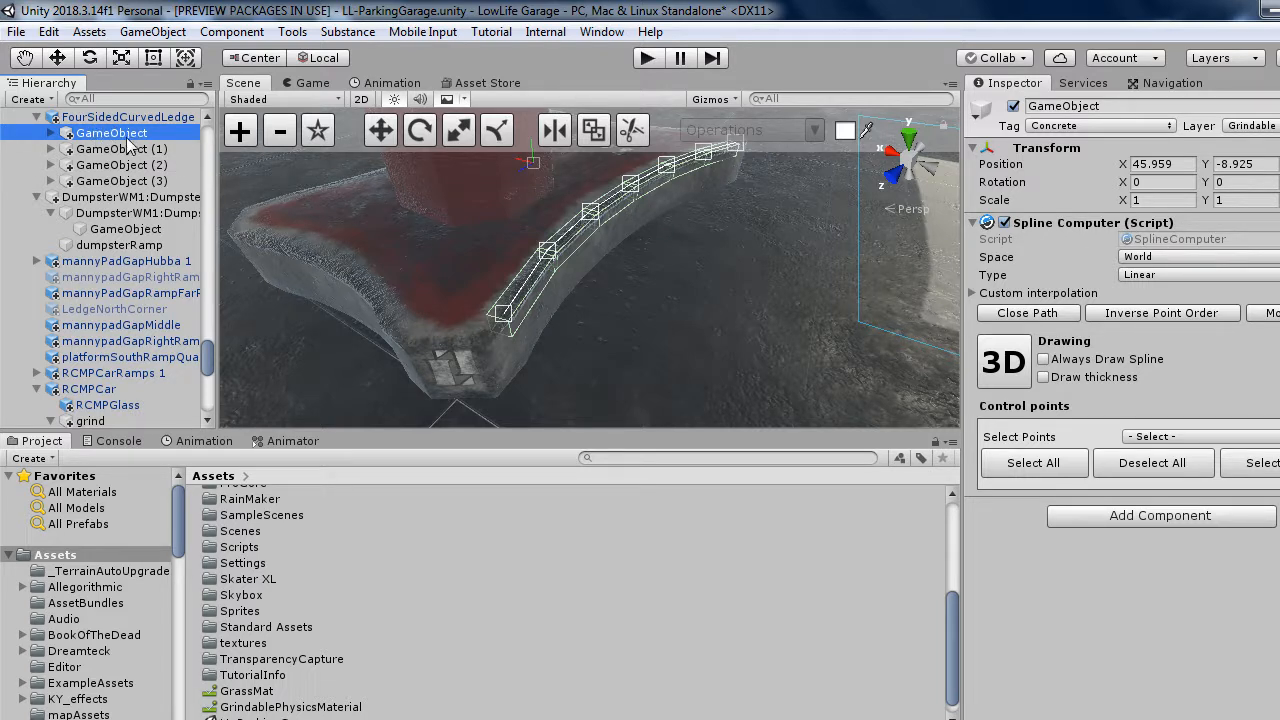
pyautogui.click(51, 133)
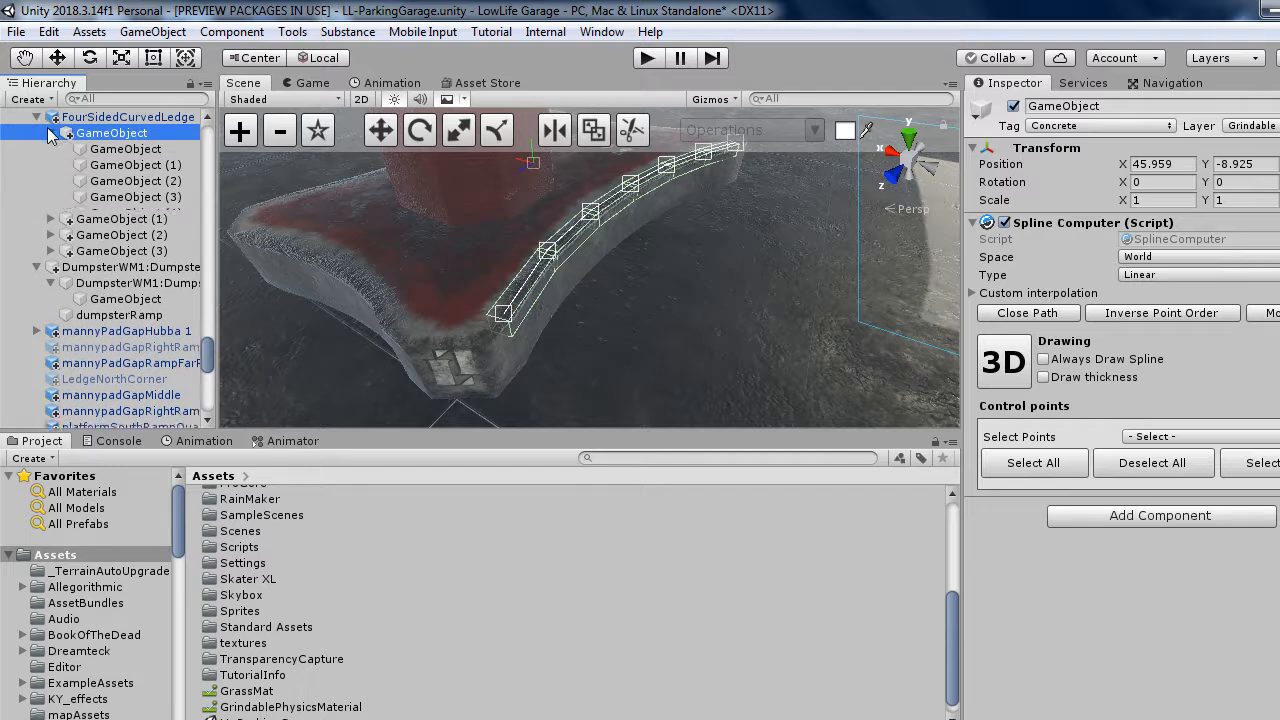
# Examine each child box collider of the curved ledge's first spline object, and select the parent with all its children.
pyautogui.click(117, 150)
pyautogui.click(123, 167)
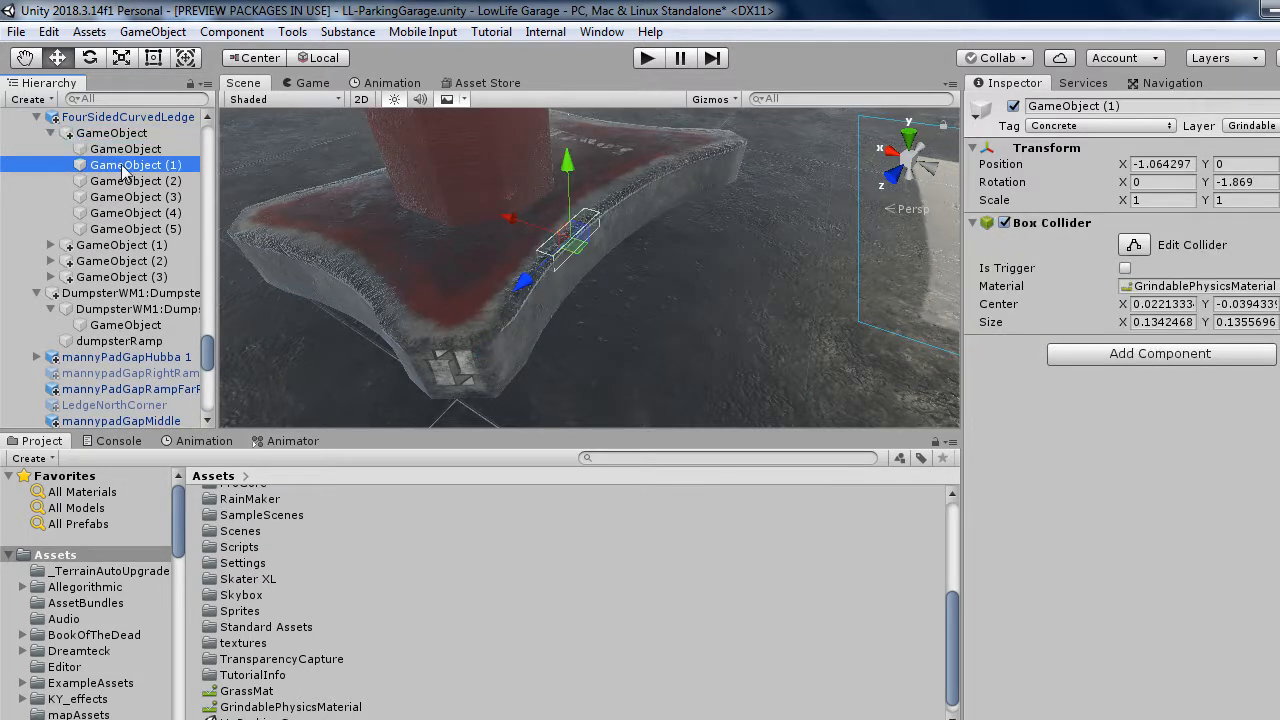
pyautogui.click(128, 181)
pyautogui.click(132, 197)
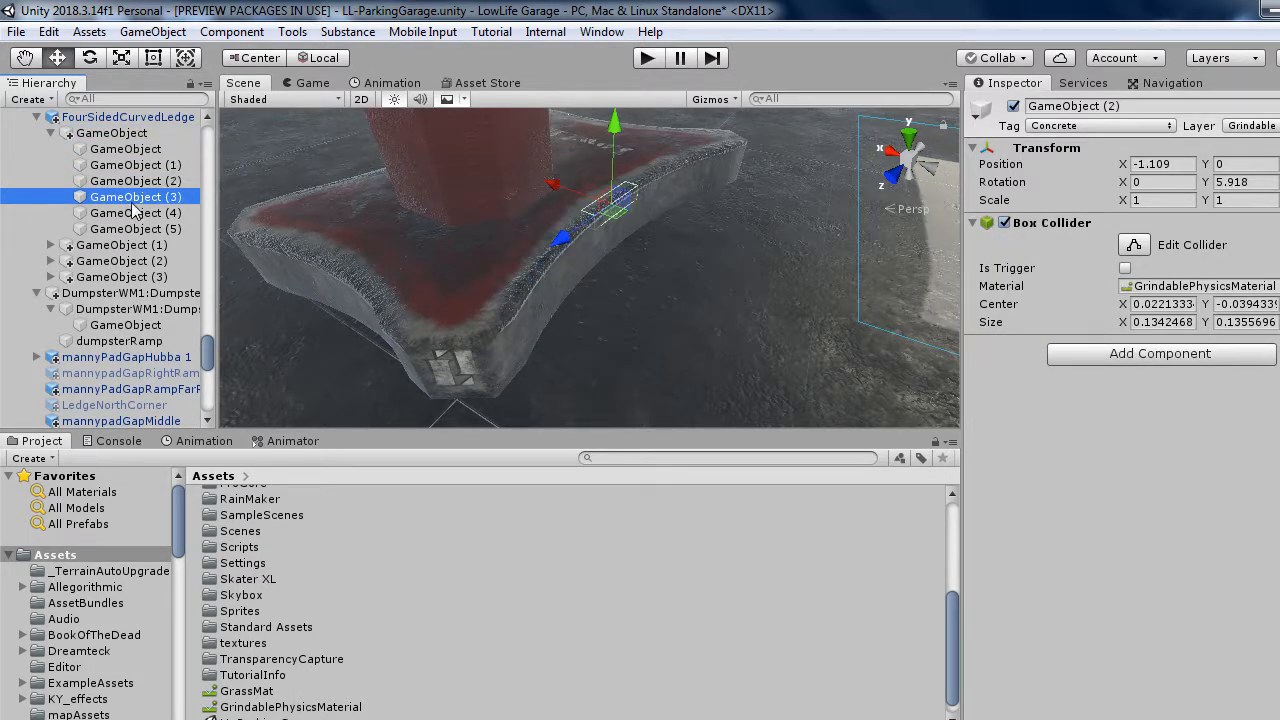
pyautogui.click(134, 214)
pyautogui.click(136, 229)
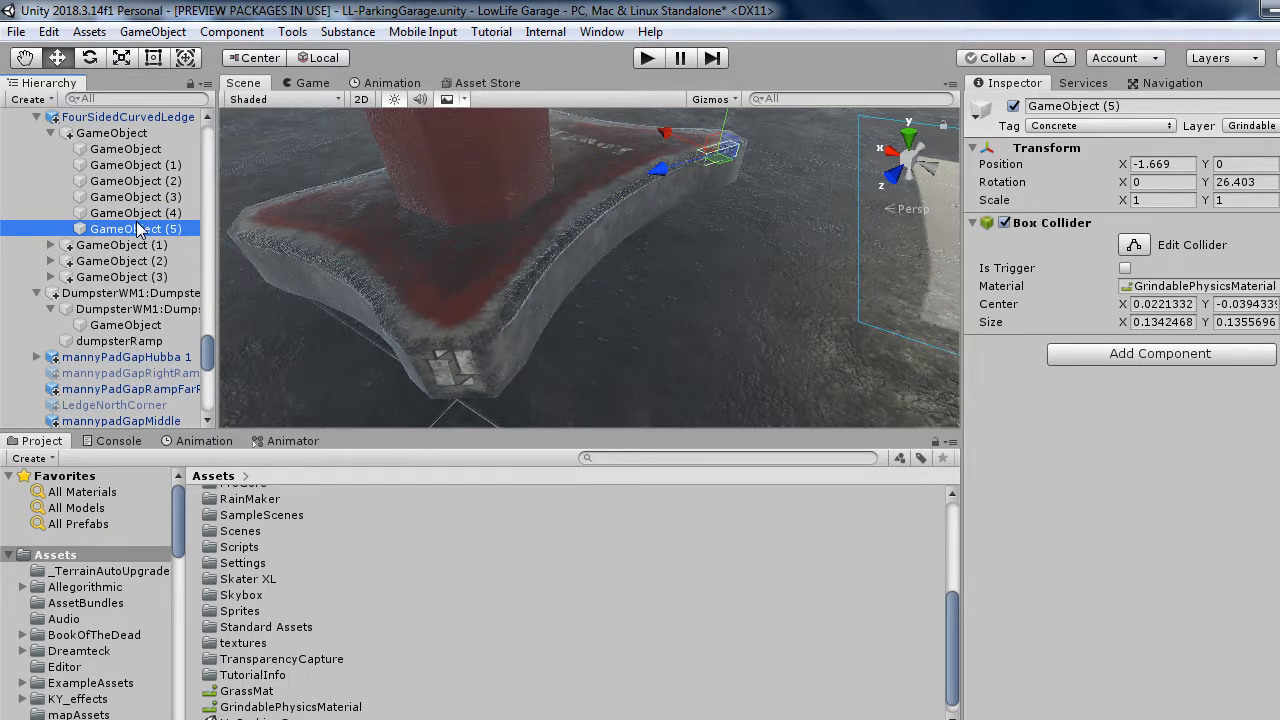
pyautogui.click(118, 133)
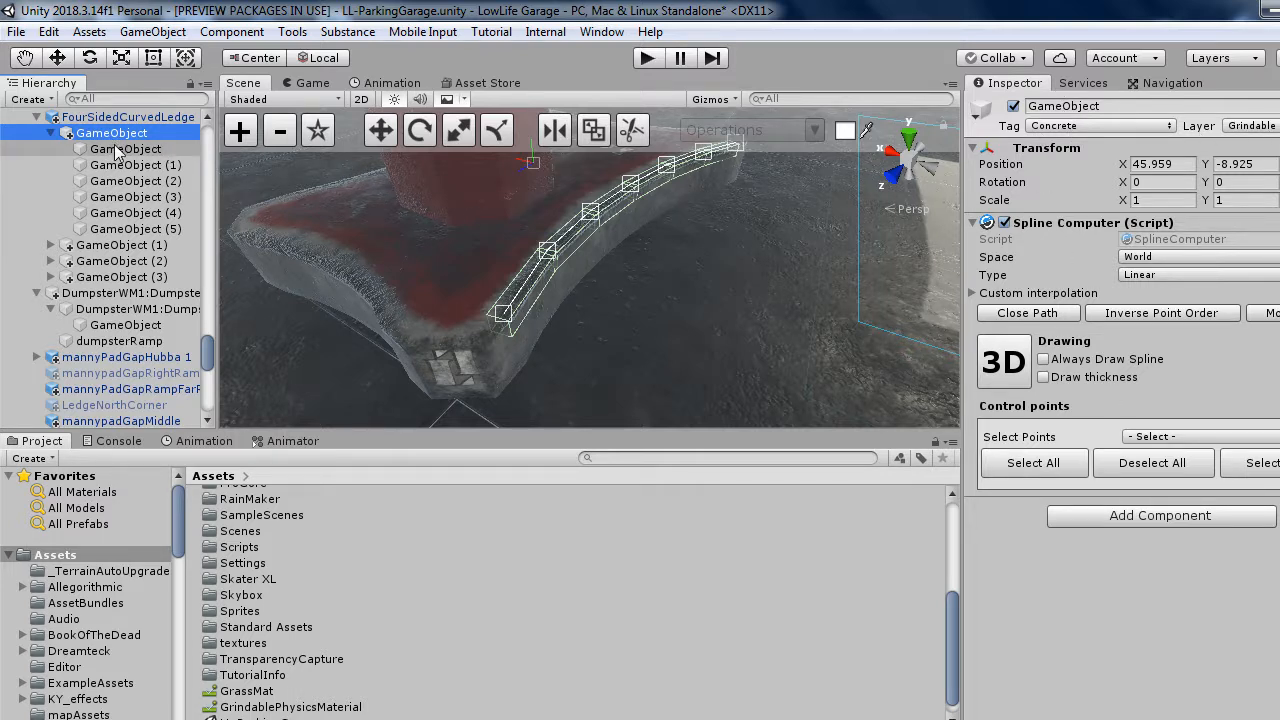
pyautogui.keyDown('shift'); pyautogui.click(136, 229); pyautogui.keyUp('shift')
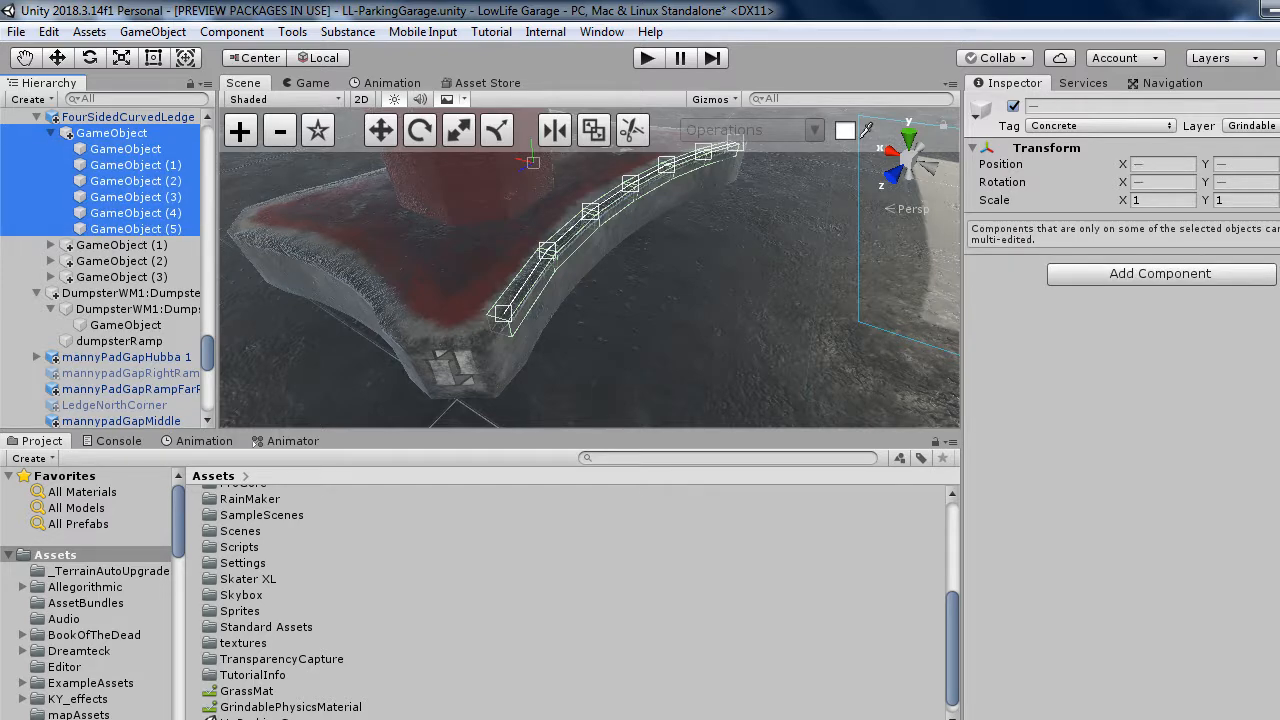
# Examine mannyPadGapHubba 1, its grind box colliders along the sloped ledge, and the Mesh Collider on mannyPadGapHubba.
pyautogui.moveTo(583, 285); pyautogui.dragTo(984, 137, button='right')
pyautogui.press('w')
pyautogui.click(743, 303)
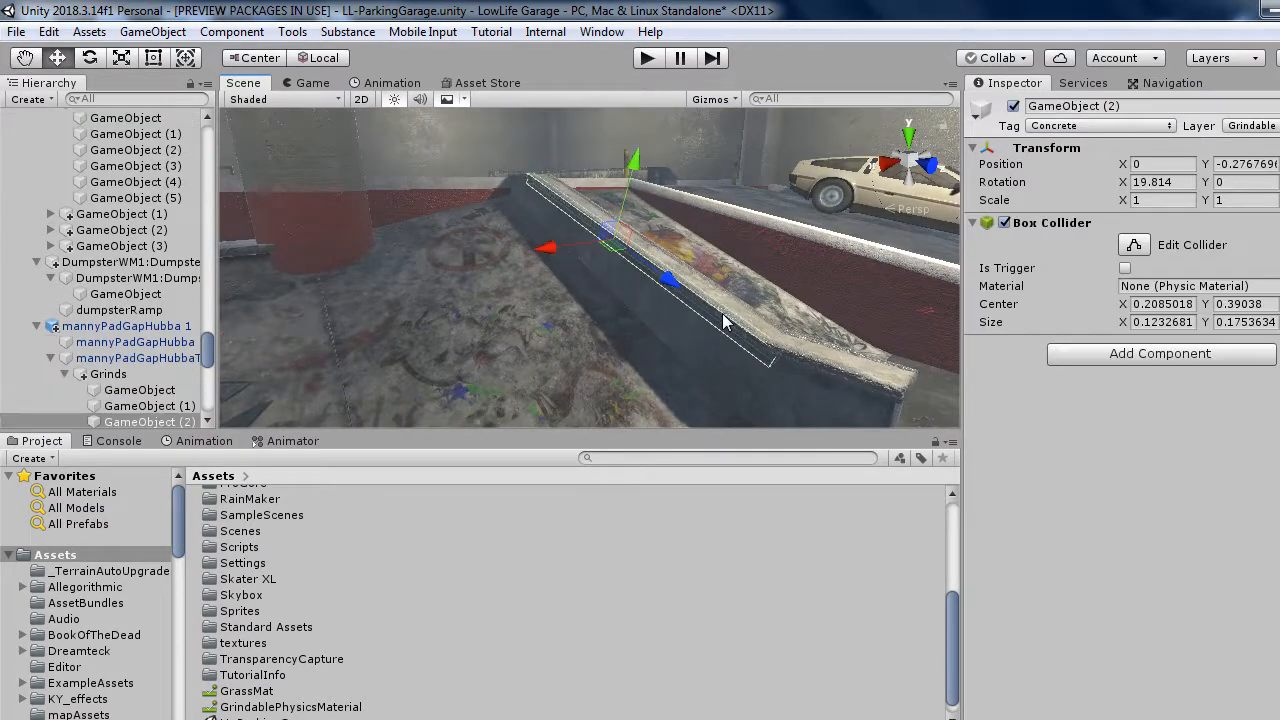
pyautogui.moveTo(791, 320); pyautogui.dragTo(665, 376, button='right')
pyautogui.click(661, 355)
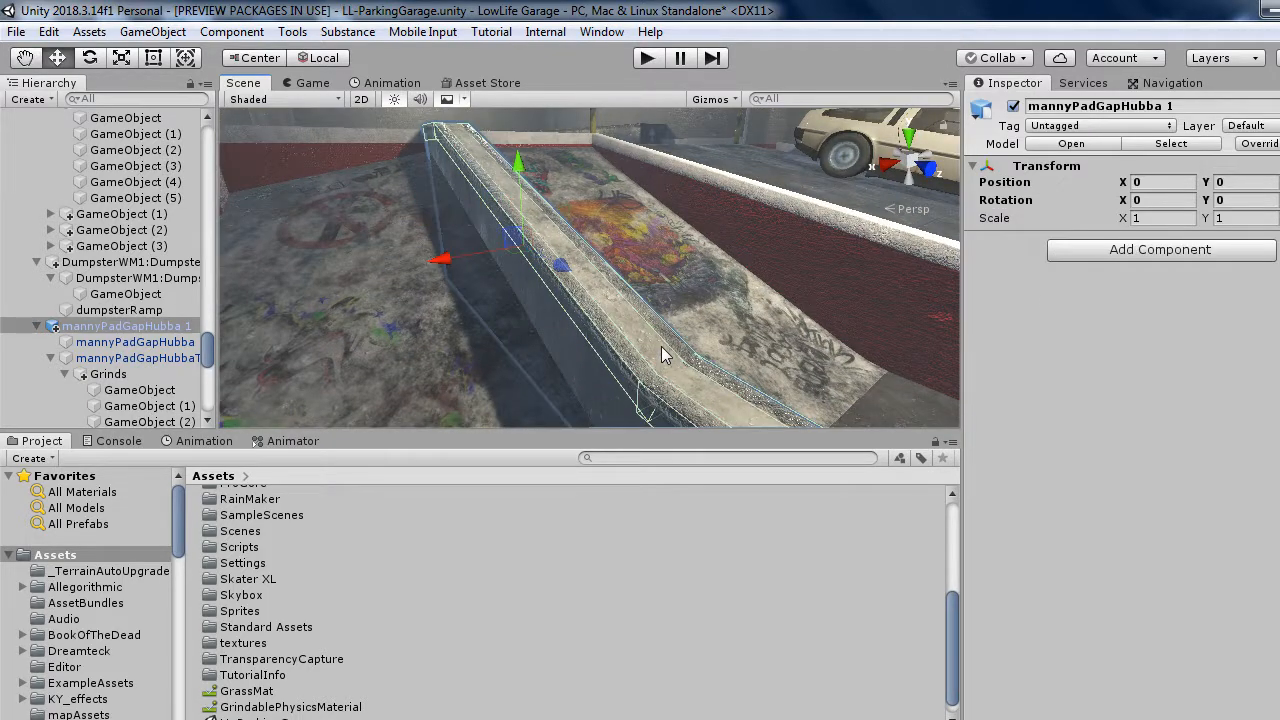
pyautogui.moveTo(346, 345); pyautogui.dragTo(502, 346, button='right')
pyautogui.click(525, 398)
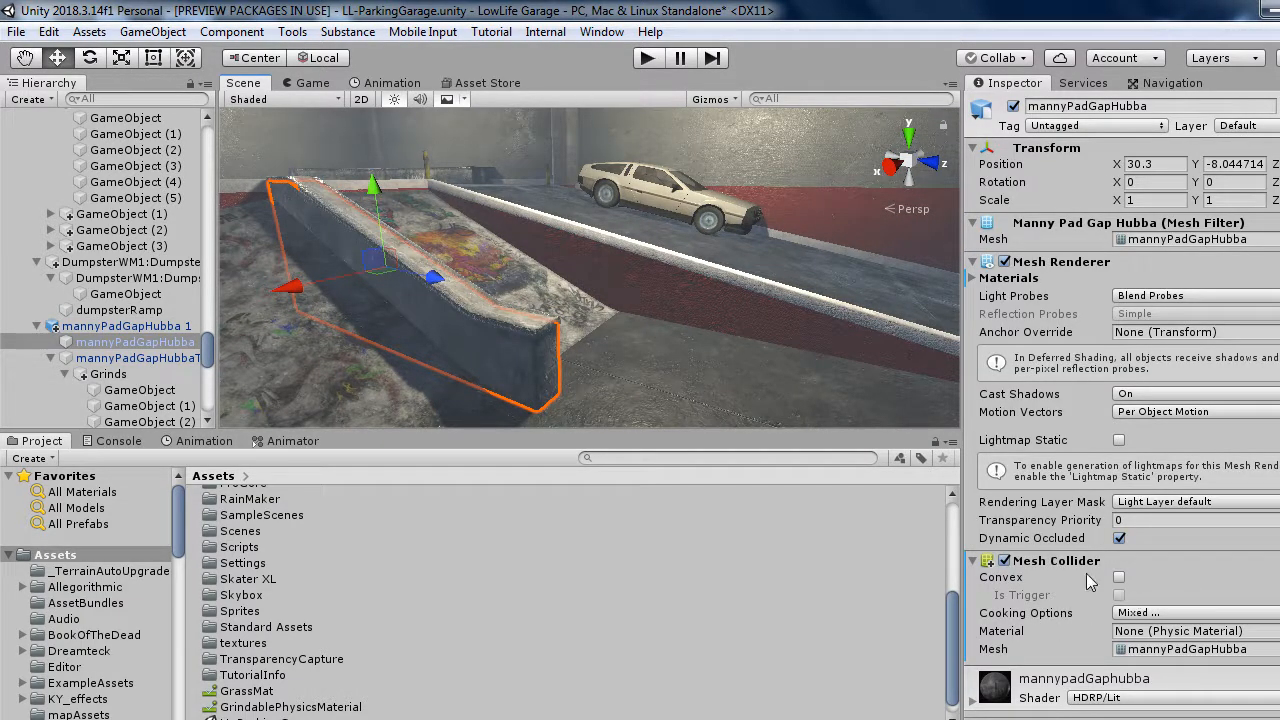
pyautogui.click(532, 320)
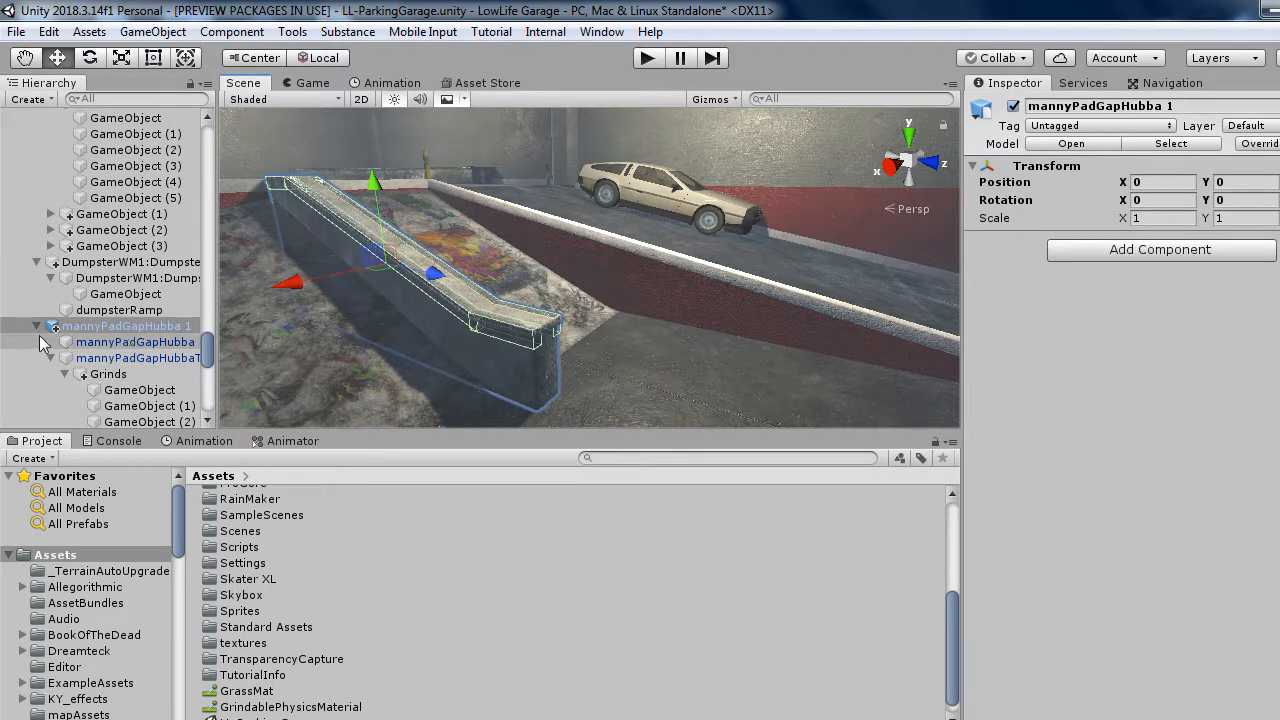
# Examine the Grinds linear spline on the sloped mannyPadGapHubba ledge and select its three child box colliders together.
pyautogui.scroll(-3, 118, 390)
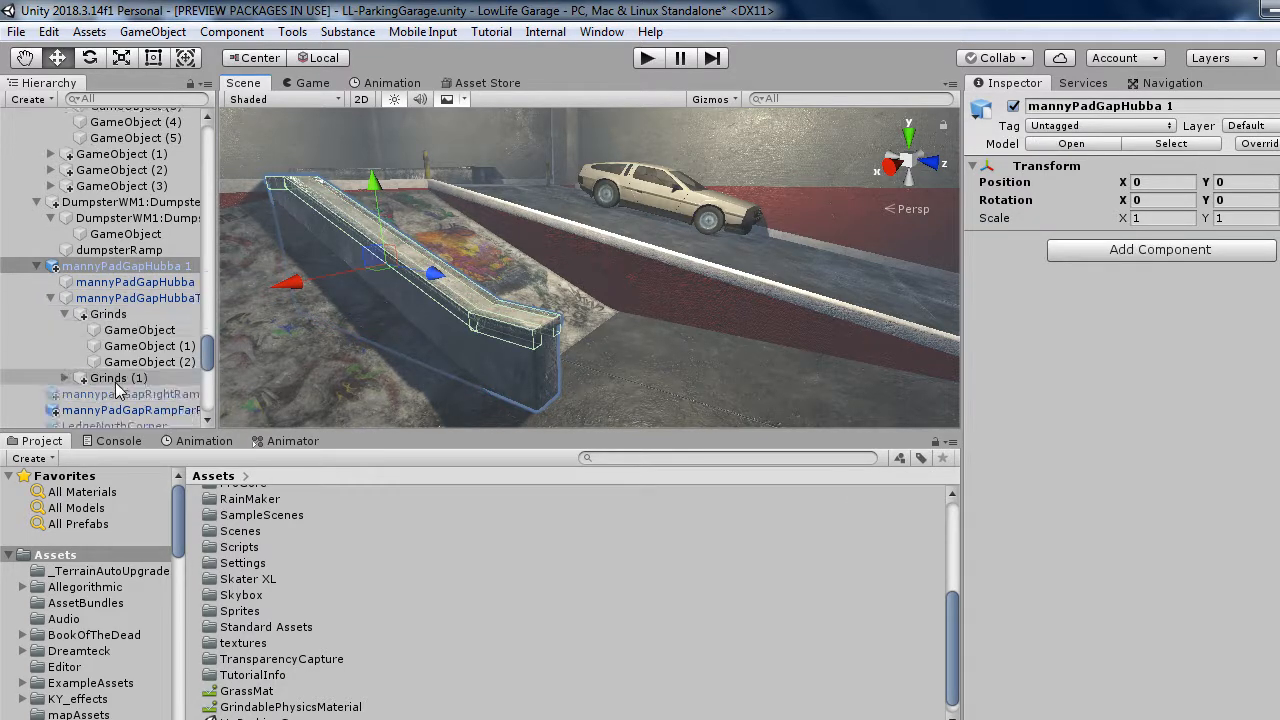
pyautogui.click(100, 316)
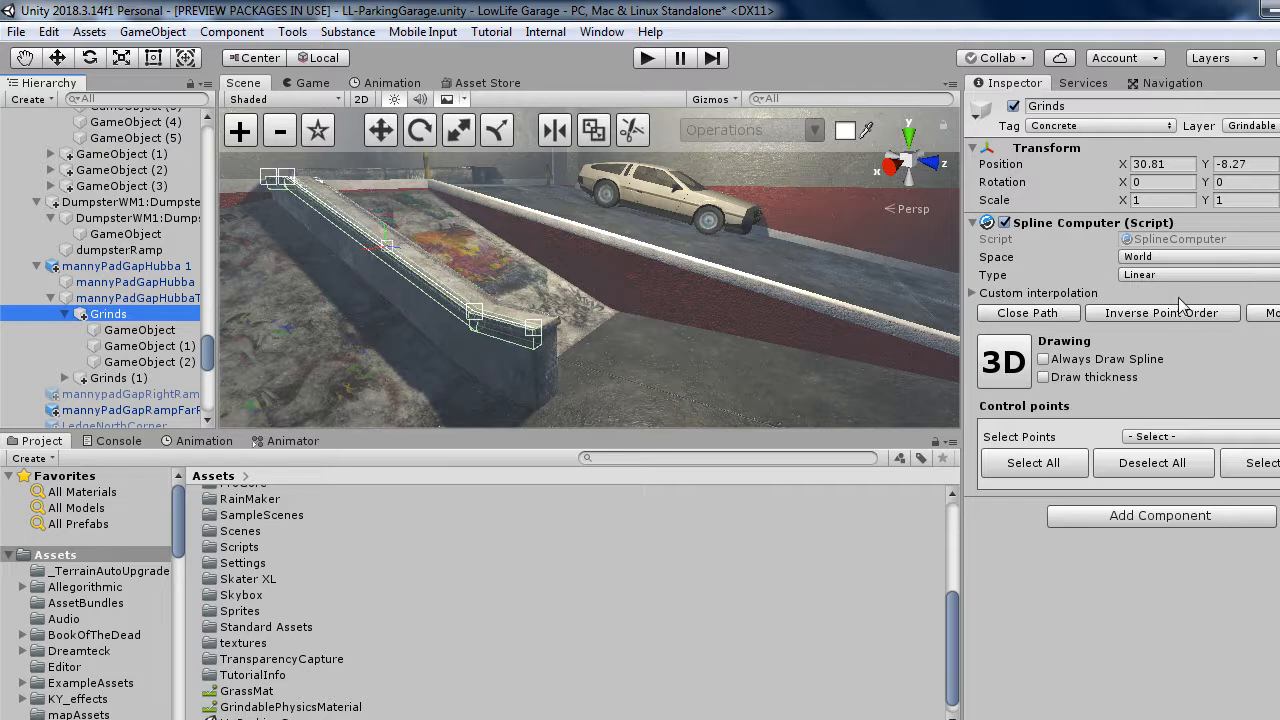
pyautogui.click(132, 330)
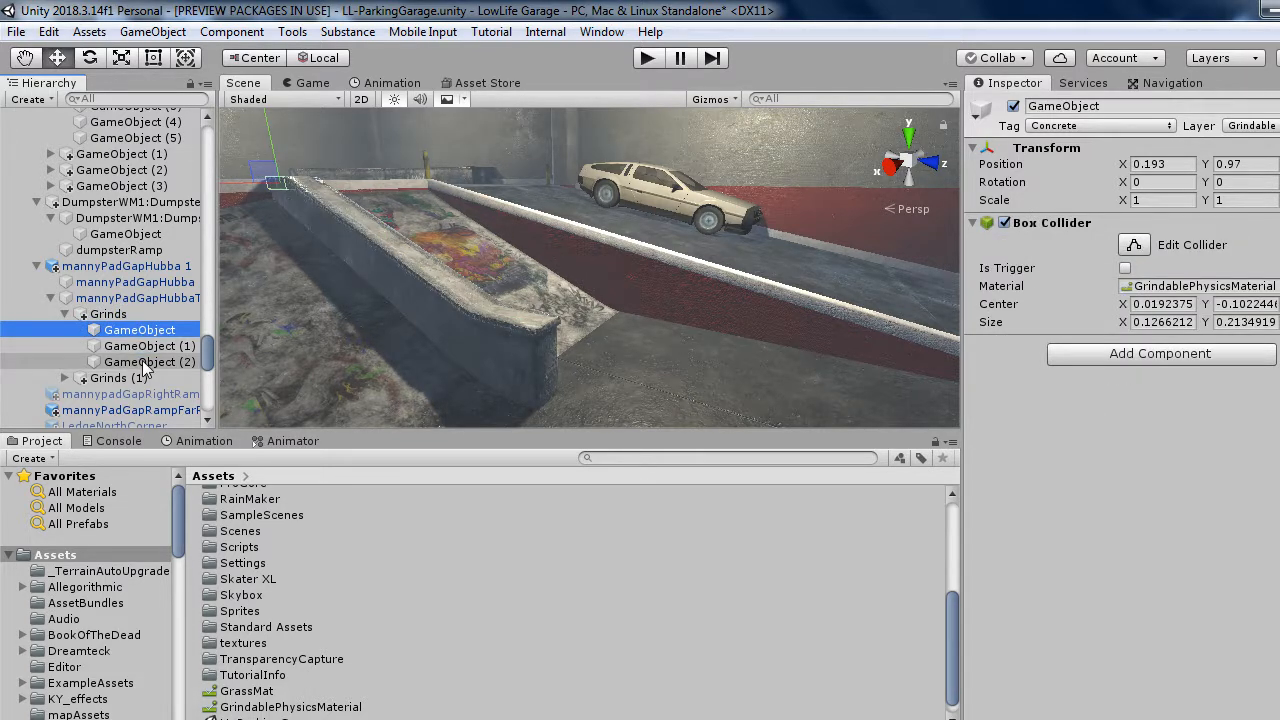
pyautogui.keyDown('ctrl'); pyautogui.click(143, 362); pyautogui.keyUp('ctrl')
pyautogui.keyDown('ctrl'); pyautogui.click(150, 348); pyautogui.keyUp('ctrl')
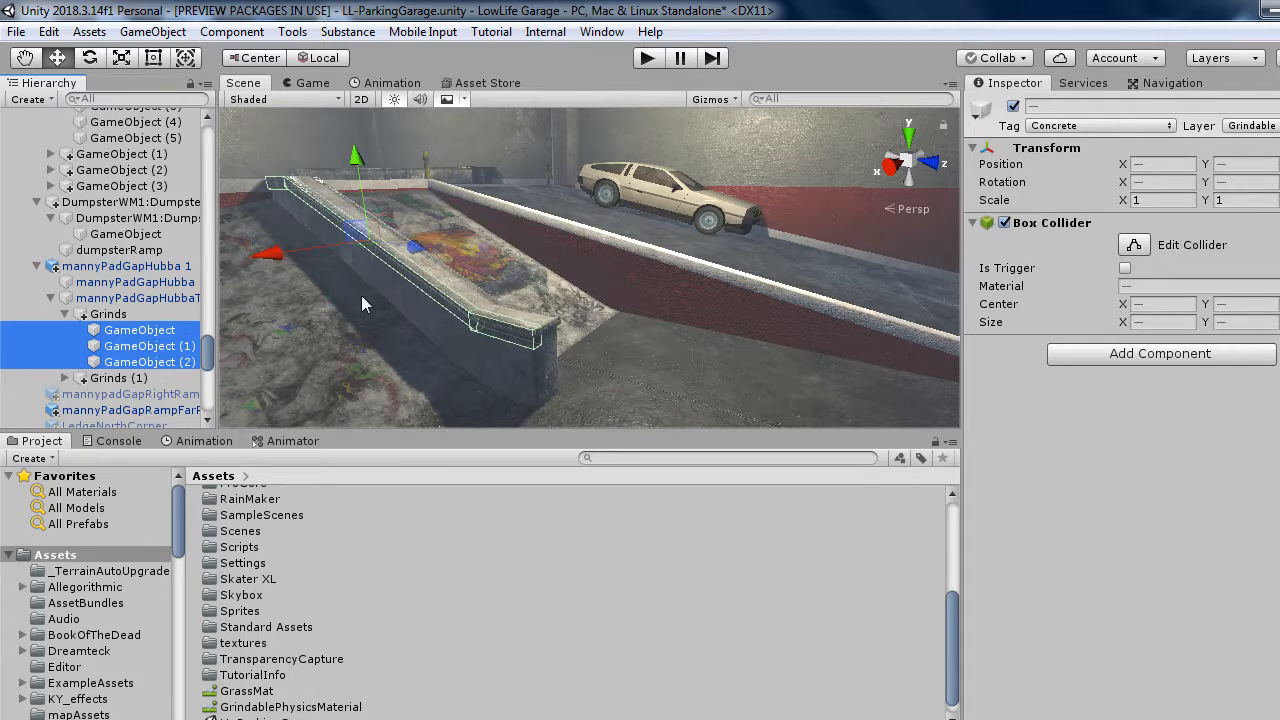
# Check each child collider of Grinds and assign GrindablePhysicsMaterial to the sloped box collider GameObject (2).
pyautogui.click(128, 346)
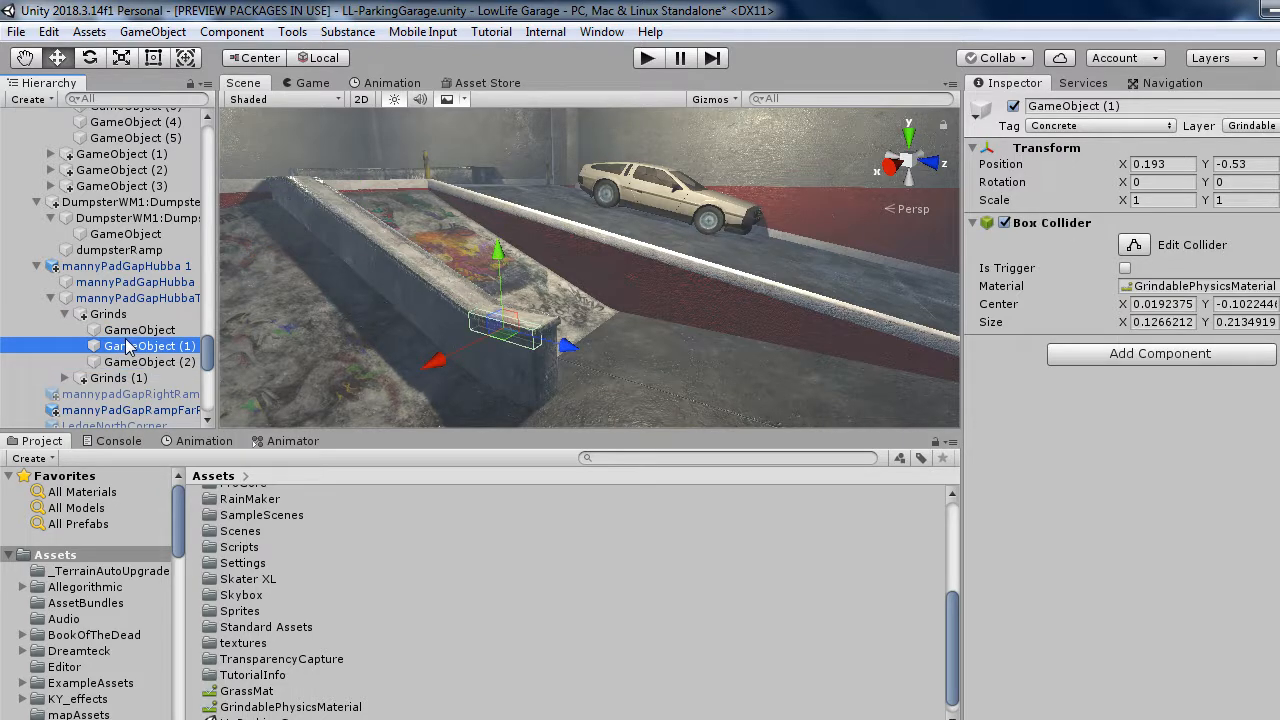
pyautogui.click(186, 362)
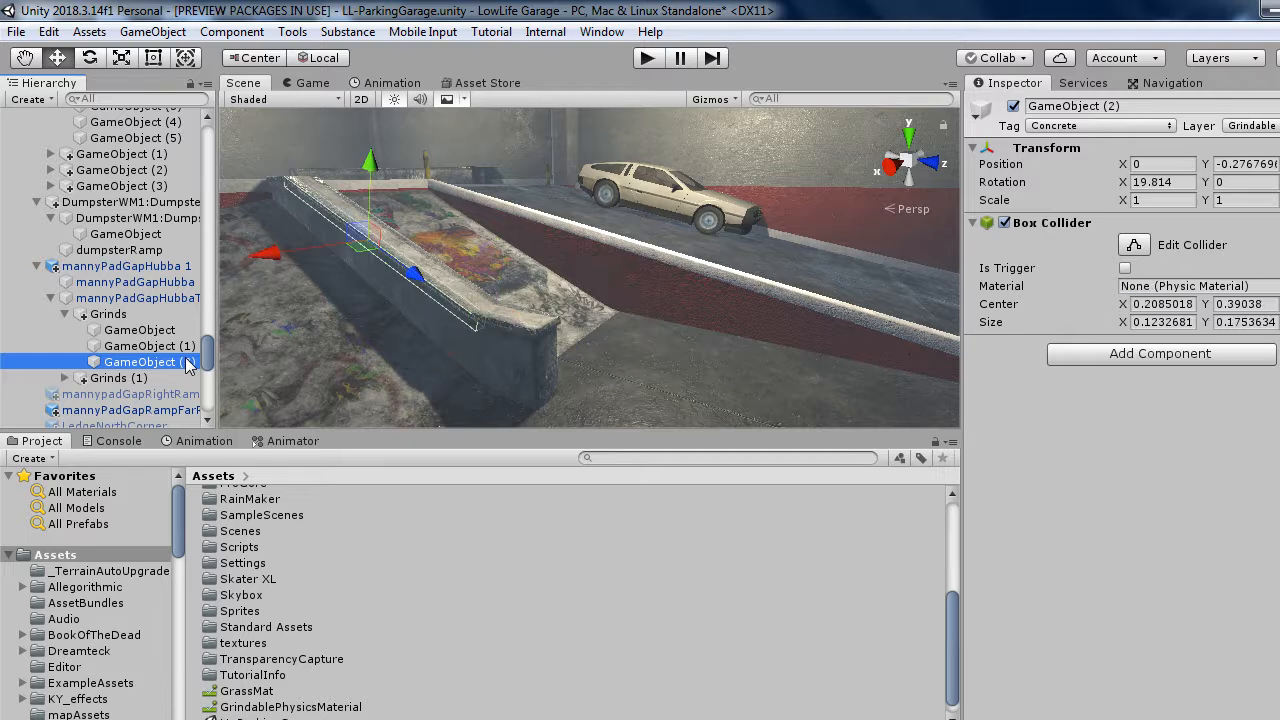
pyautogui.click(140, 330)
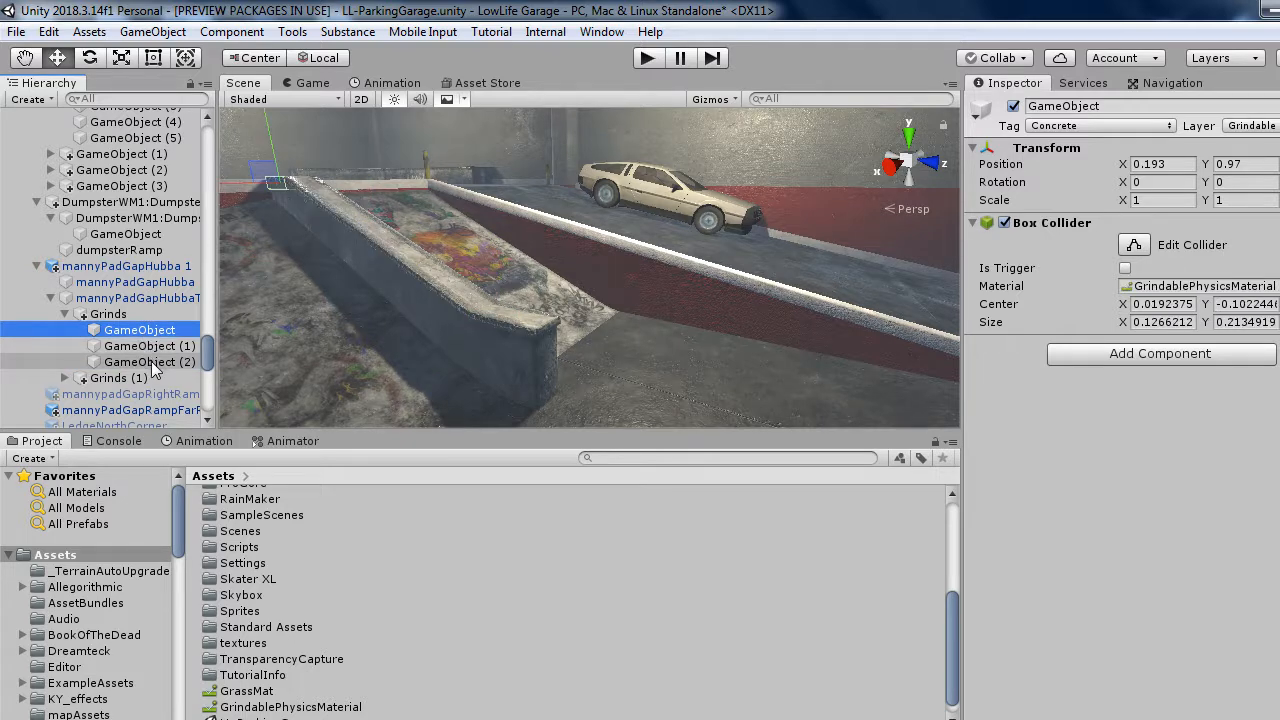
pyautogui.click(152, 364)
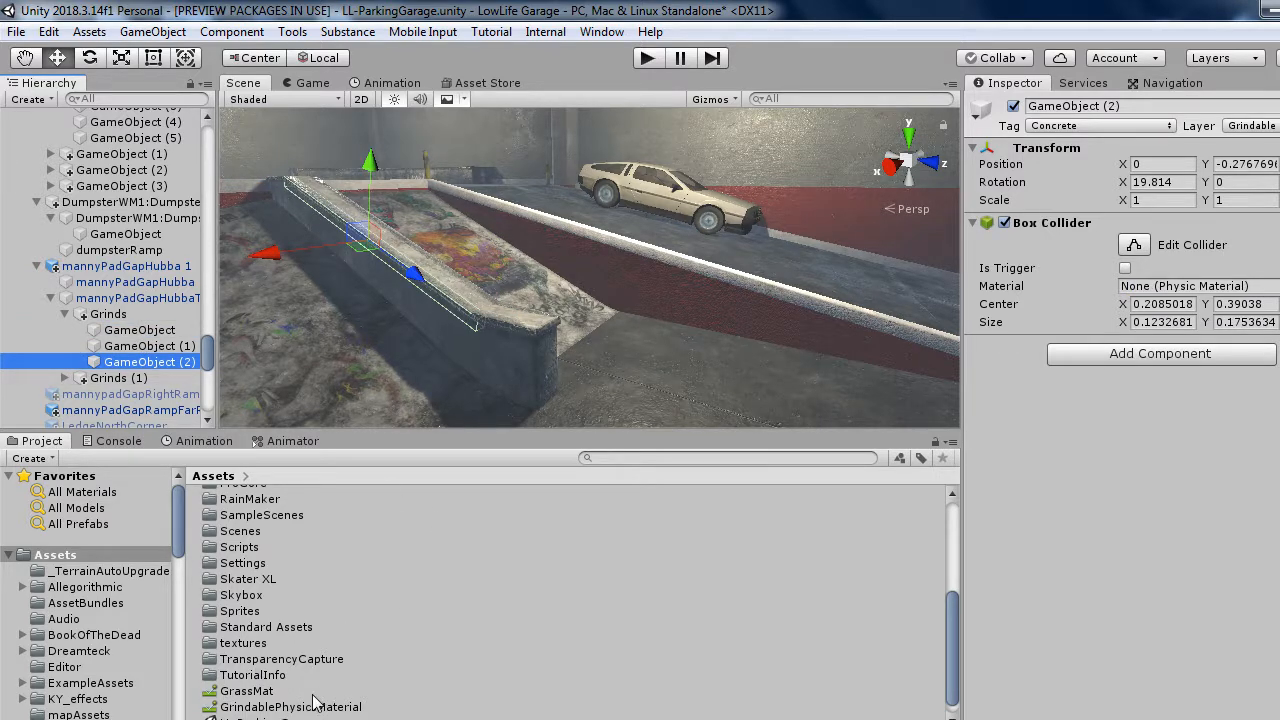
pyautogui.moveTo(312, 703); pyautogui.dragTo(1177, 289)
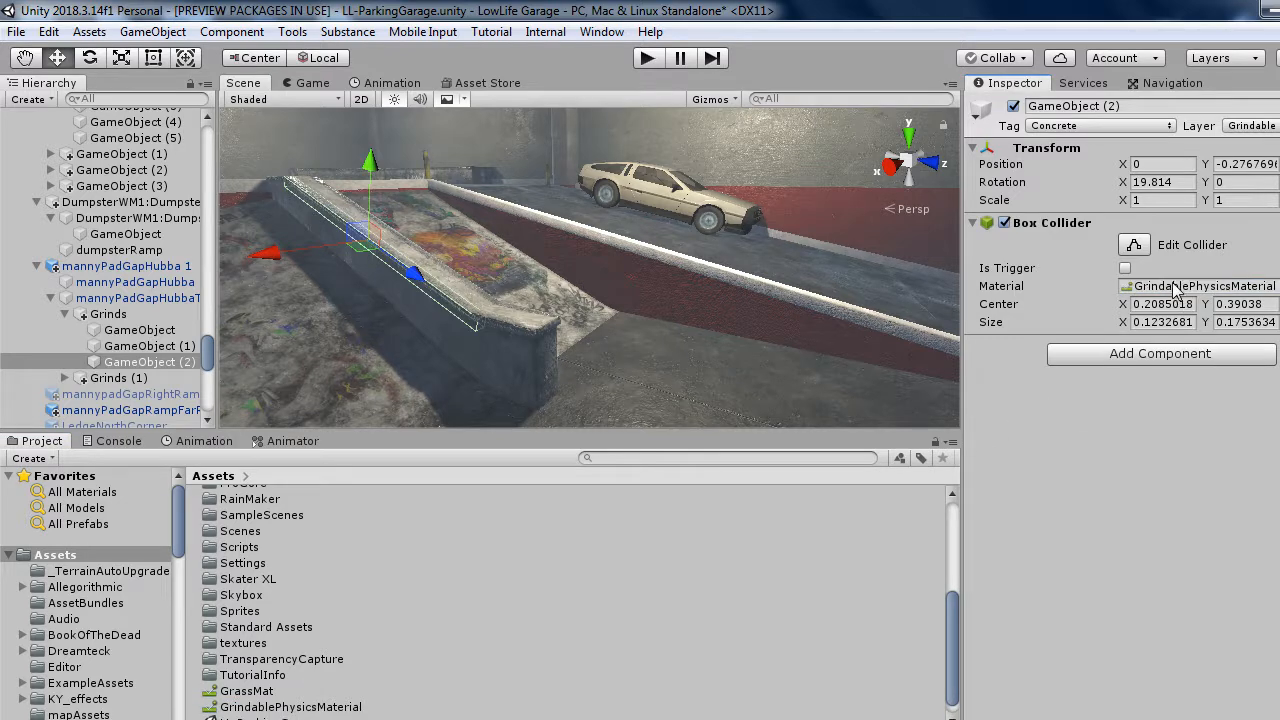
# Select the DeLorean's chassis in the scene and examine its body and Mesh Collider.
pyautogui.moveTo(573, 287); pyautogui.dragTo(498, 205, button='right')
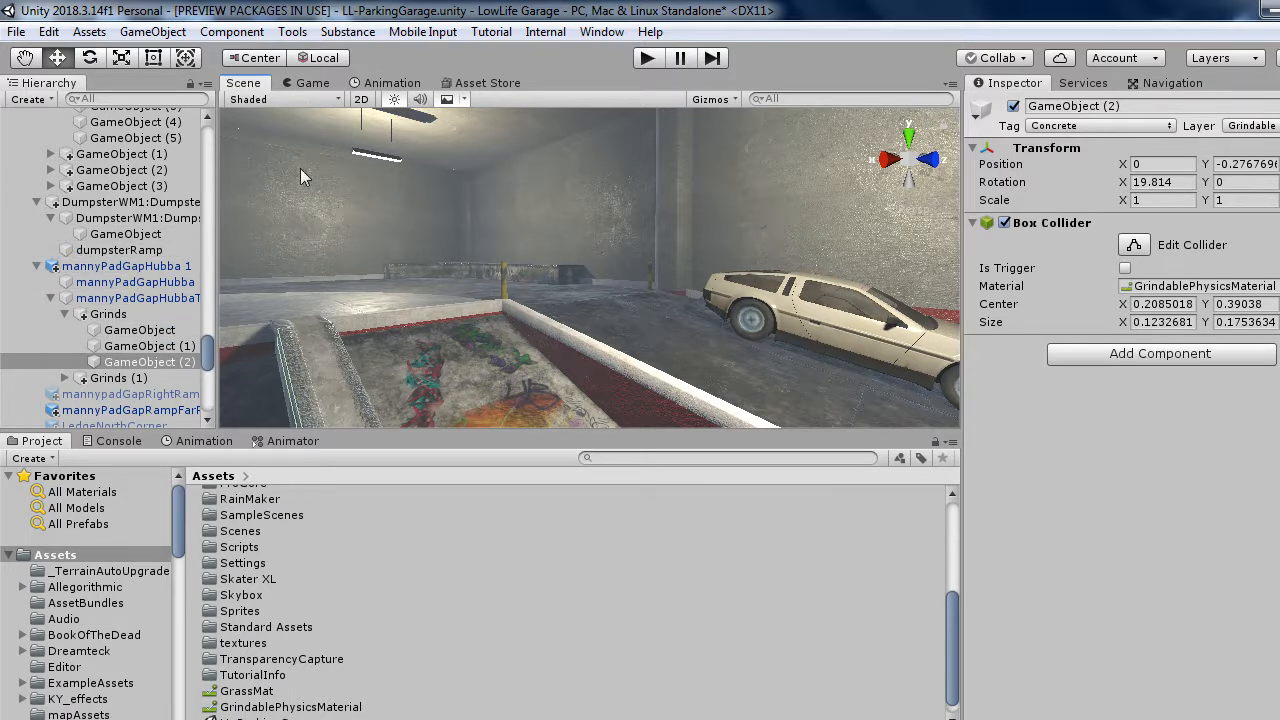
pyautogui.moveTo(487, 212); pyautogui.dragTo(791, 337, button='right')
pyautogui.click(652, 317)
pyautogui.click(683, 306)
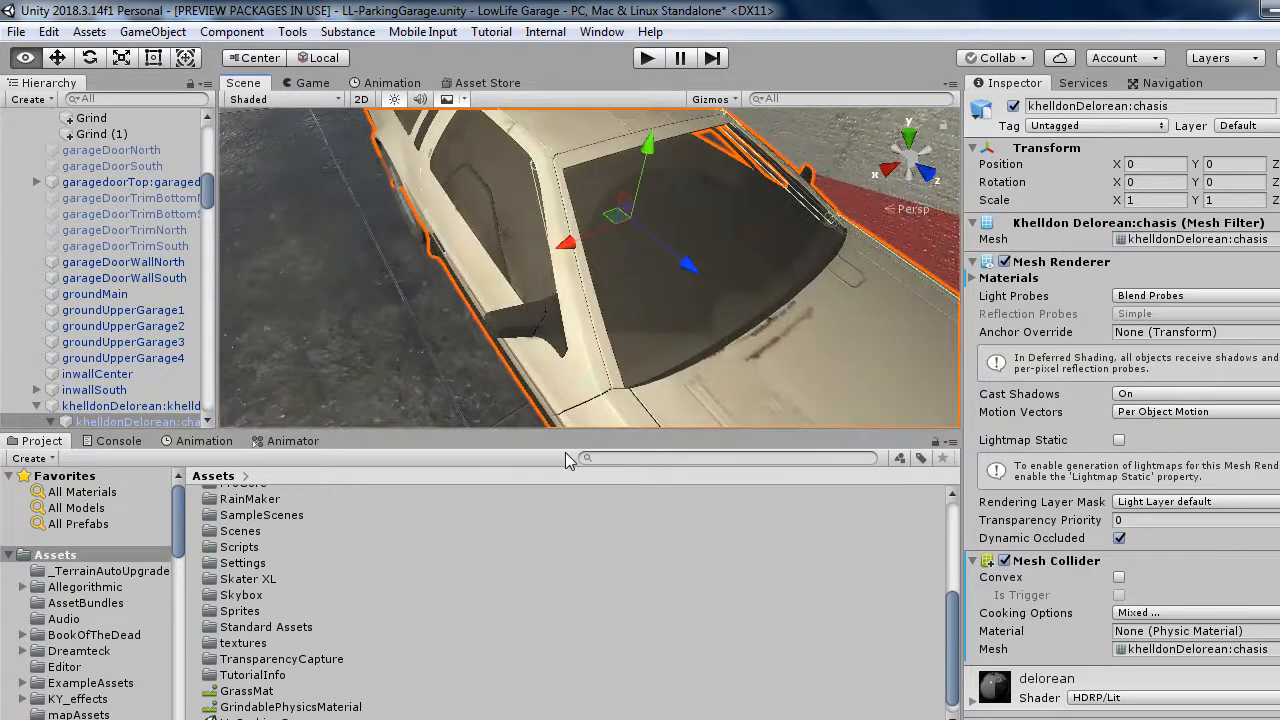
pyautogui.keyDown('alt'); pyautogui.moveTo(1067, 300); pyautogui.dragTo(1049, 258); pyautogui.keyUp('alt')
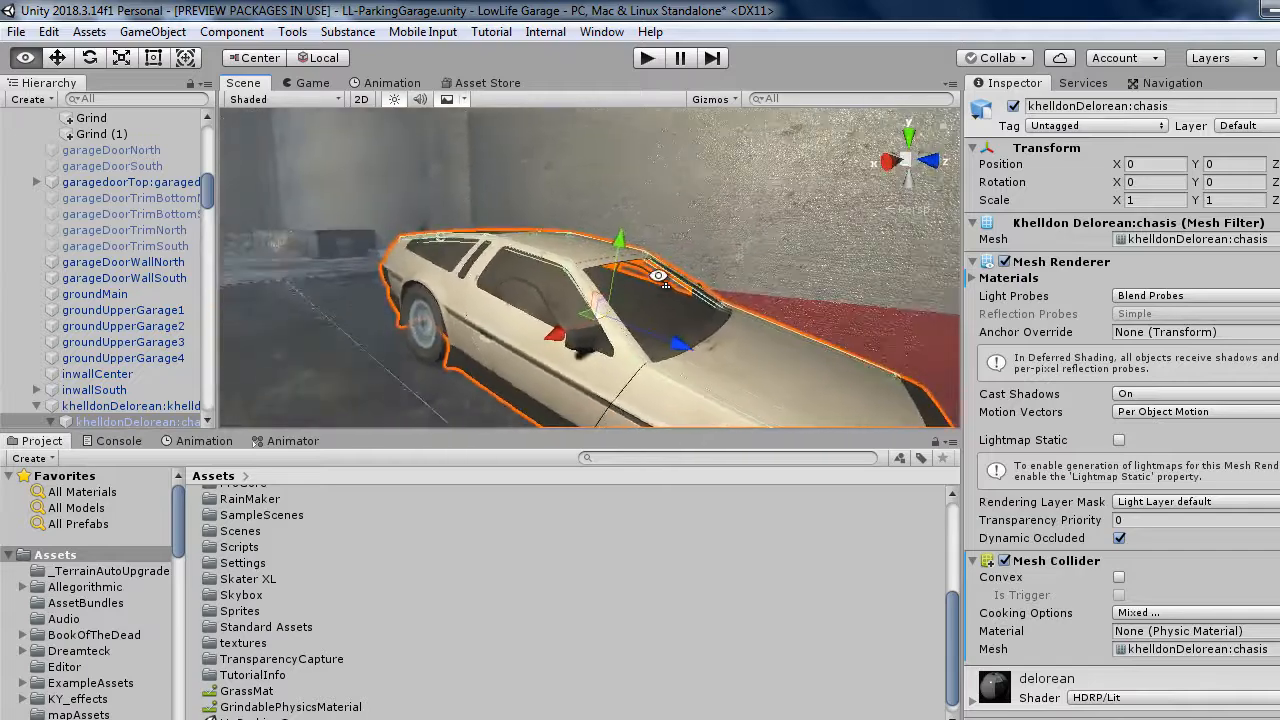
pyautogui.keyDown('alt'); pyautogui.moveTo(611, 268); pyautogui.dragTo(512, 362); pyautogui.keyUp('alt')
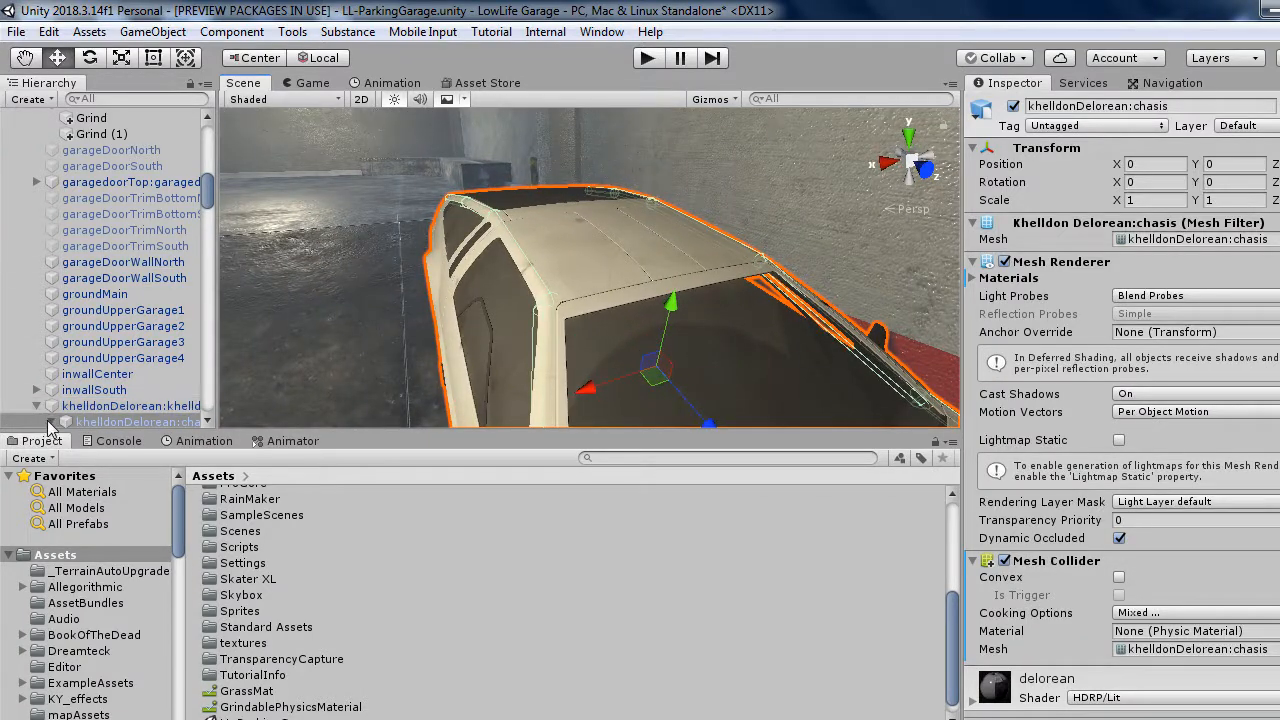
# Expand the DeLorean chassis and examine the linear spline of its first GameObject along the roof edge.
pyautogui.scroll(-5, 50, 400)
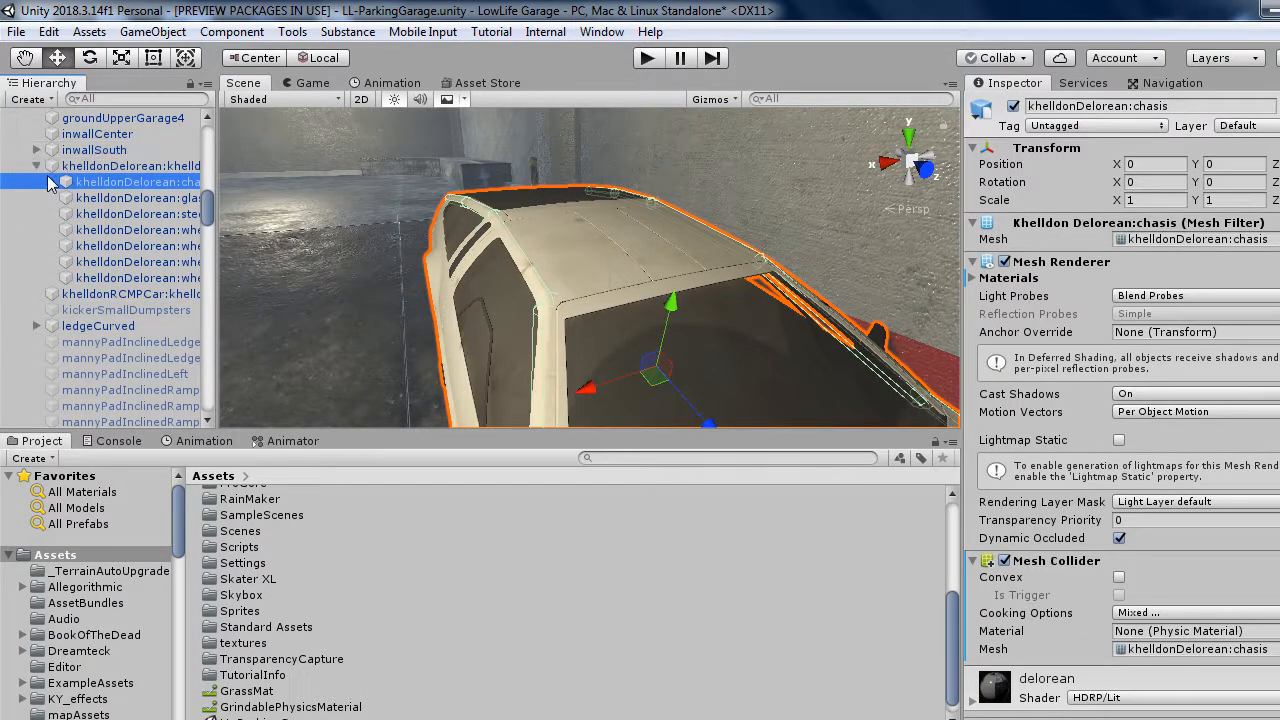
pyautogui.click(52, 182)
pyautogui.click(128, 198)
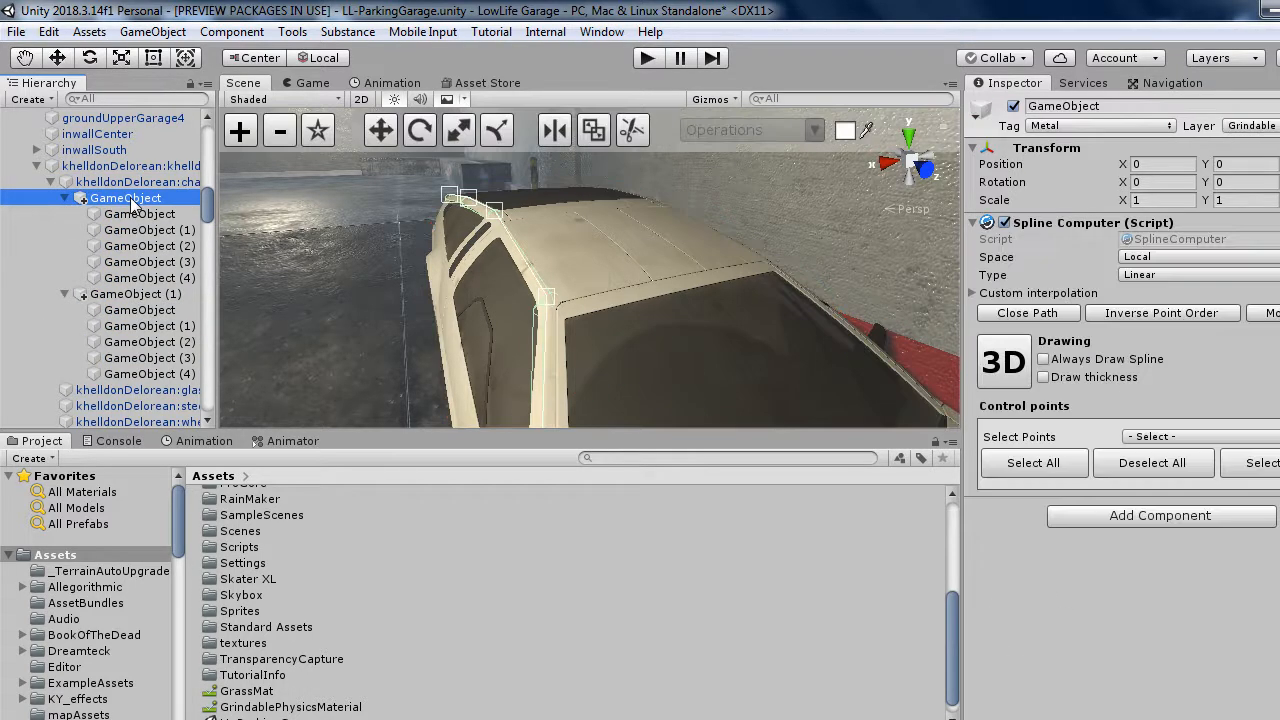
pyautogui.keyDown('alt'); pyautogui.moveTo(437, 279); pyautogui.dragTo(874, 298); pyautogui.keyUp('alt')
# Select all control points of the roof edge spline and display their normals to examine their direction.
pyautogui.click(1048, 464)
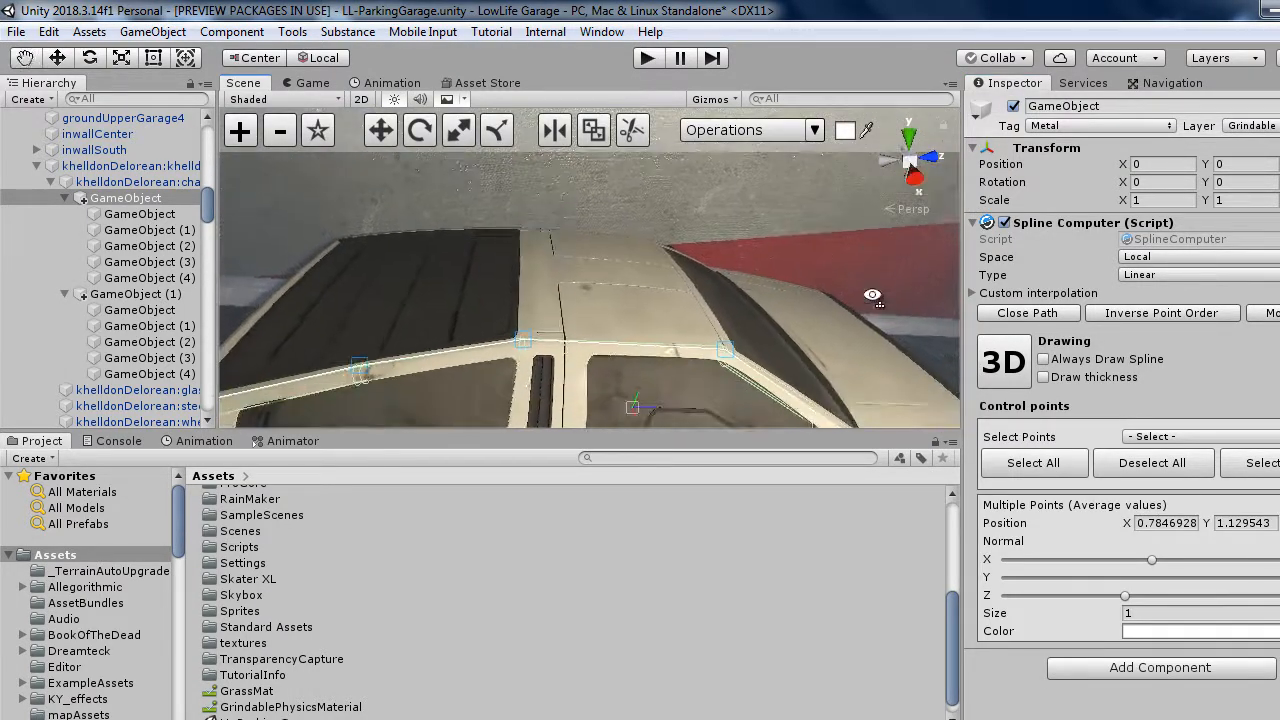
pyautogui.click(499, 140)
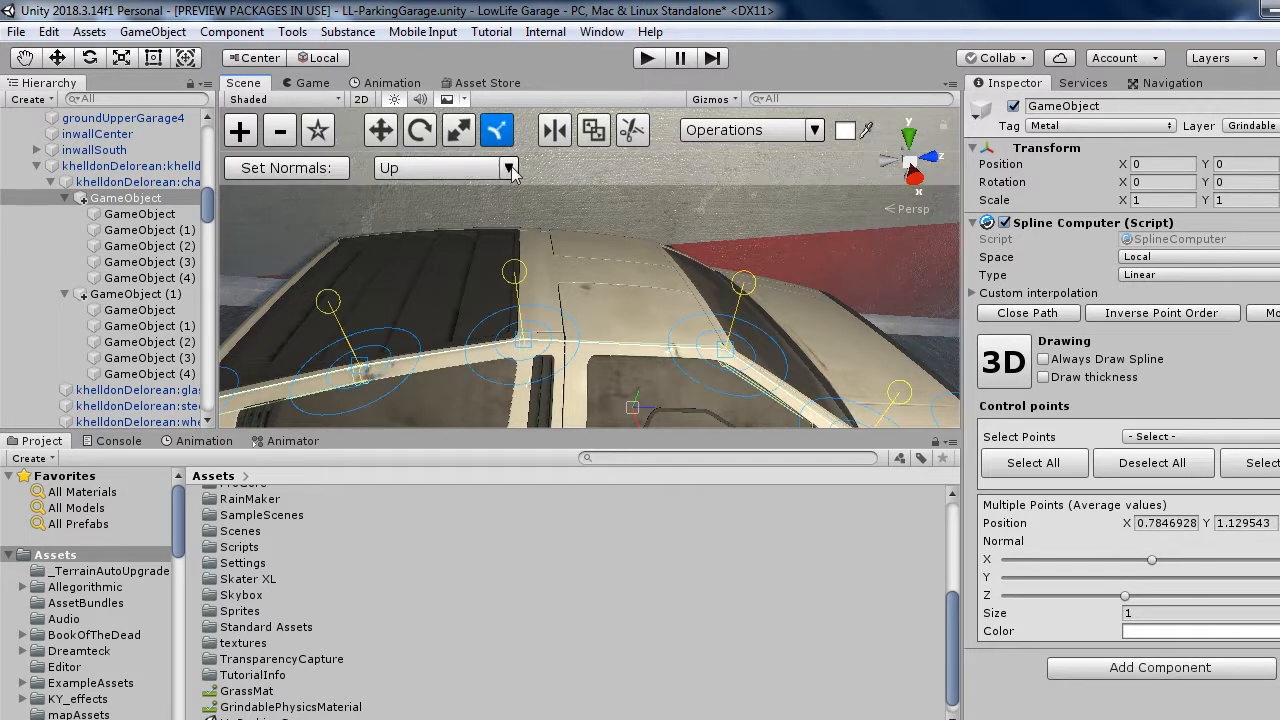
pyautogui.keyDown('alt'); pyautogui.moveTo(517, 178); pyautogui.dragTo(815, 211); pyautogui.keyUp('alt')
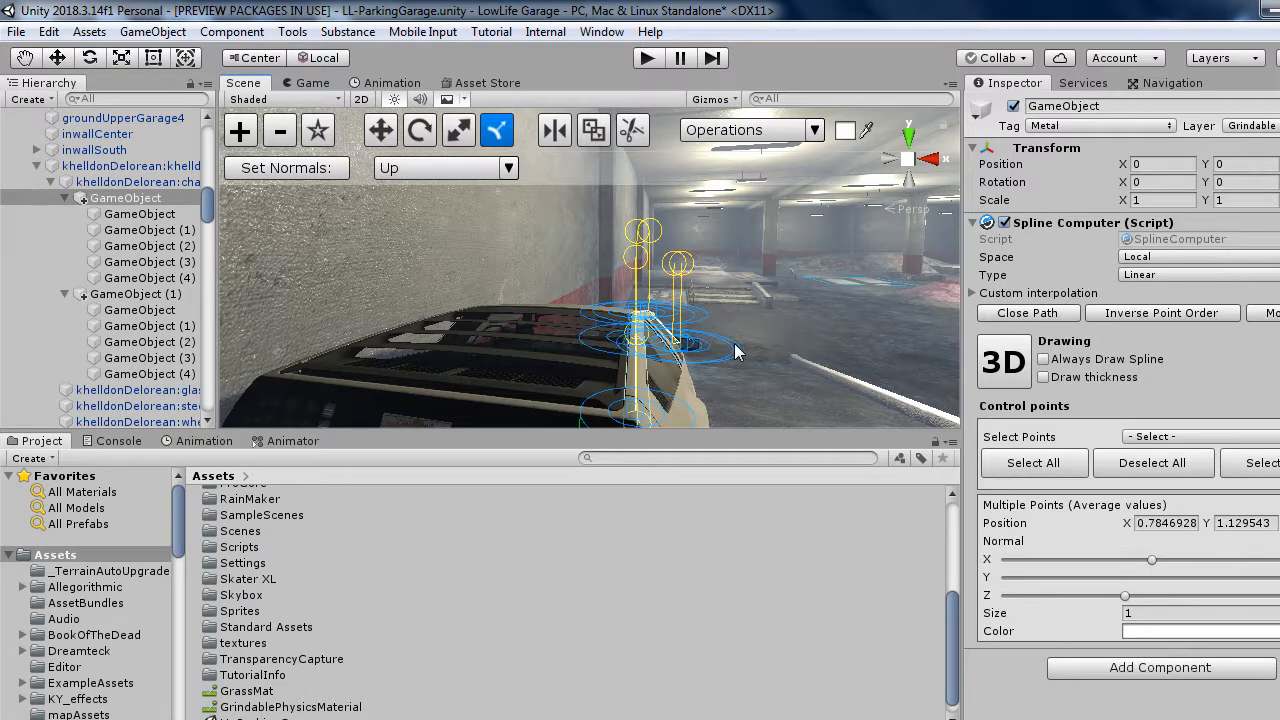
pyautogui.keyDown('alt'); pyautogui.moveTo(737, 347); pyautogui.dragTo(923, 371); pyautogui.keyUp('alt')
# Review the available normal directions, reselect all roof spline points, and apply the Up direction to their normals.
pyautogui.click(509, 168)
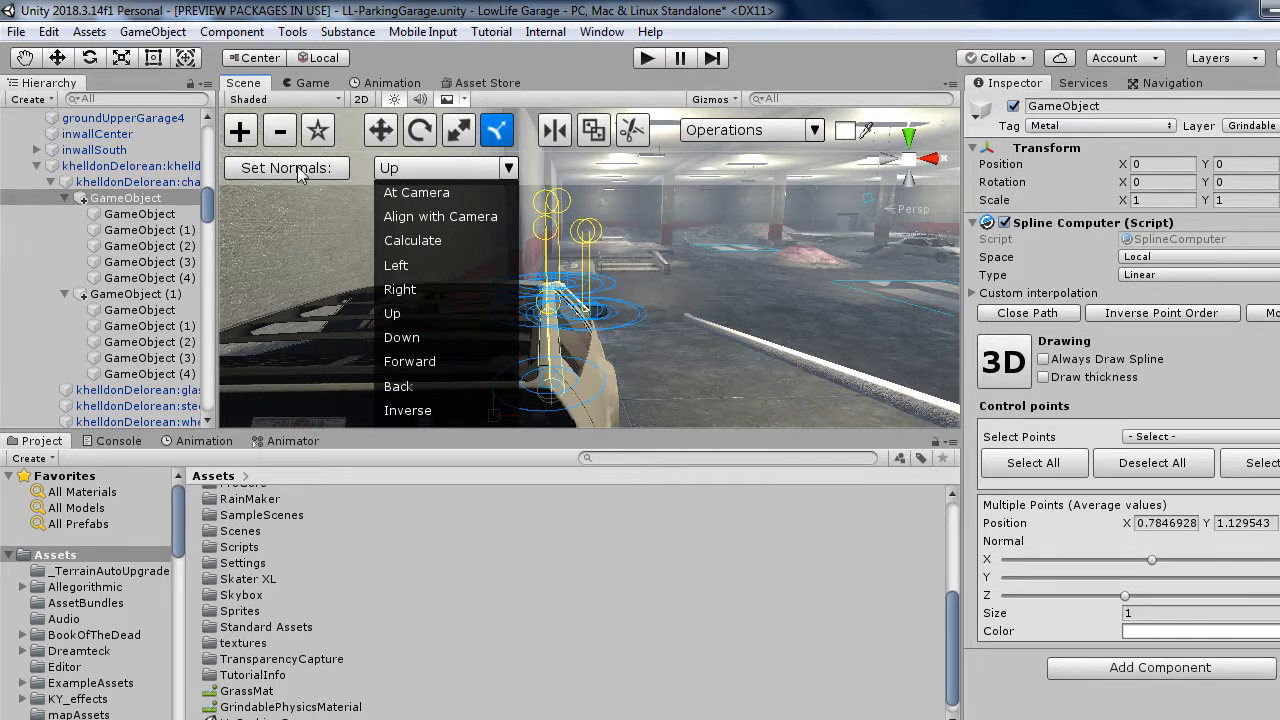
pyautogui.click(620, 192)
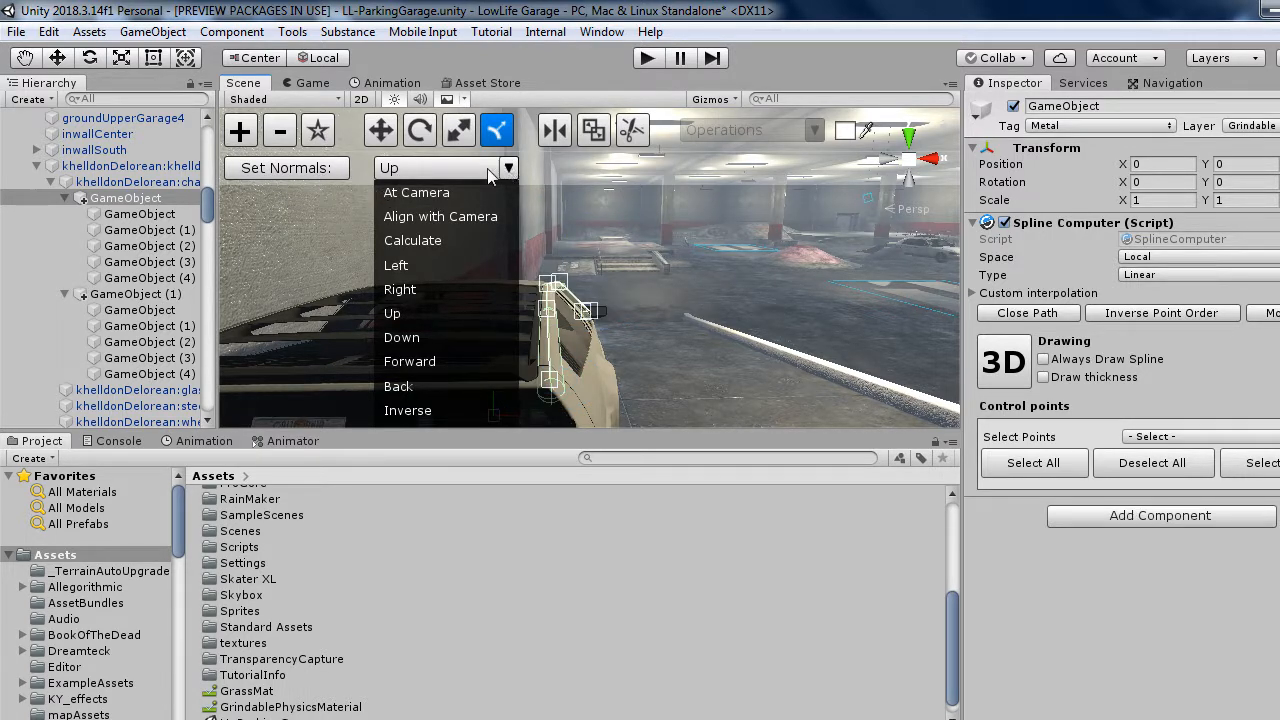
pyautogui.click(423, 175)
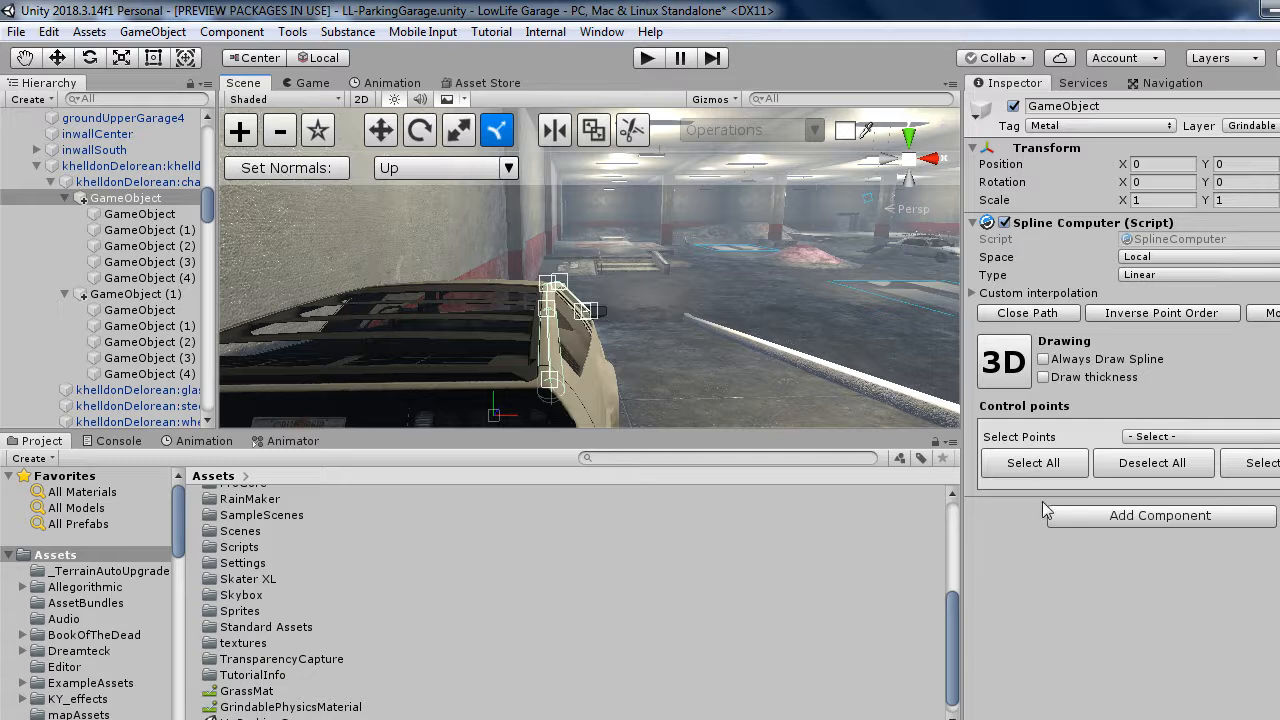
pyautogui.click(1036, 463)
pyautogui.click(295, 177)
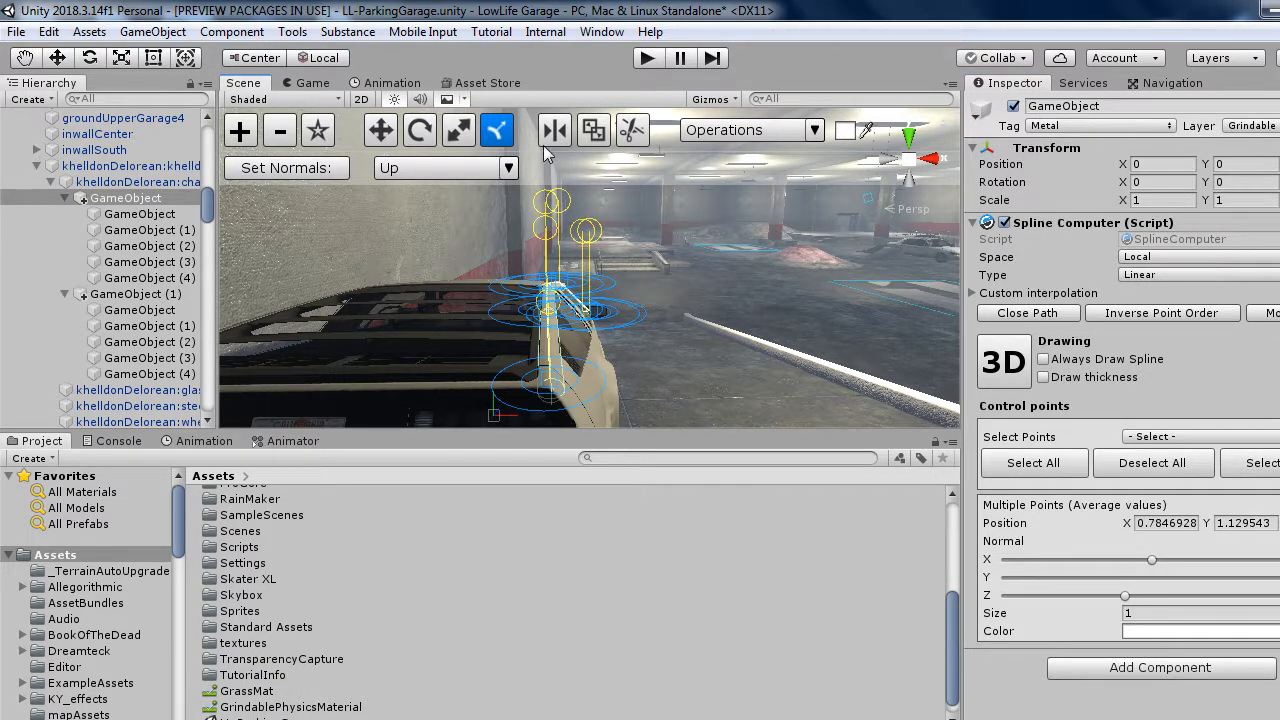
# Set the normals of all roof edge spline points to Down.
pyautogui.click(431, 176)
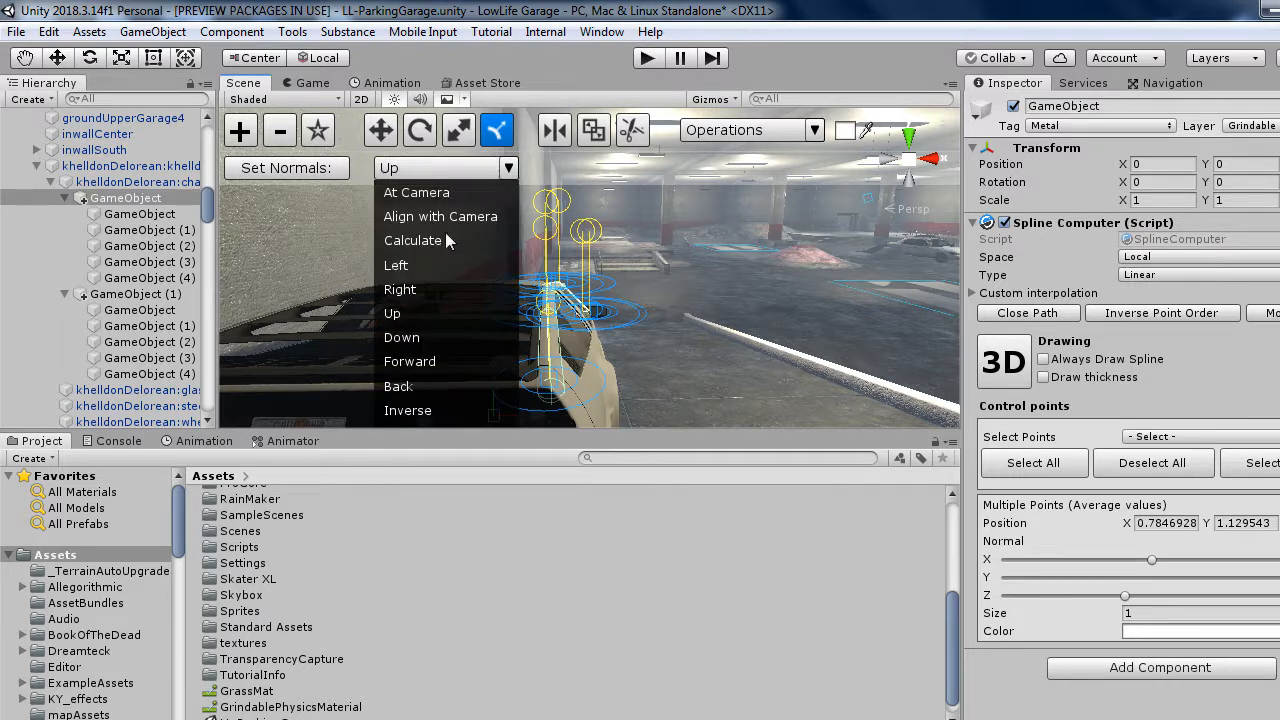
pyautogui.click(430, 336)
pyautogui.click(305, 170)
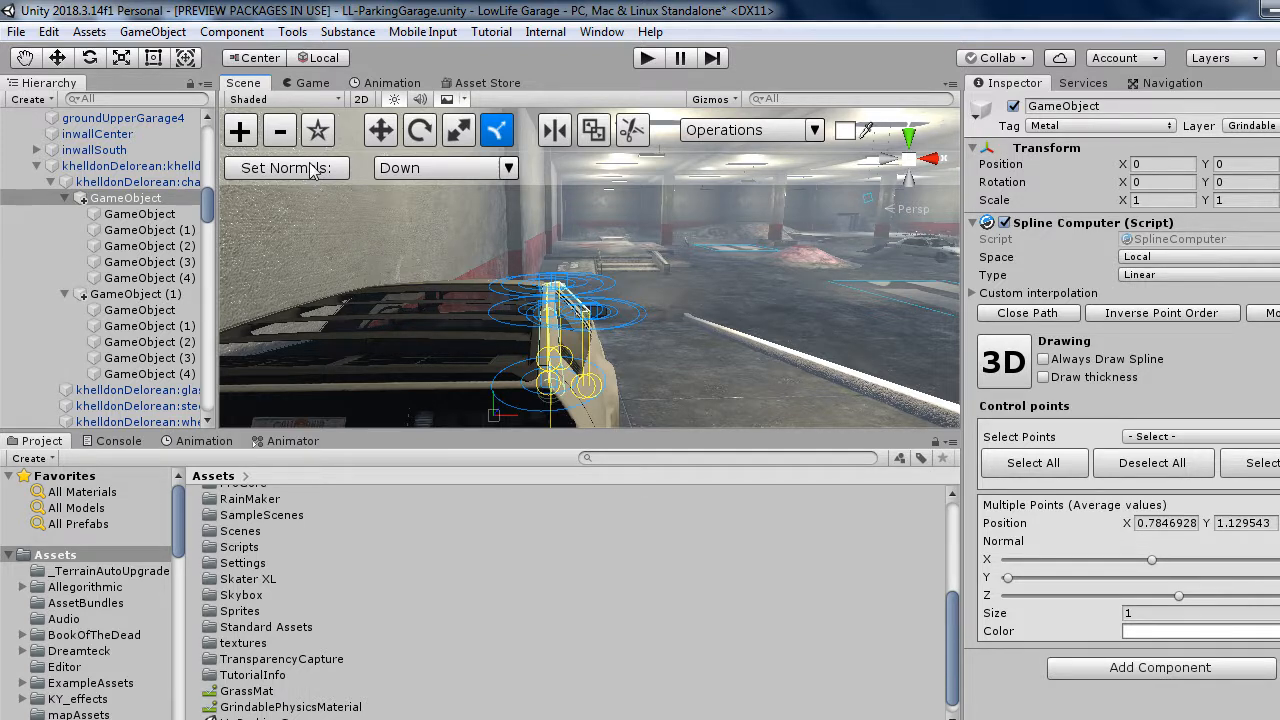
# Set the normals of all roof edge spline points back to Up.
pyautogui.click(439, 166)
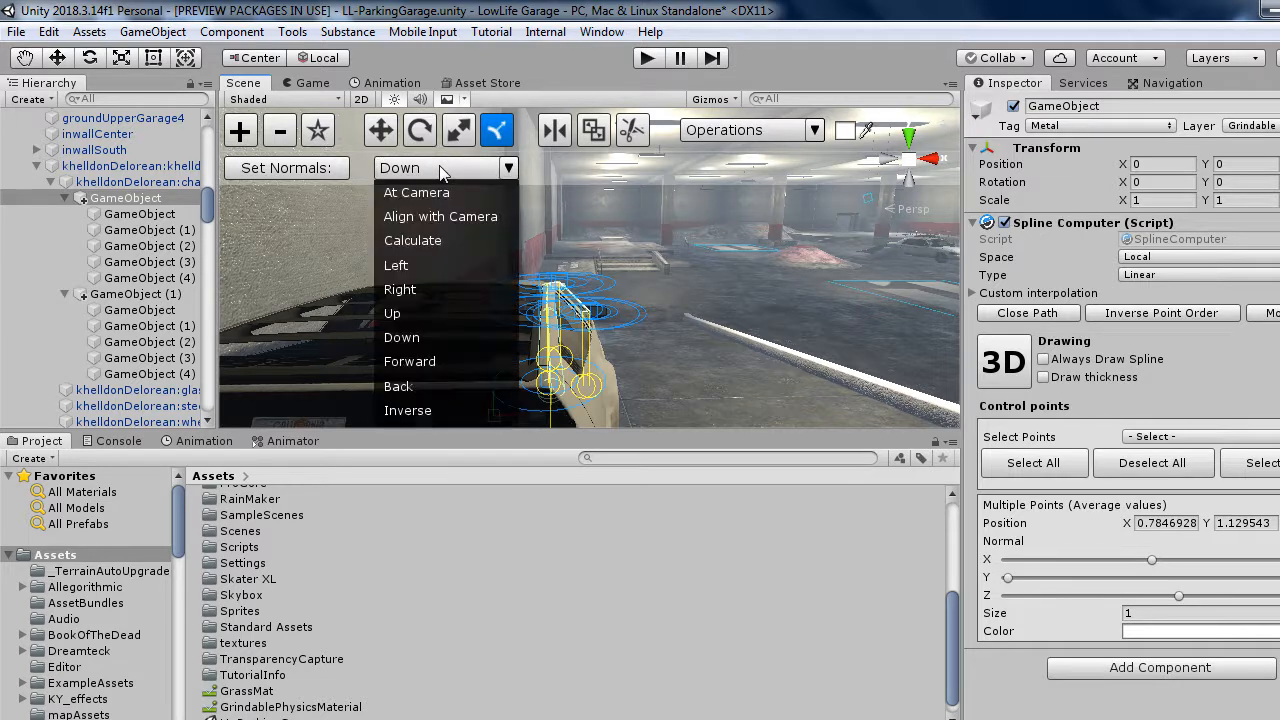
pyautogui.click(417, 313)
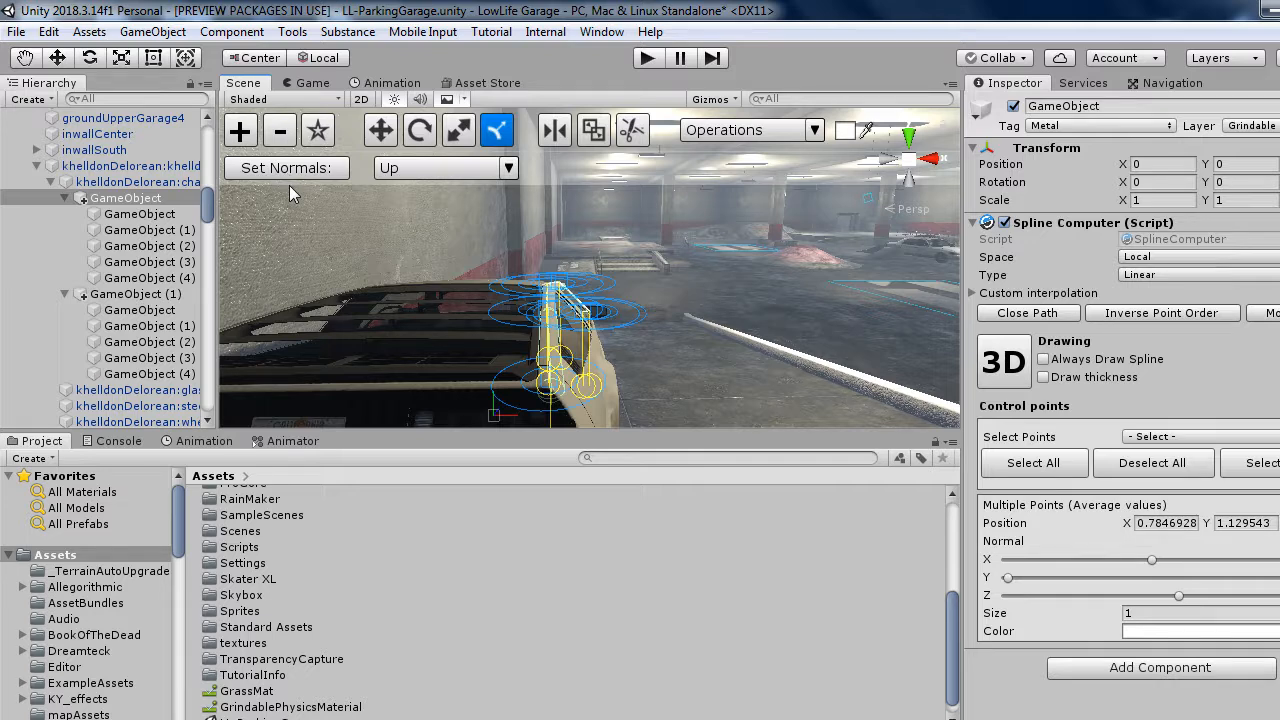
pyautogui.click(322, 168)
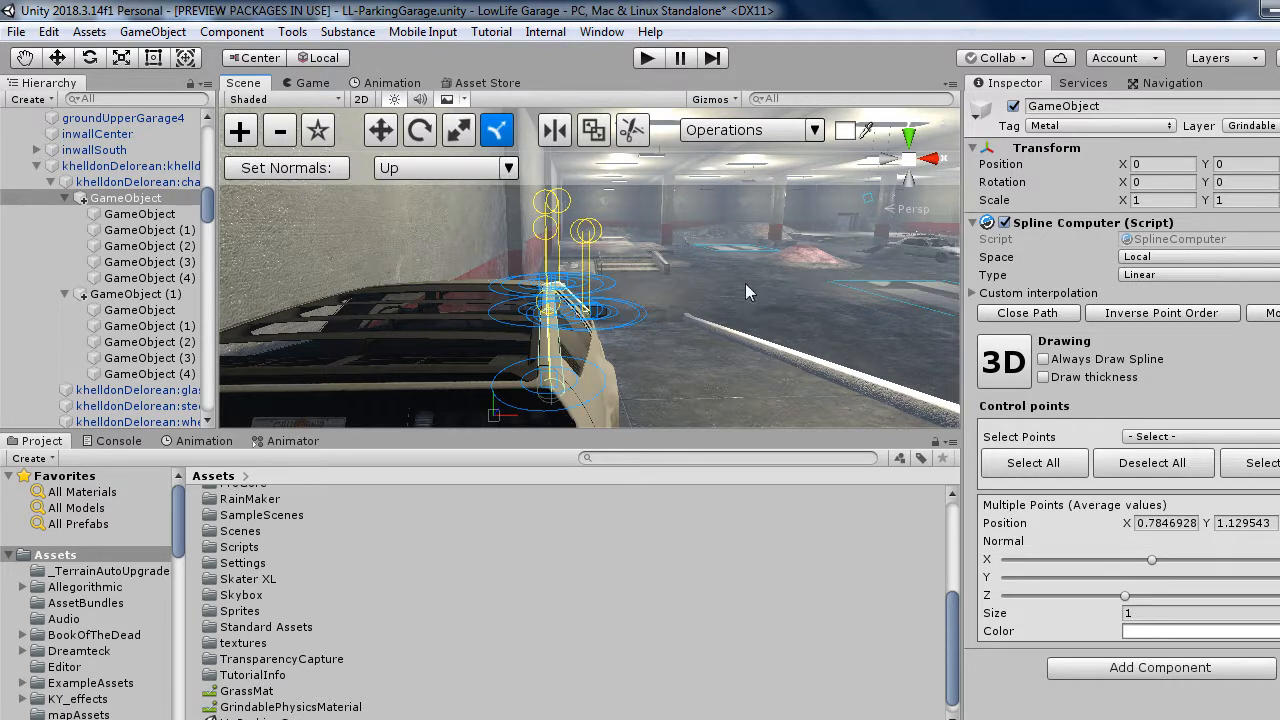
# Find the sloped flat bar above the ramp and select RampWithFlatBarFBonly to examine its Mesh Collider.
pyautogui.keyDown('alt'); pyautogui.moveTo(745, 290); pyautogui.dragTo(593, 253); pyautogui.keyUp('alt')
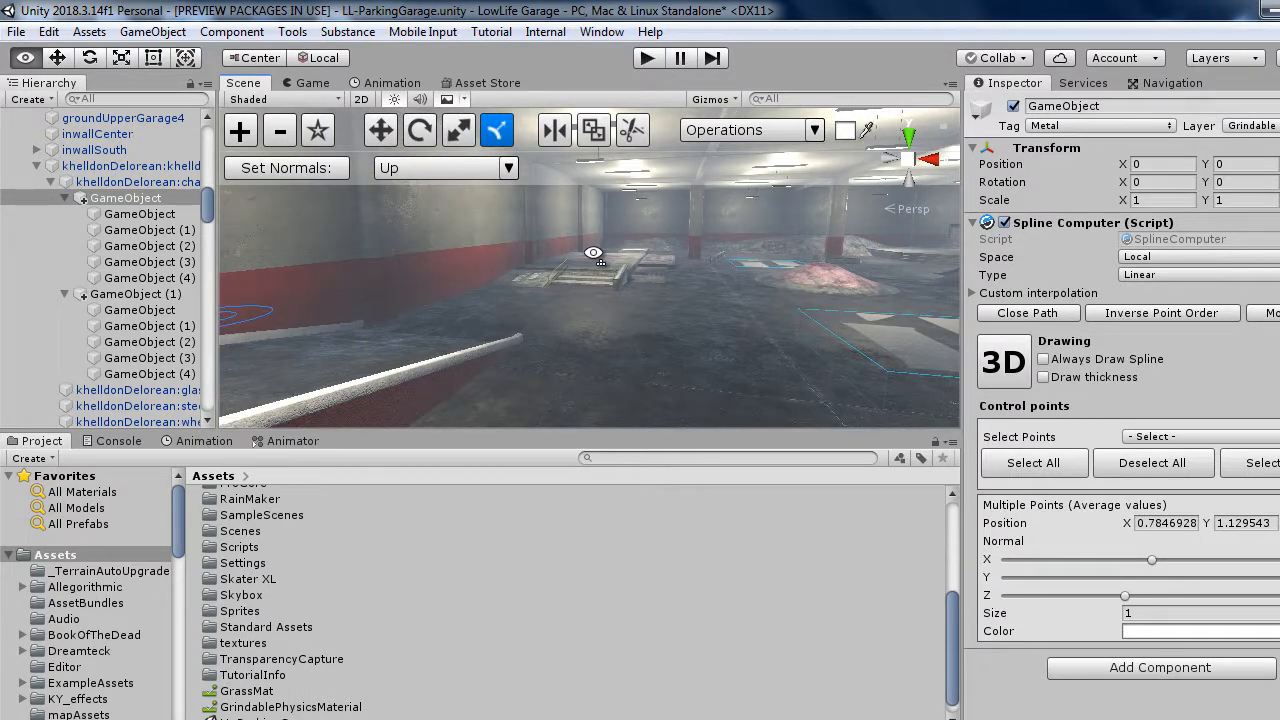
pyautogui.moveTo(593, 253); pyautogui.dragTo(781, 231, button='right')
pyautogui.press('w')
pyautogui.press('s')
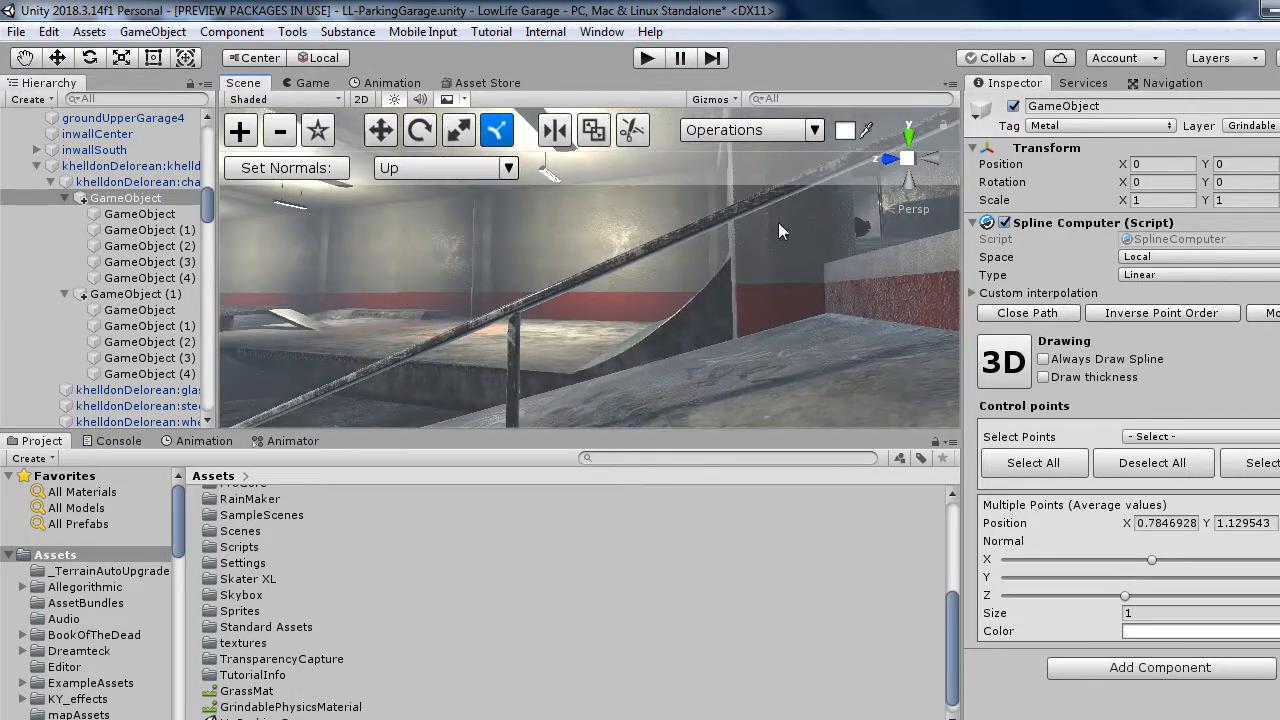
pyautogui.click(651, 242)
pyautogui.click(651, 246)
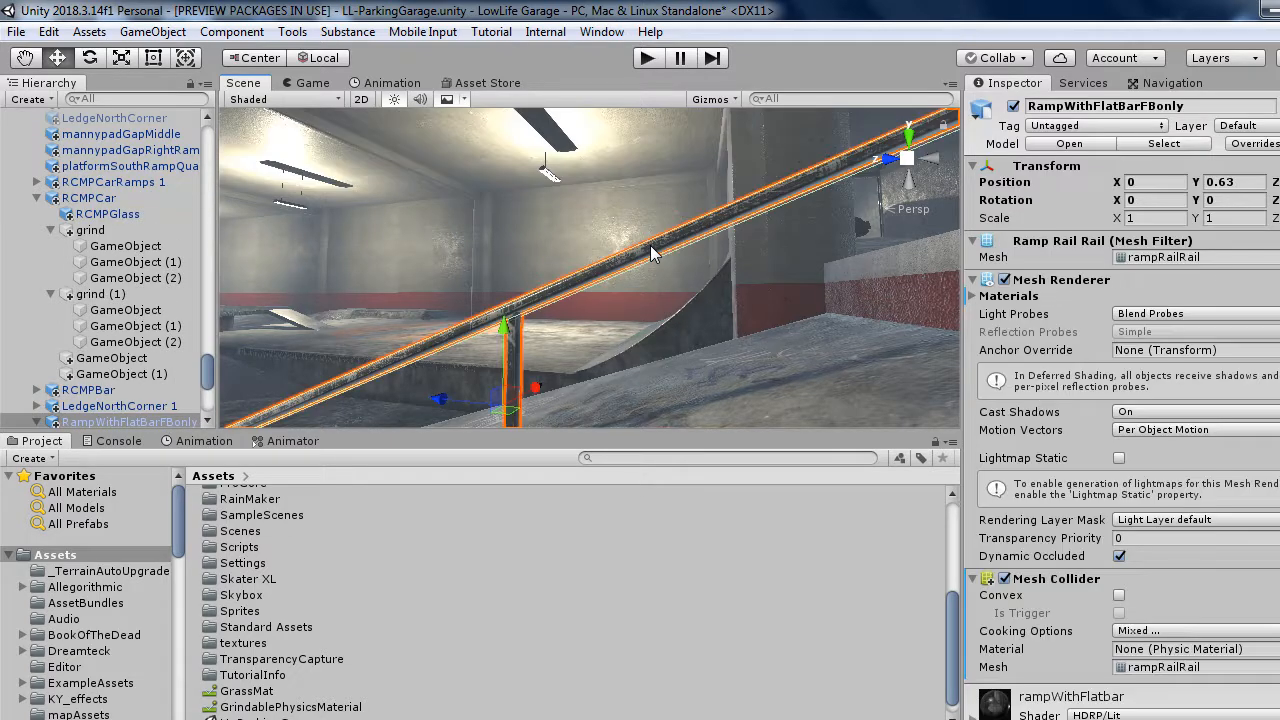
# Select the child GameObject of RampWithFlatBarFBonly and examine its box collider and linear spline along the rail.
pyautogui.moveTo(546, 309); pyautogui.dragTo(715, 425, button='right')
pyautogui.press('w')
pyautogui.press('s')
pyautogui.scroll(-3, 150, 390)
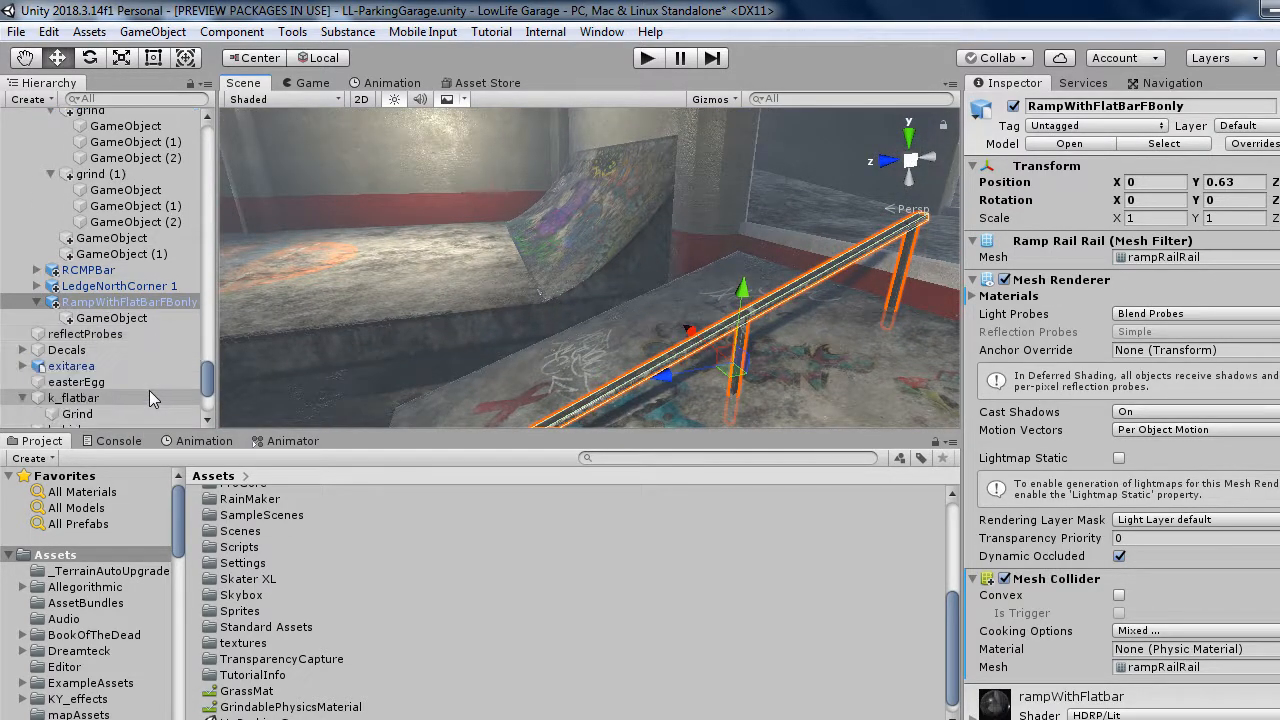
pyautogui.click(118, 318)
pyautogui.moveTo(780, 330); pyautogui.dragTo(406, 297, button='right')
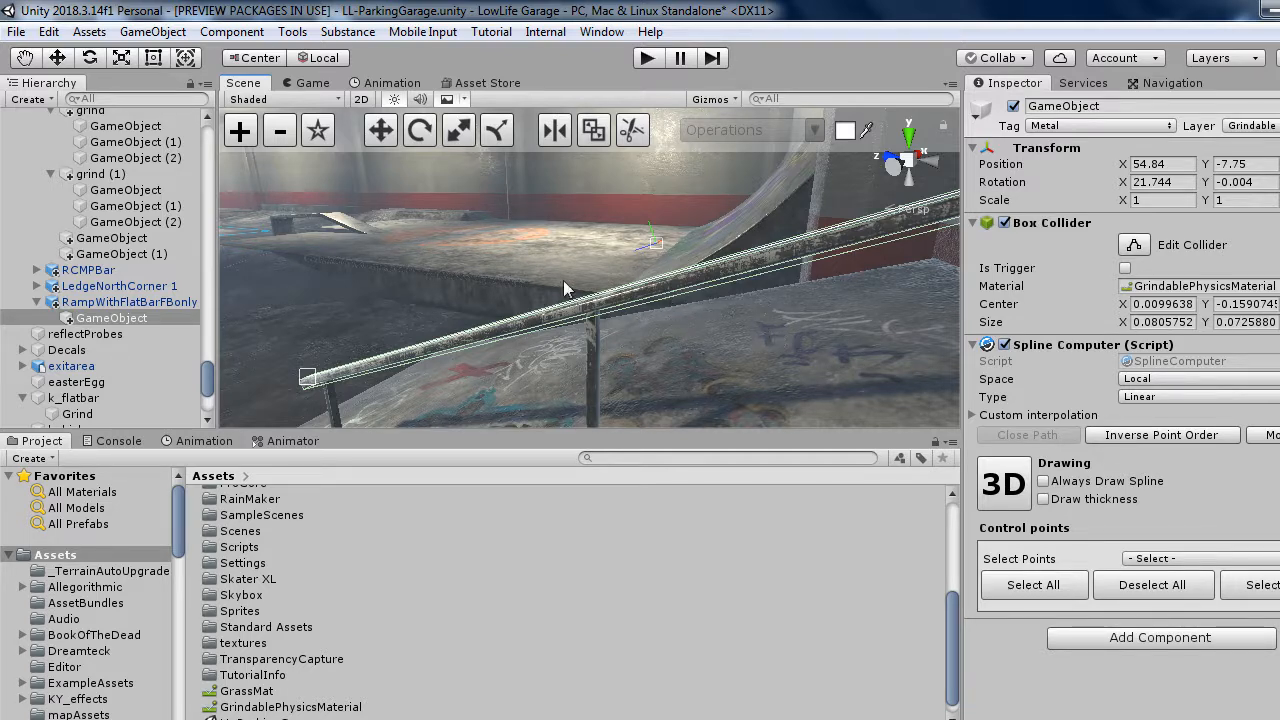
# Select the Grind object on the sloped round handrail and examine its capsule collider and spline in Top and Right views.
pyautogui.moveTo(480, 257); pyautogui.dragTo(516, 386, button='right')
pyautogui.click(532, 311)
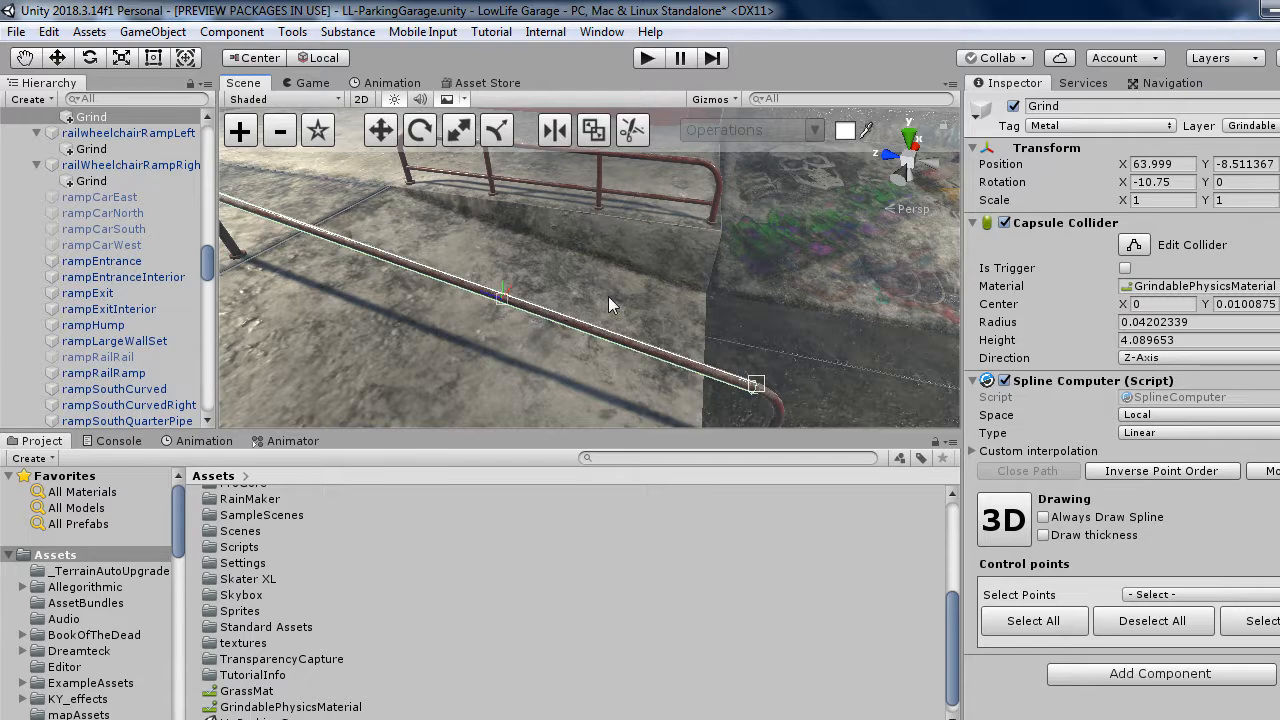
pyautogui.moveTo(608, 297); pyautogui.dragTo(598, 262, button='right')
pyautogui.scroll(5, 586, 258)
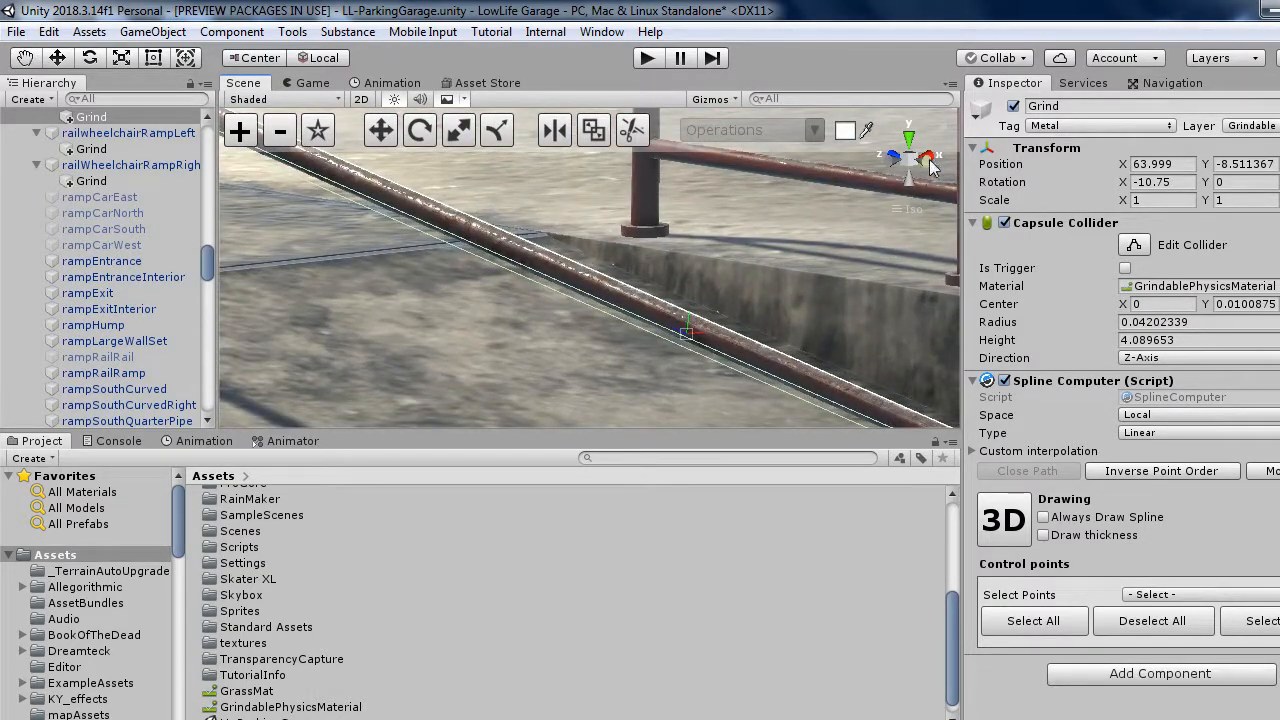
pyautogui.click(908, 139)
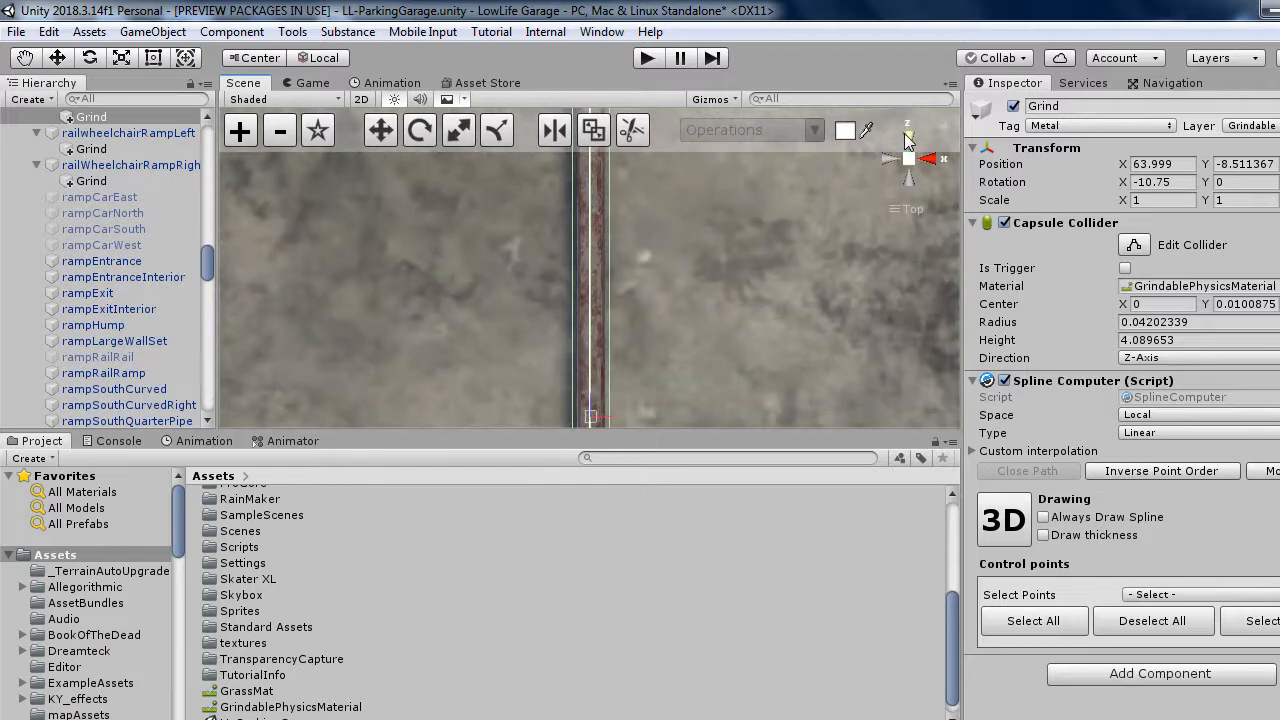
pyautogui.click(929, 158)
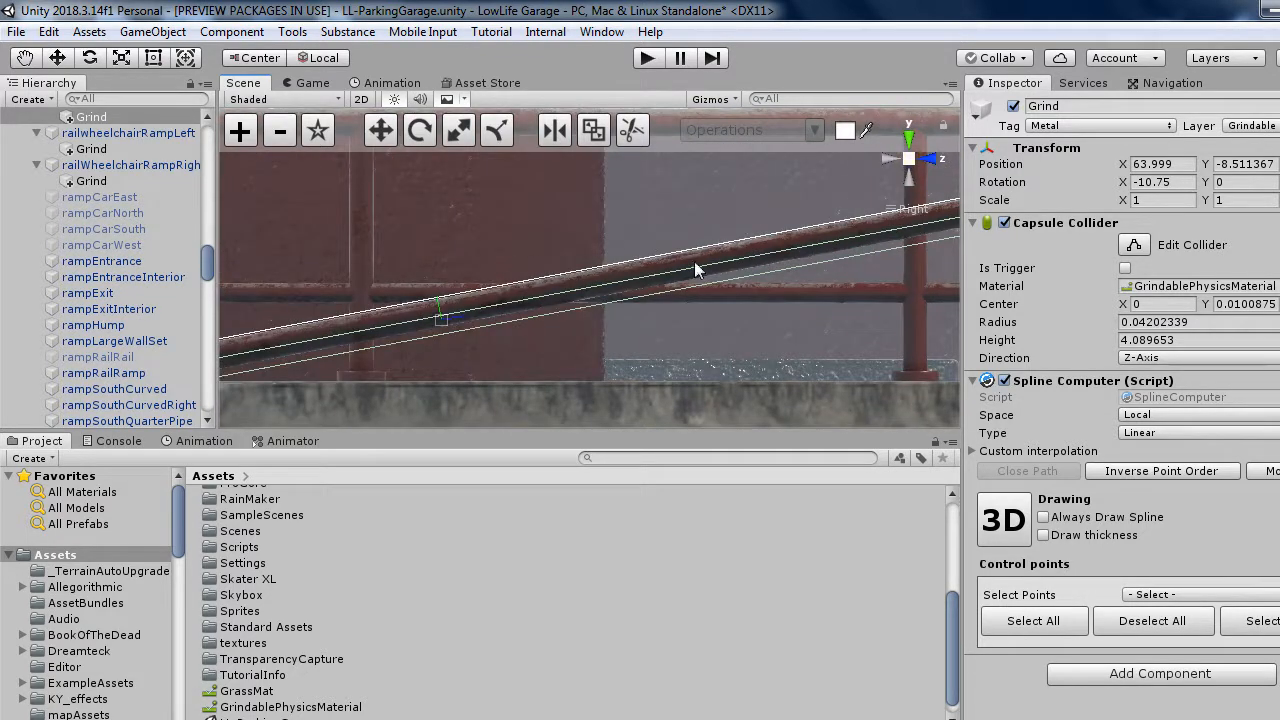